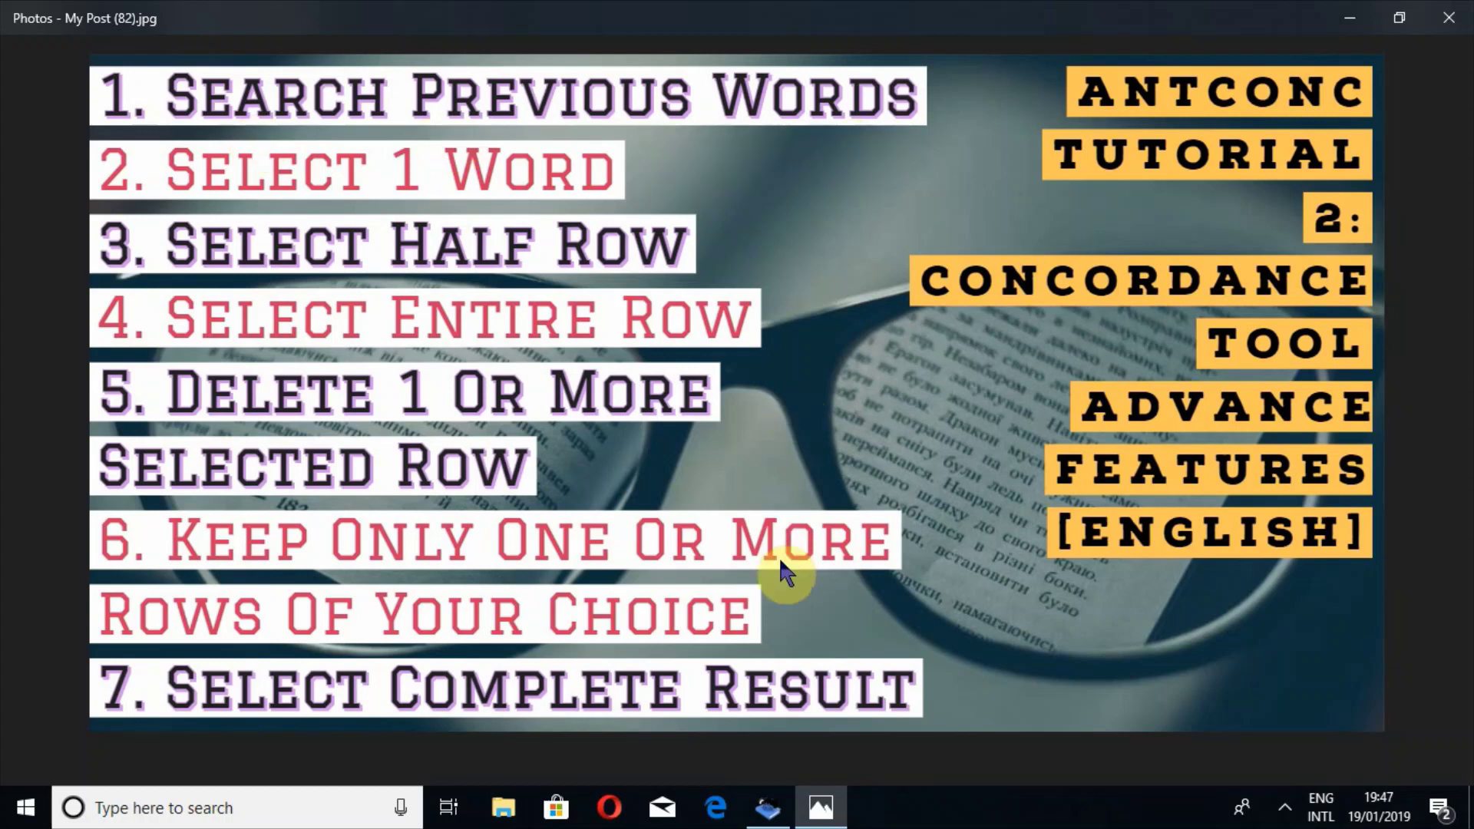
Step: Maximize AntConc and load the 117 texts from the Desktop Corpus folder with Open Dir
left_click(768, 807)
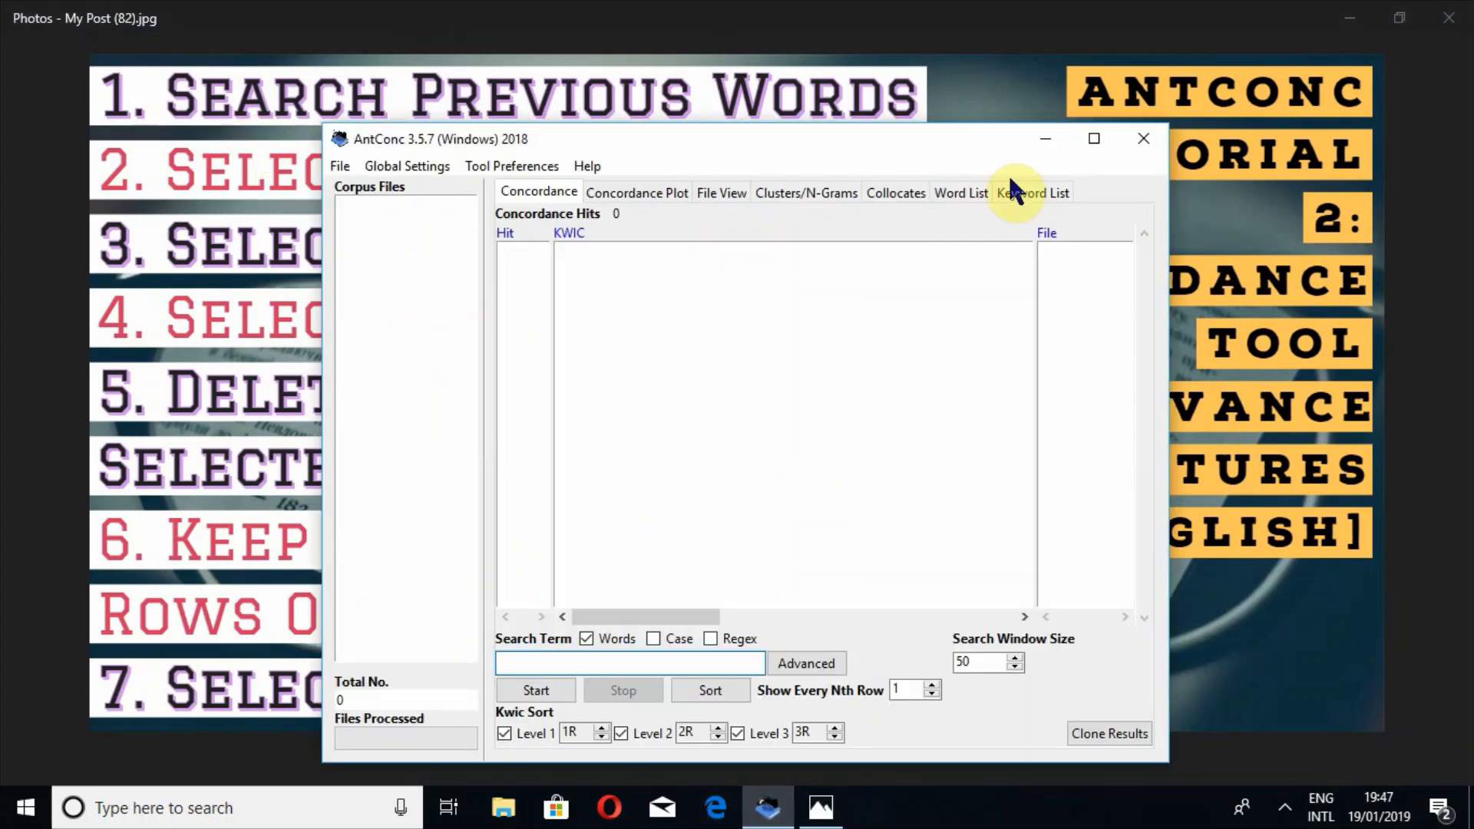
left_click(1093, 138)
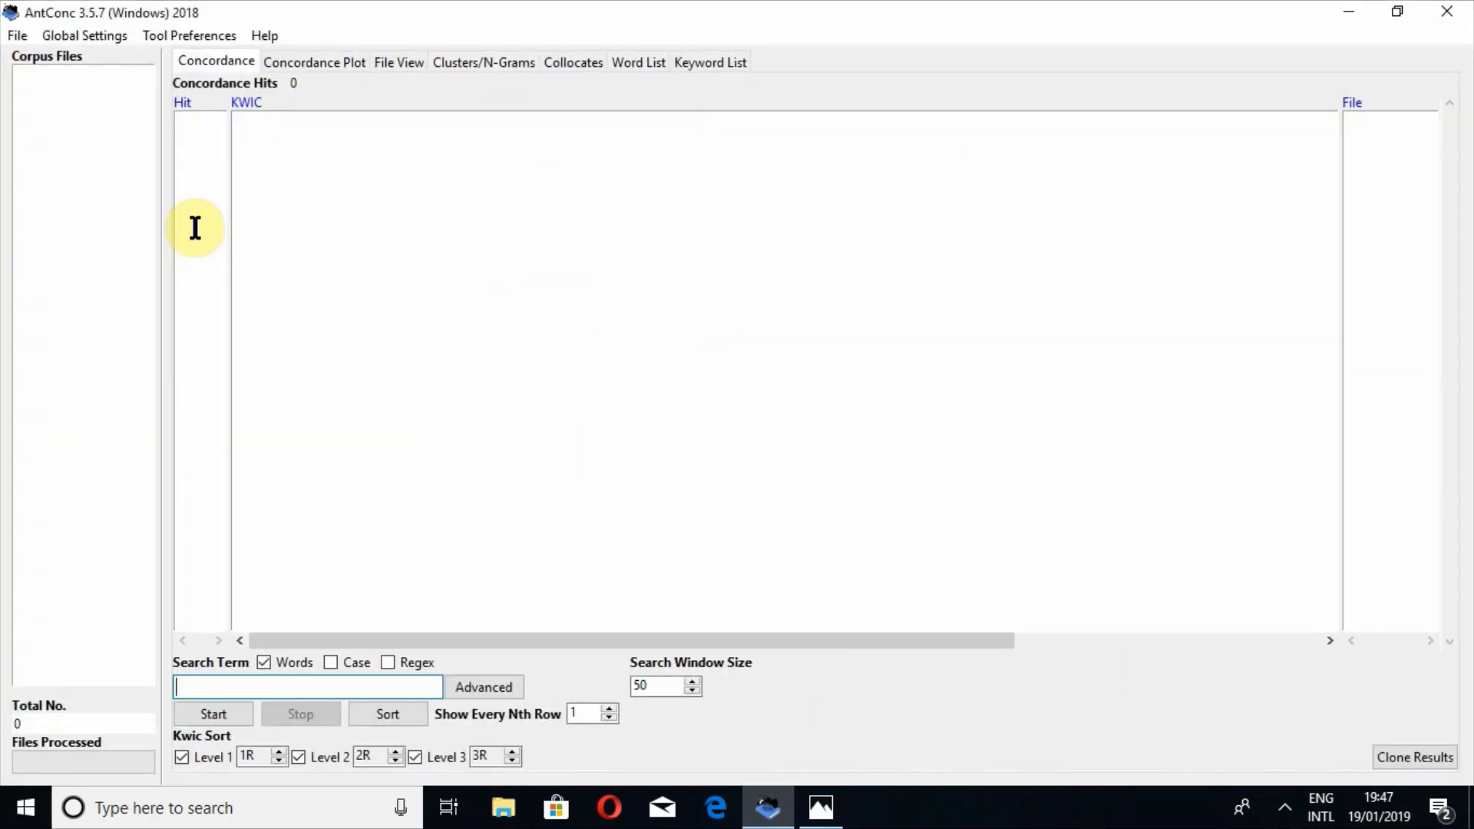
left_click(17, 35)
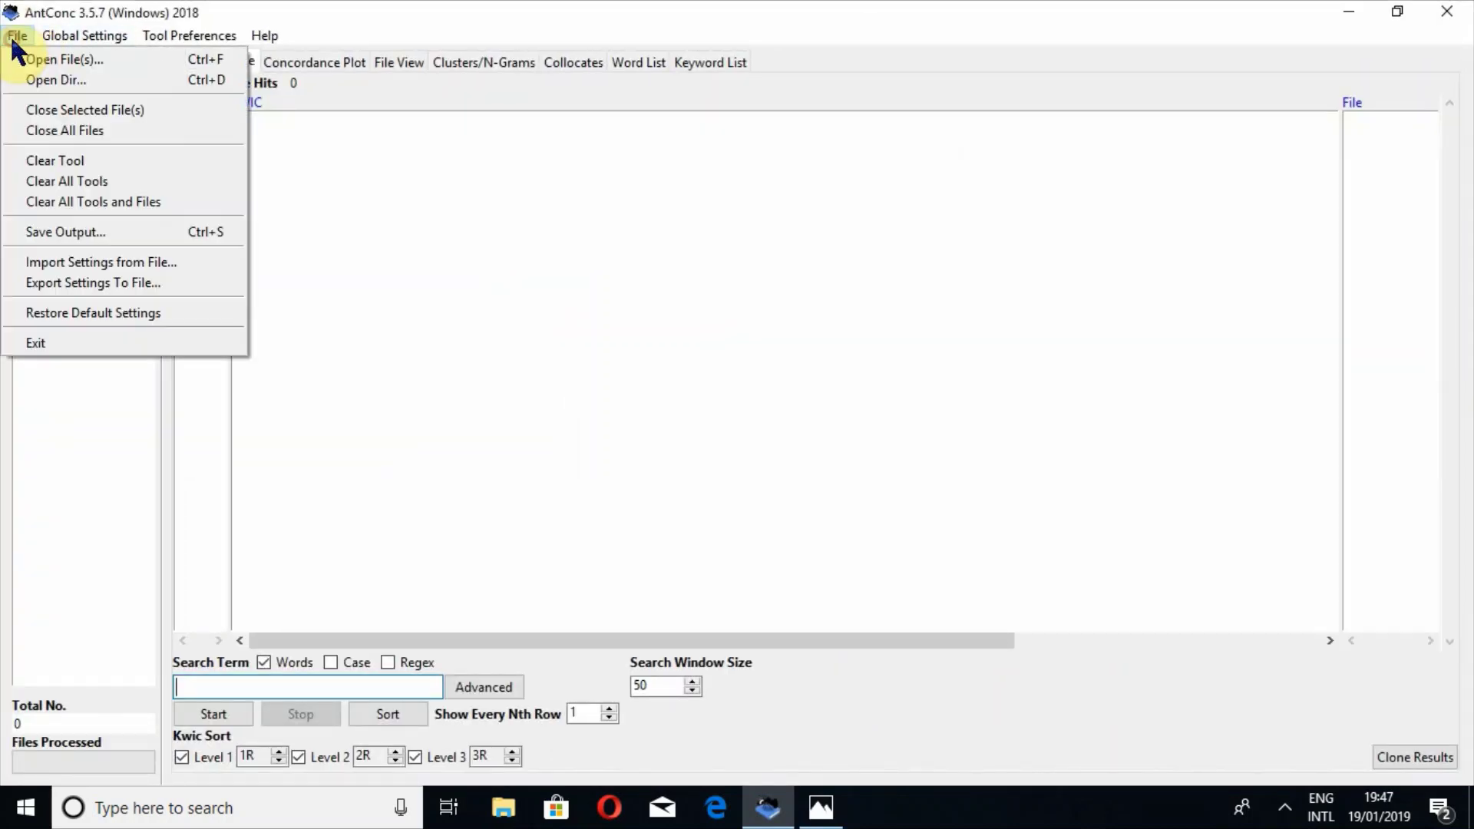
left_click(37, 74)
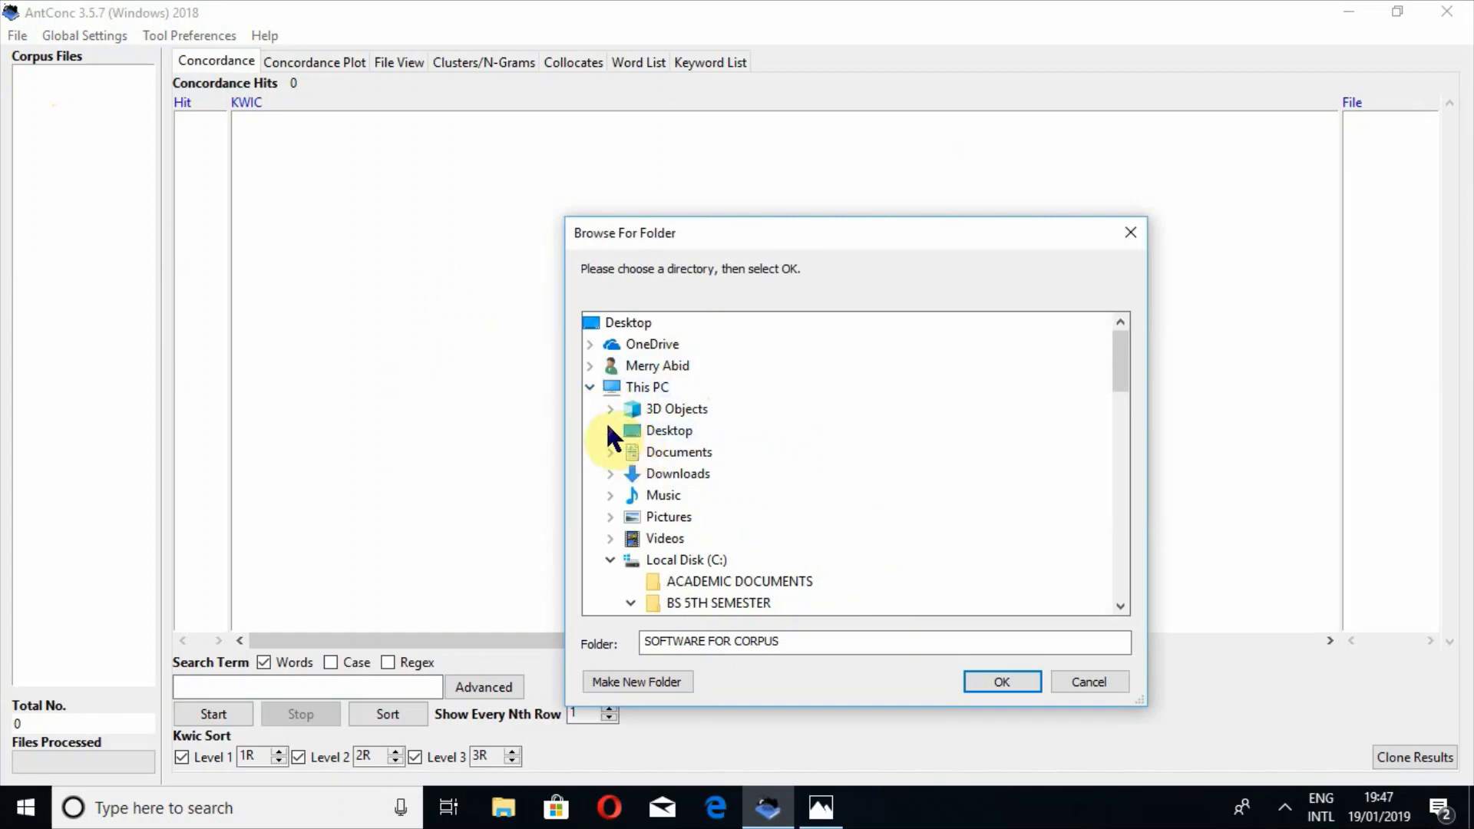
left_click(610, 430)
left_click(703, 476)
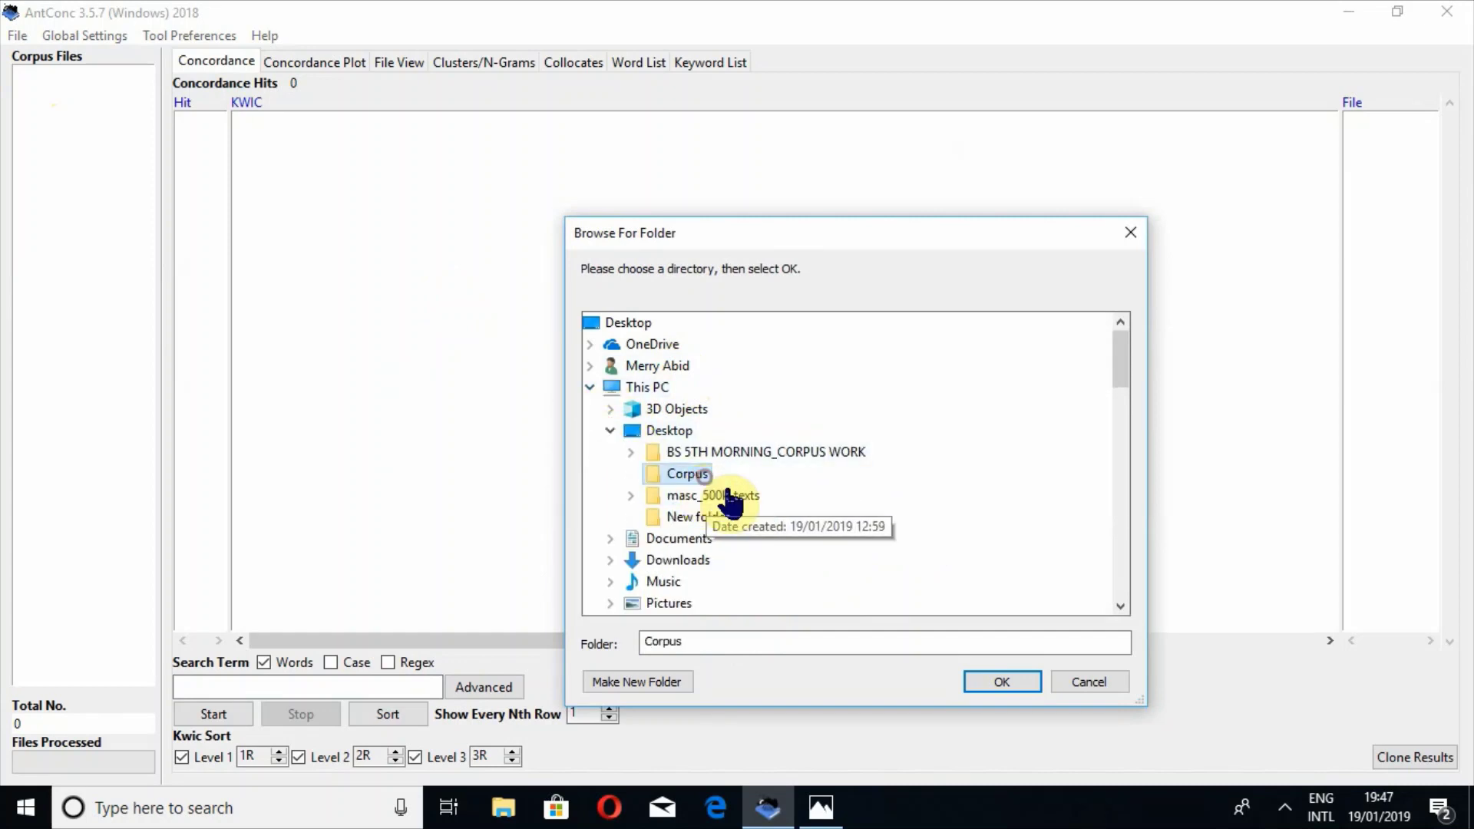
left_click(990, 682)
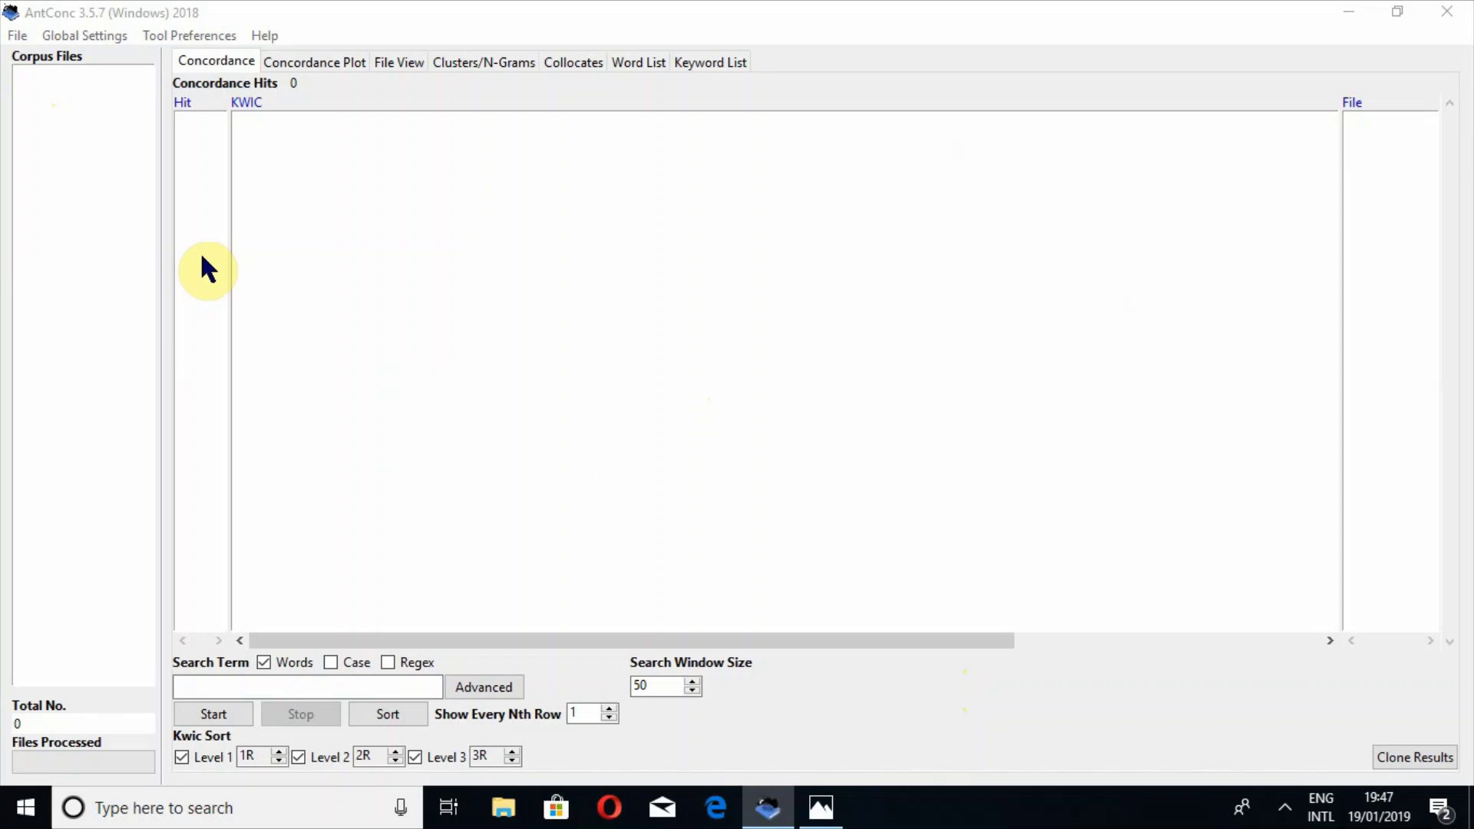
left_click(272, 691)
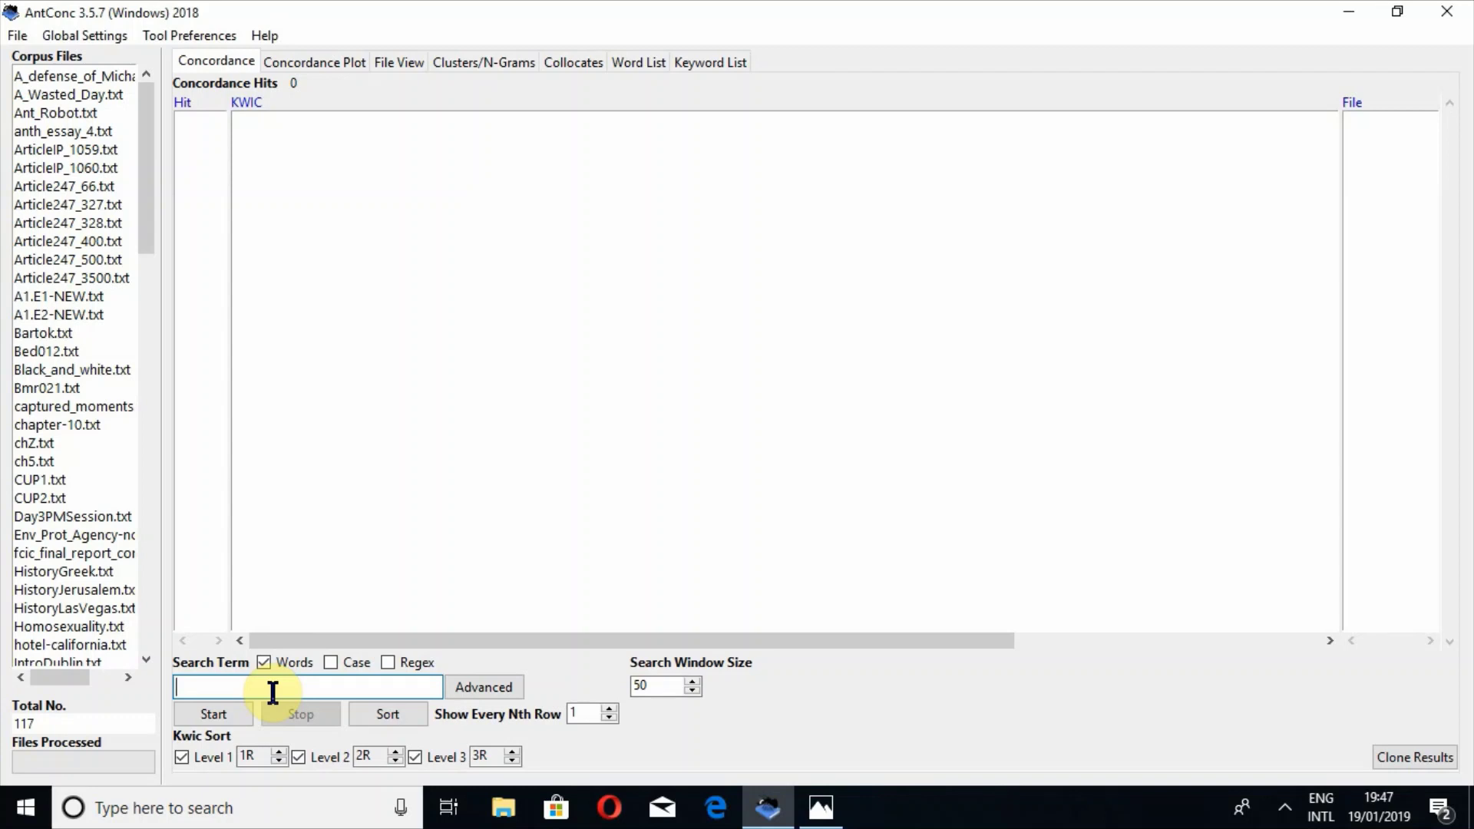
Step: Run a concordance search for good, giving 253 hits
key("super+plus")
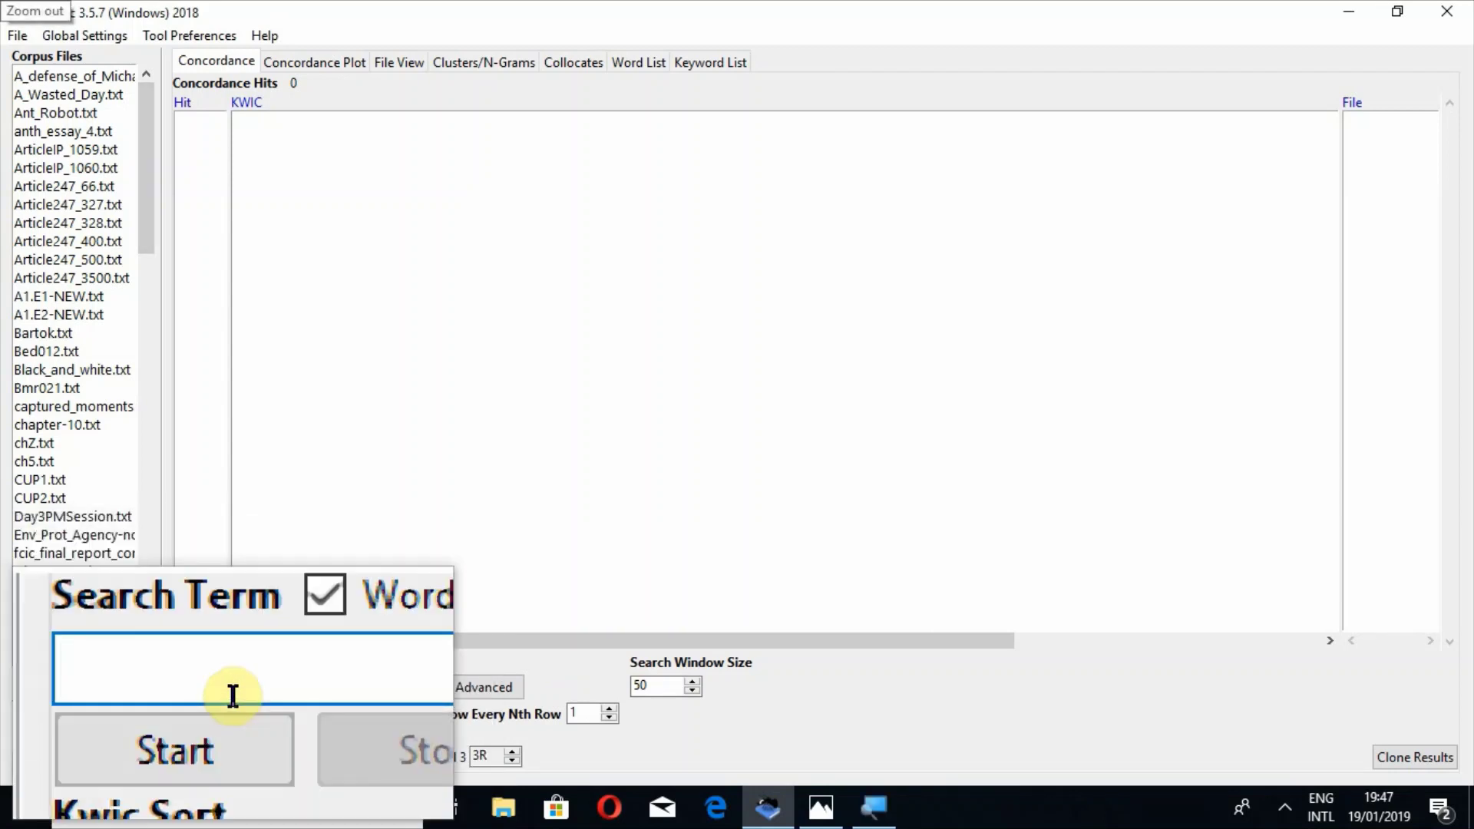
type("goo")
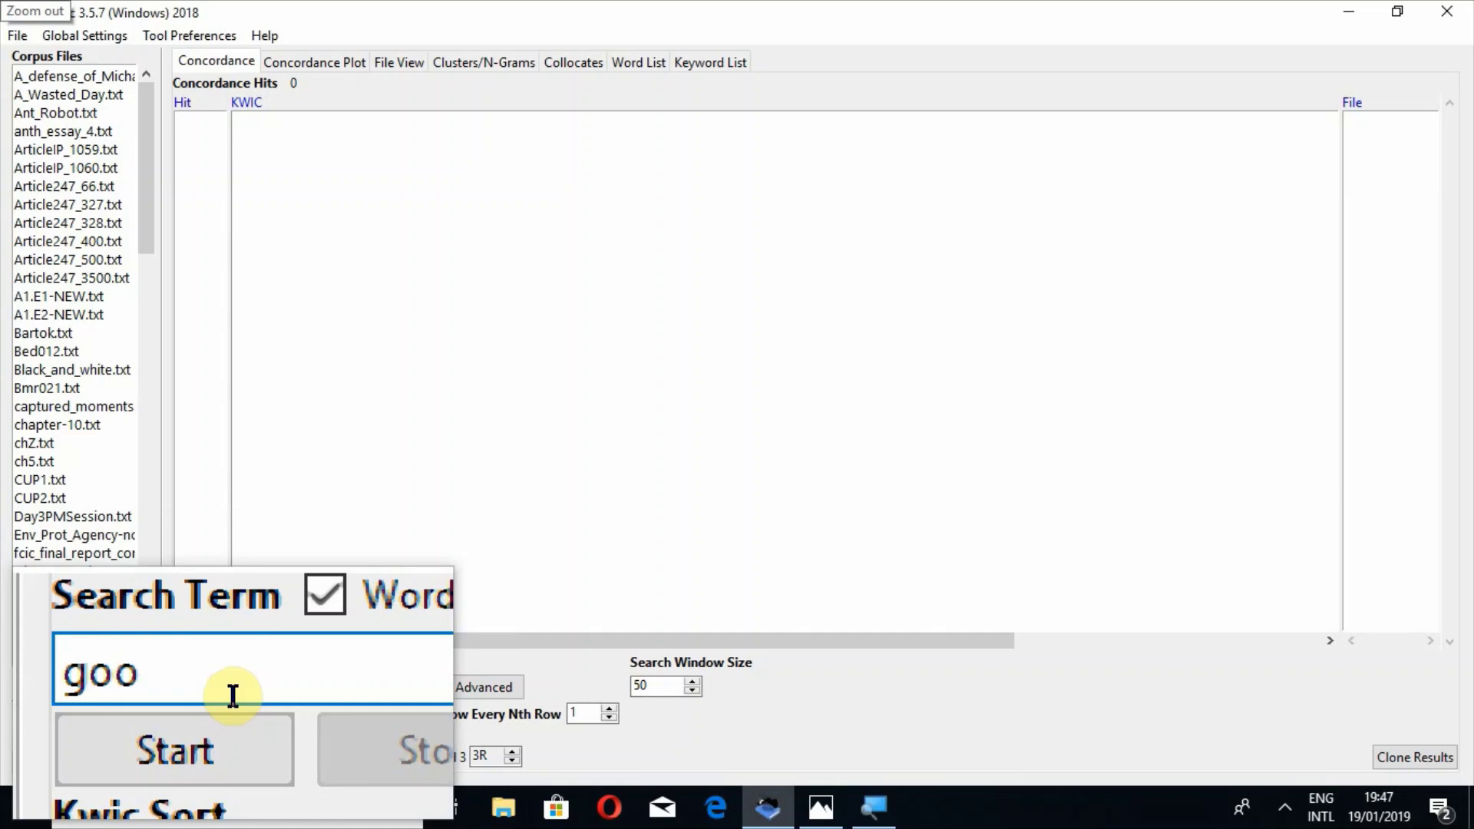
type("d")
key("Return")
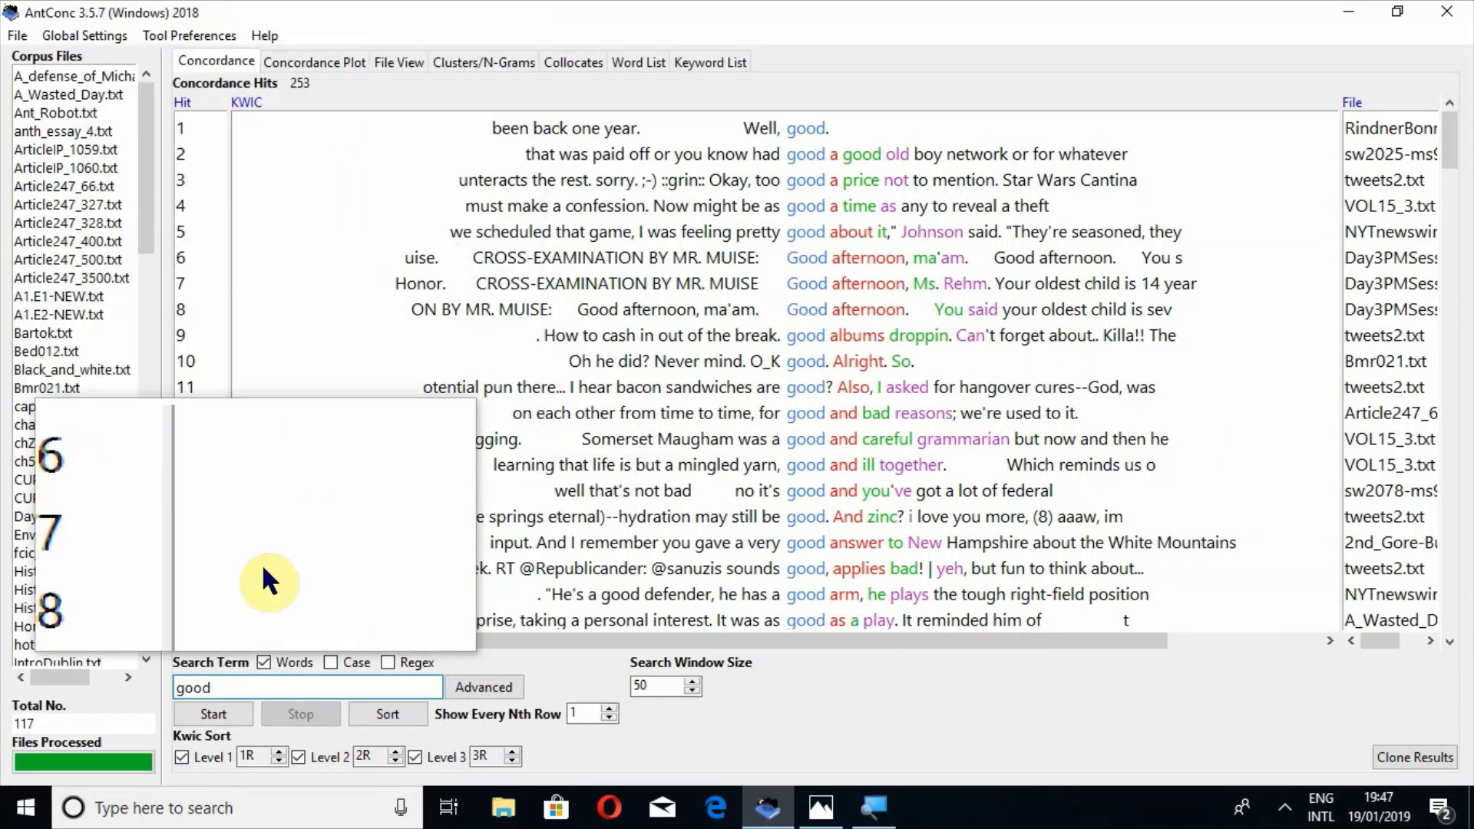
Step: Replace the term with the wildcard wait* and rerun the search for 87 hits
key("BackSpace")
key("BackSpace")
key("BackSpace")
key("BackSpace")
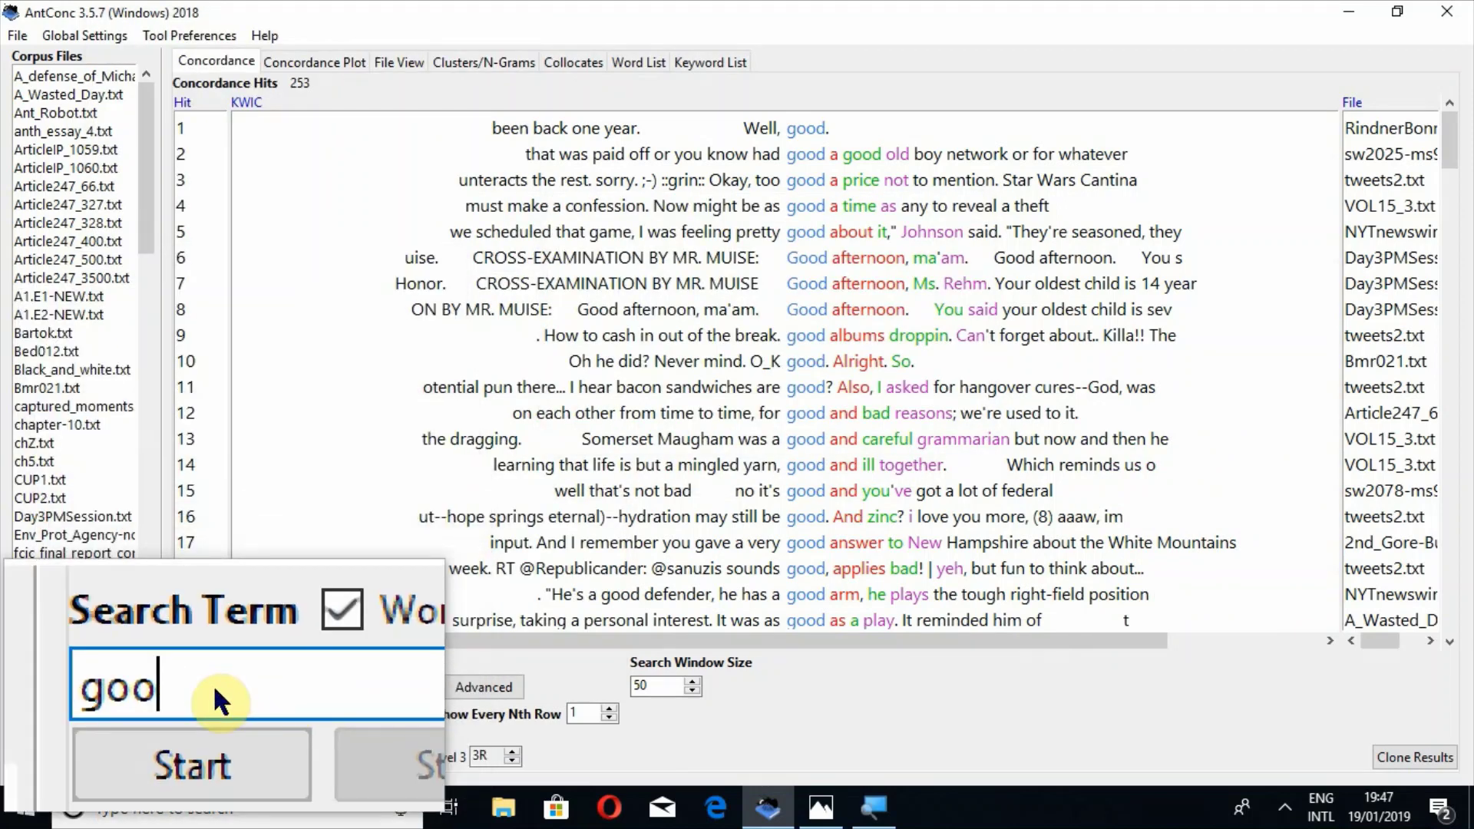
type("wa")
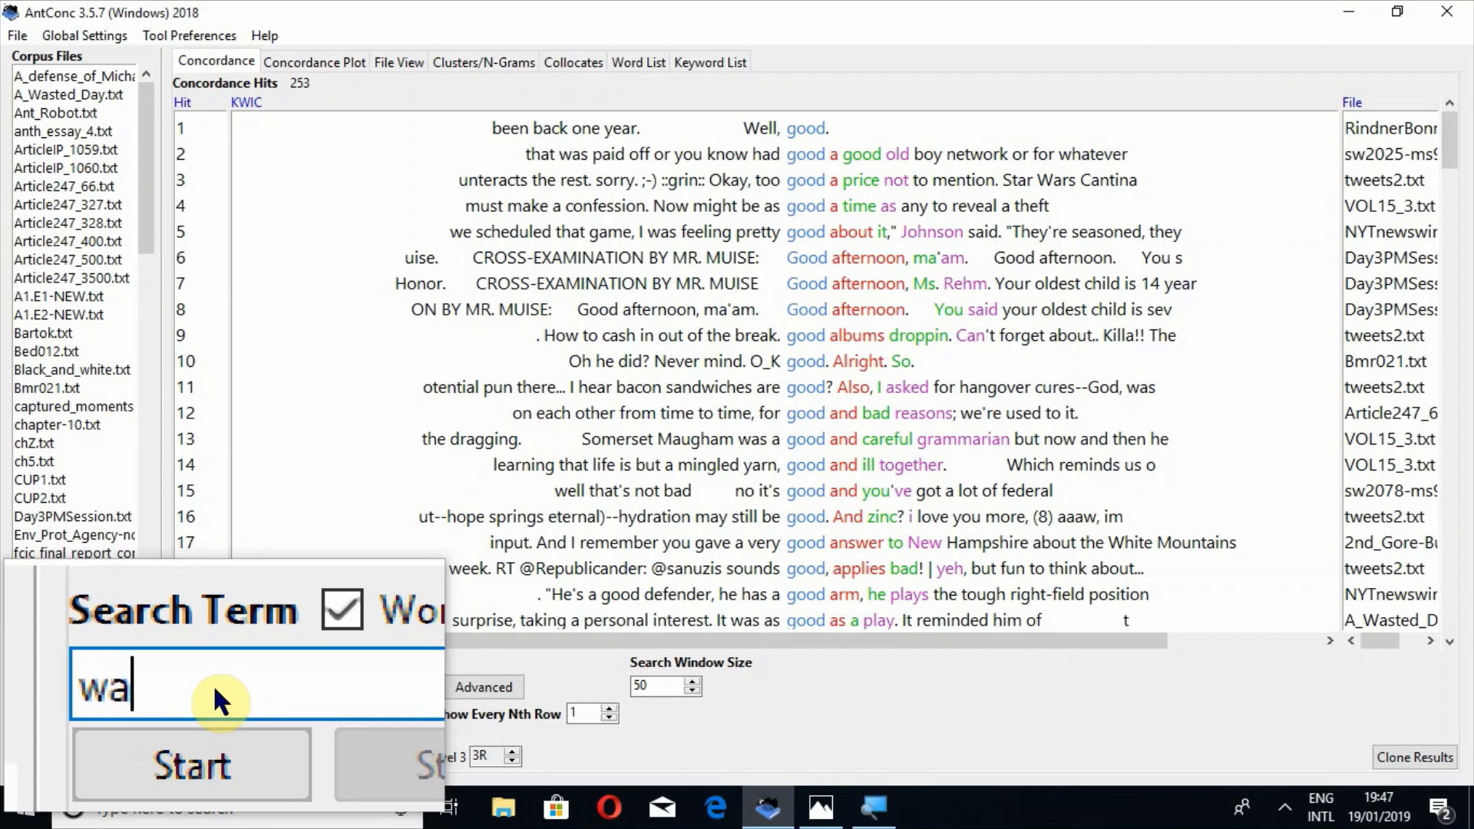
type("it*")
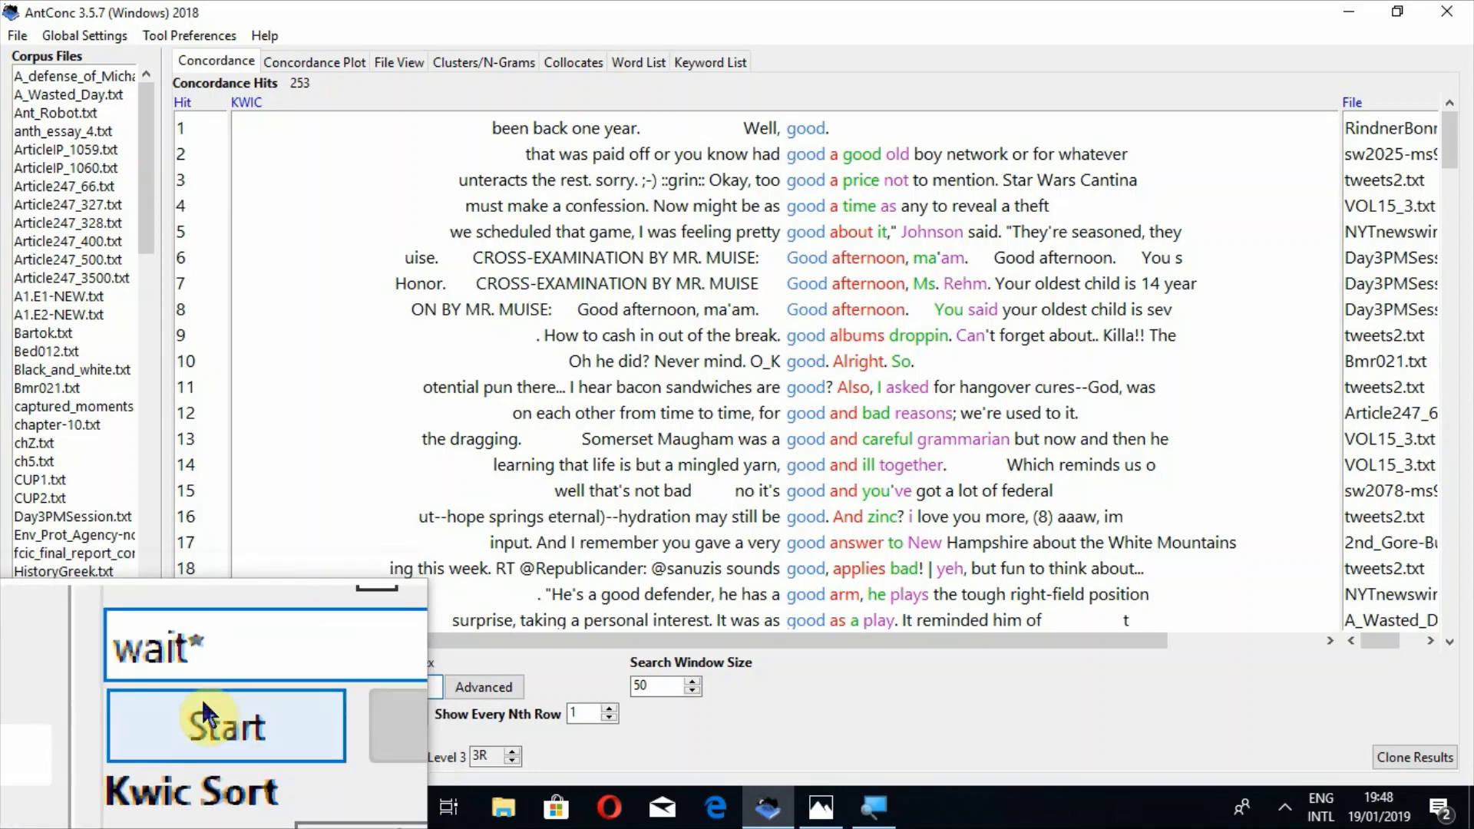
left_click(202, 700)
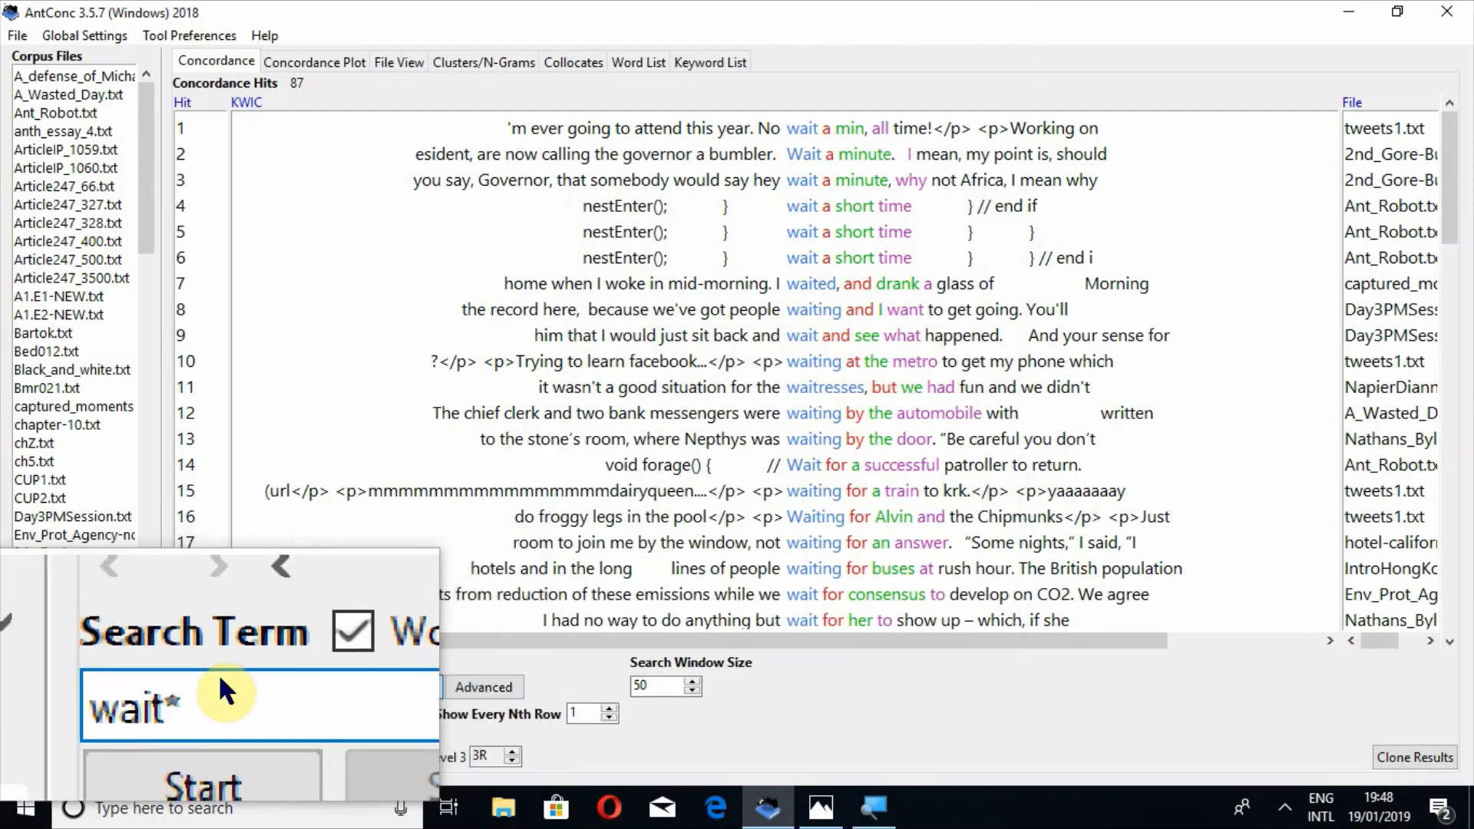
Step: Search the concordance for broken, listing 19 hits
key("BackSpace")
key("BackSpace")
key("BackSpace")
key("BackSpace")
key("BackSpace")
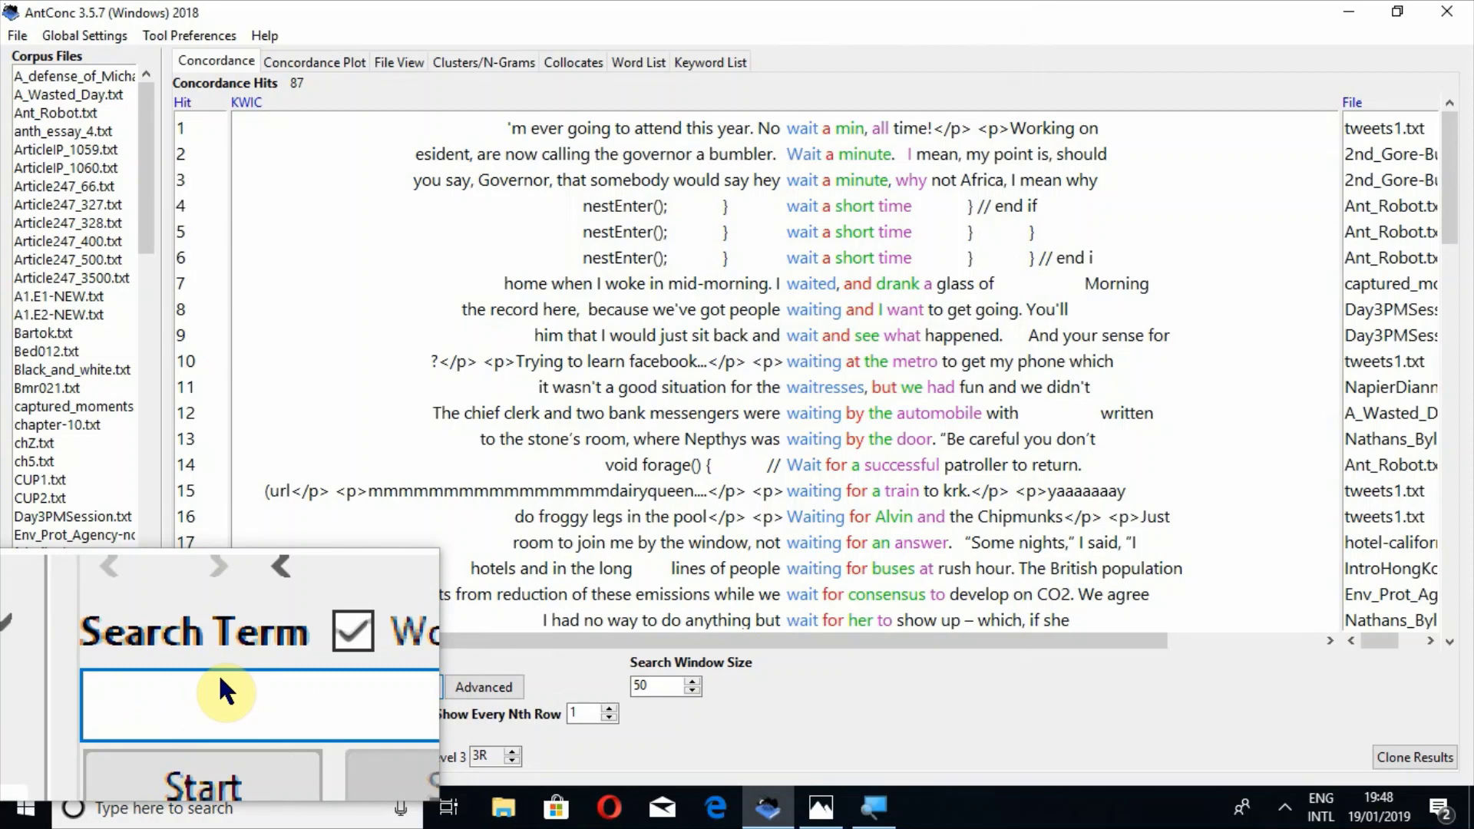
type("broken")
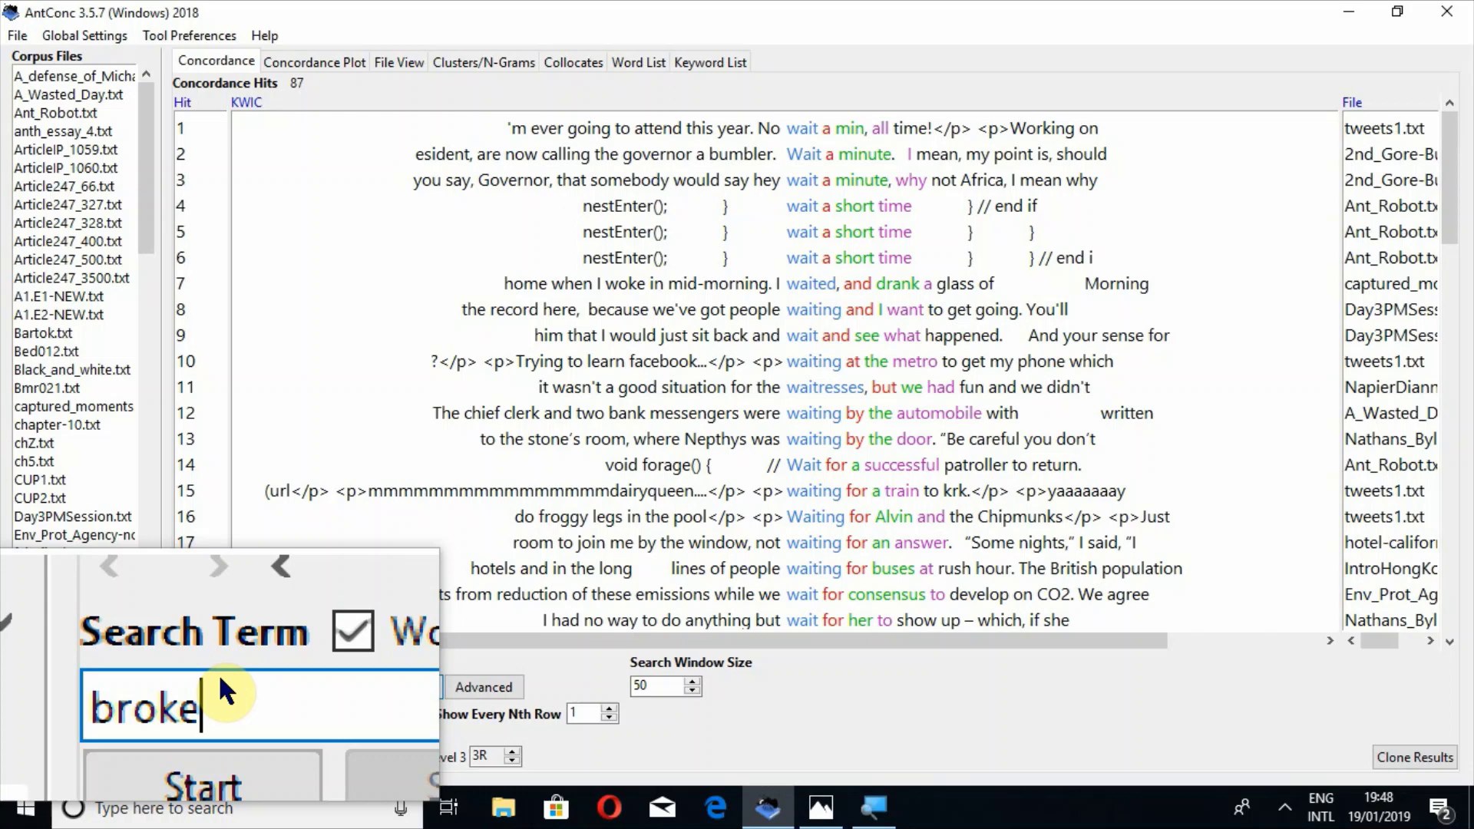
key("Return")
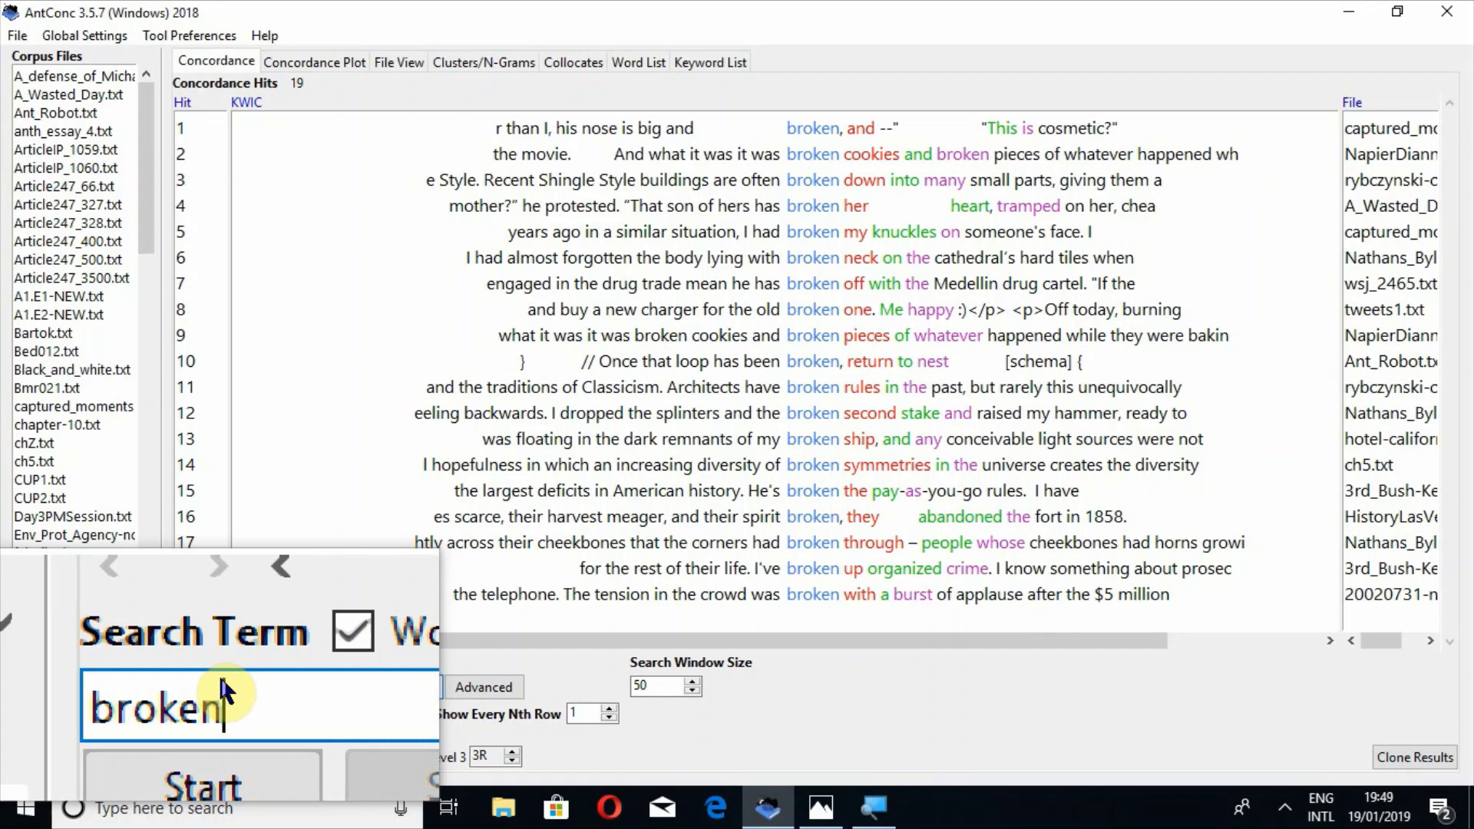
Step: Cycle through the search history (wait*, good) with the arrow keys, ending on broken
key("Up")
key("Up")
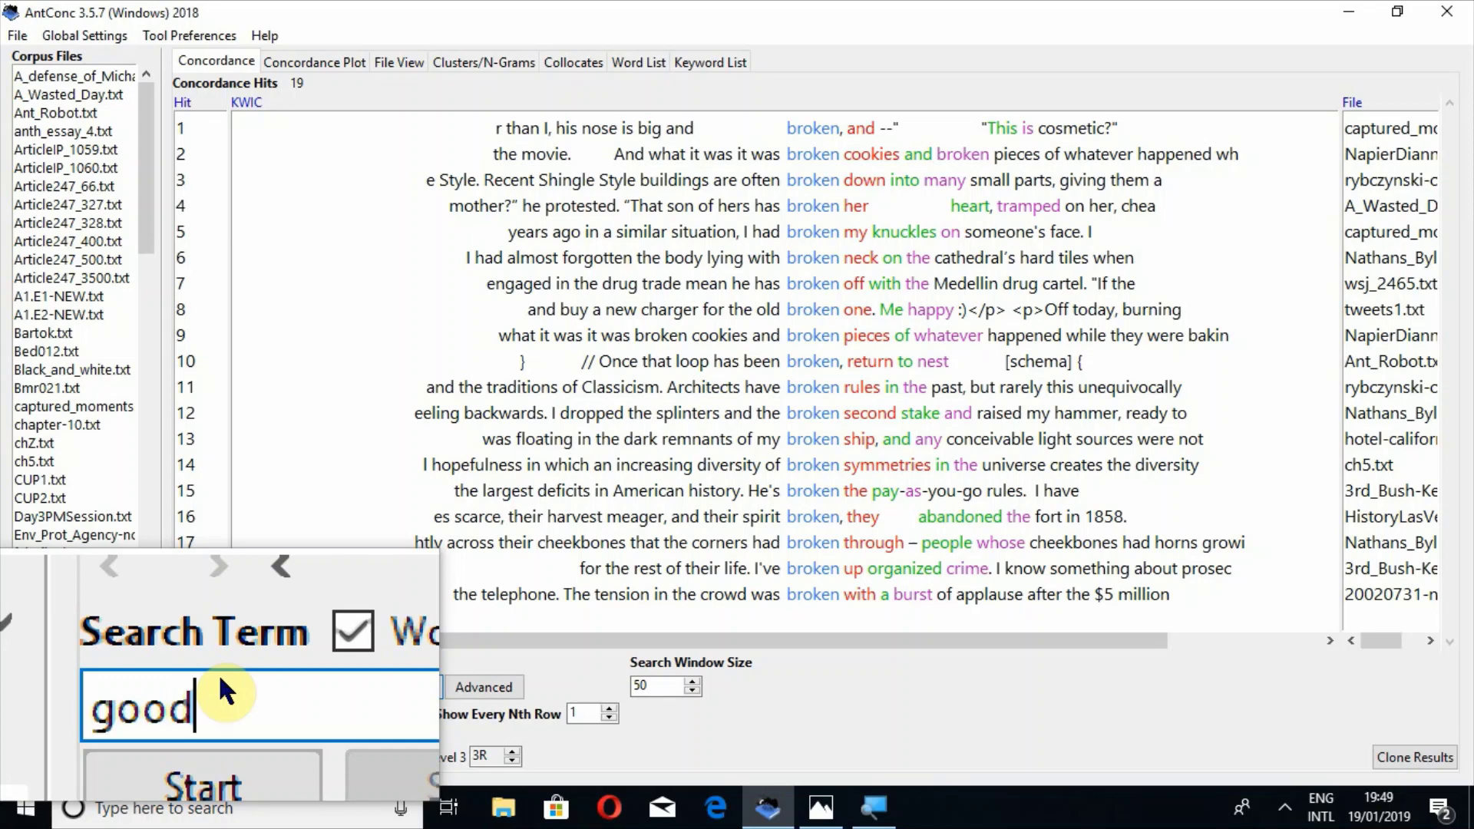
key("Up")
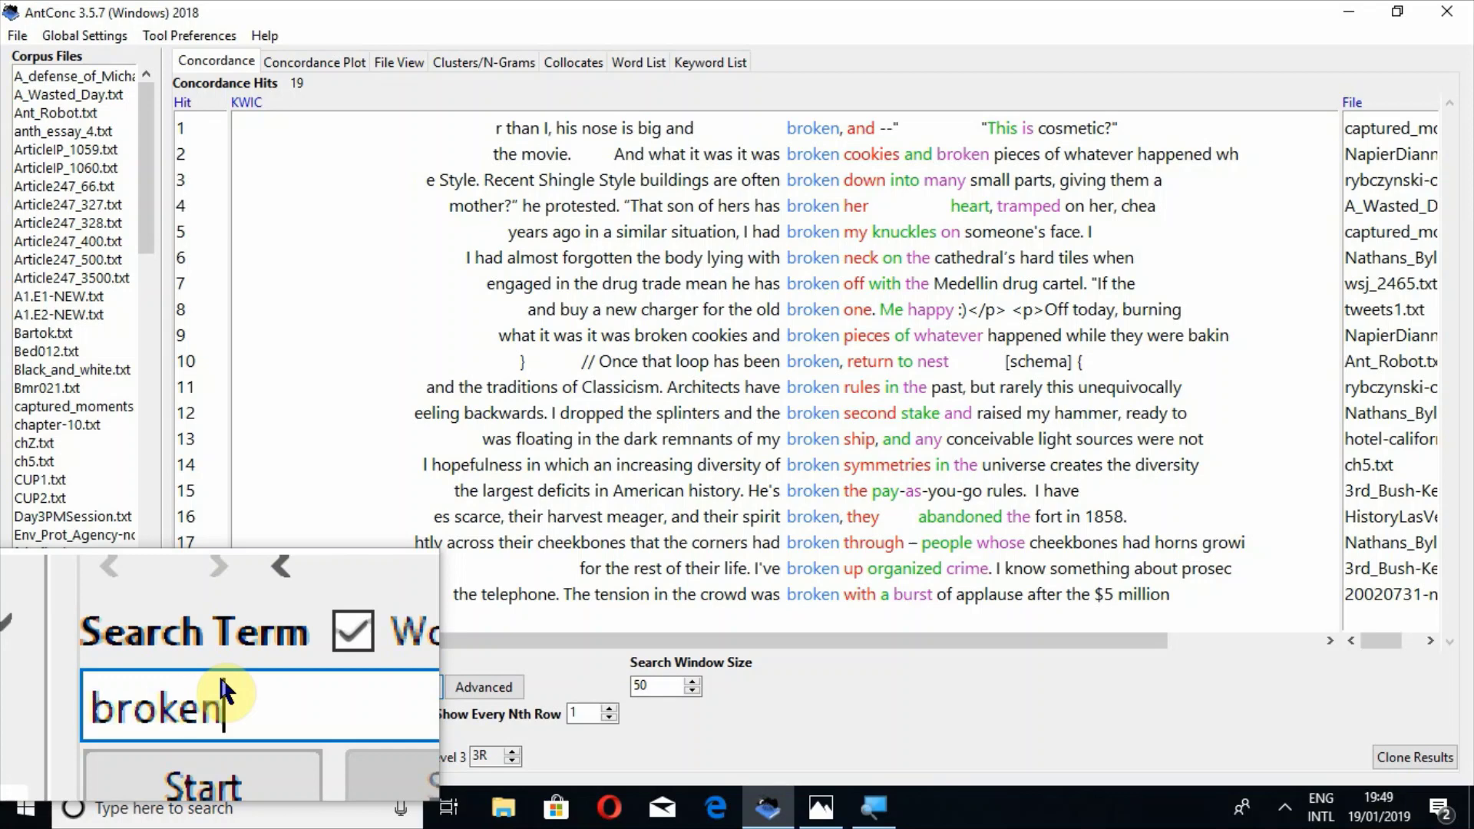
key("Down")
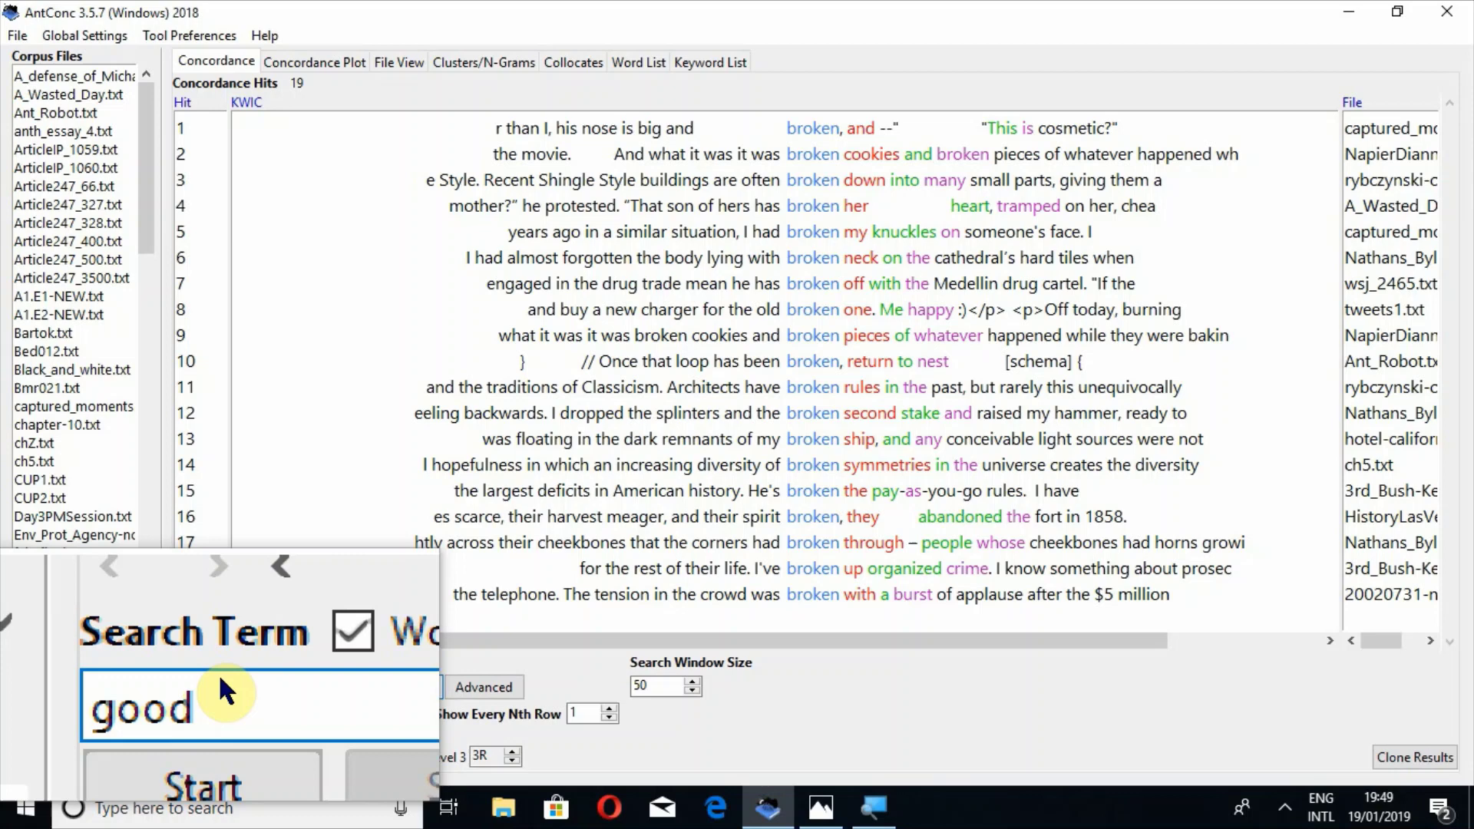
key("Down")
key("Down")
key("Up")
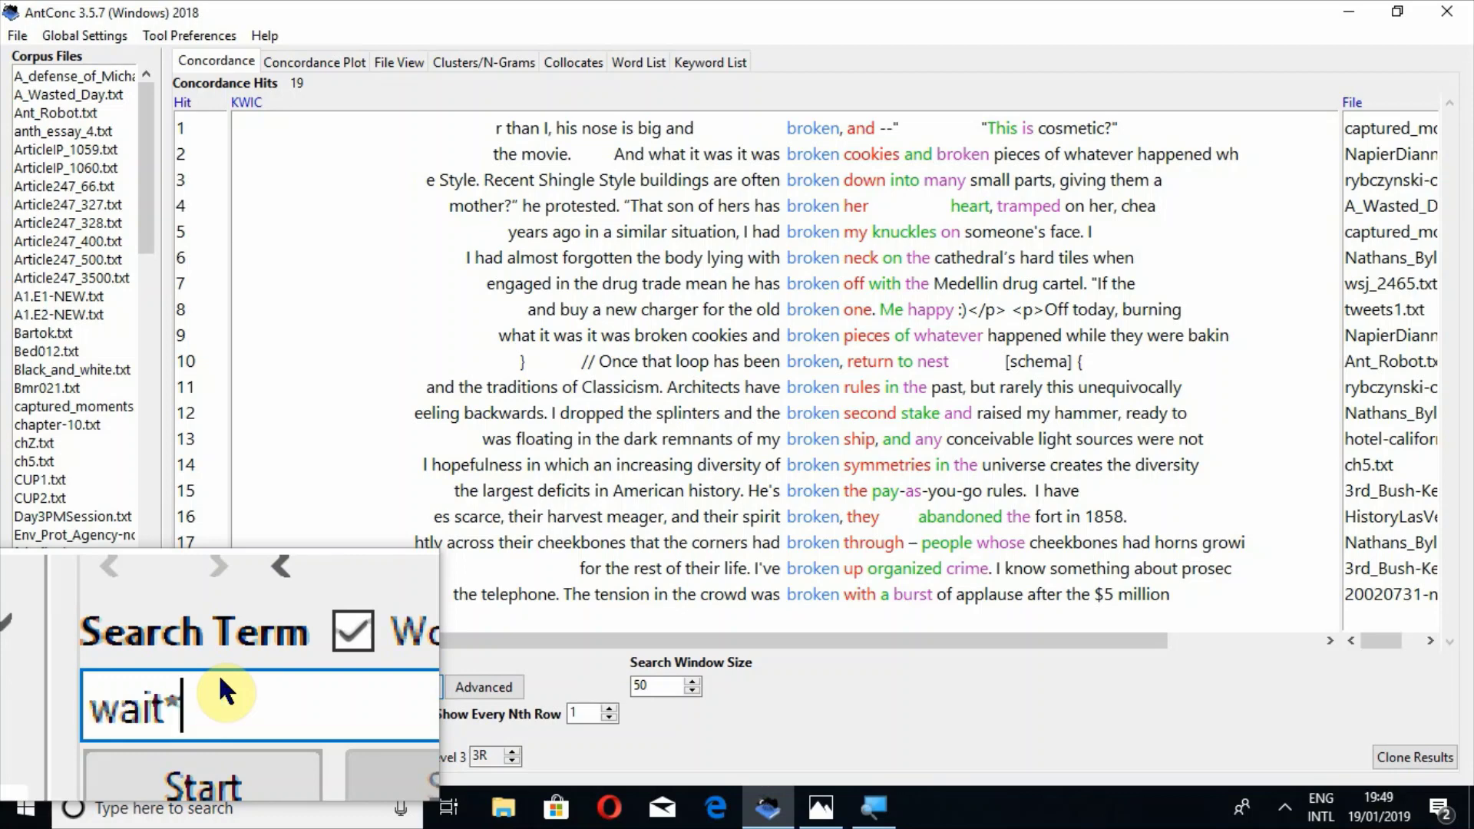
key("Down")
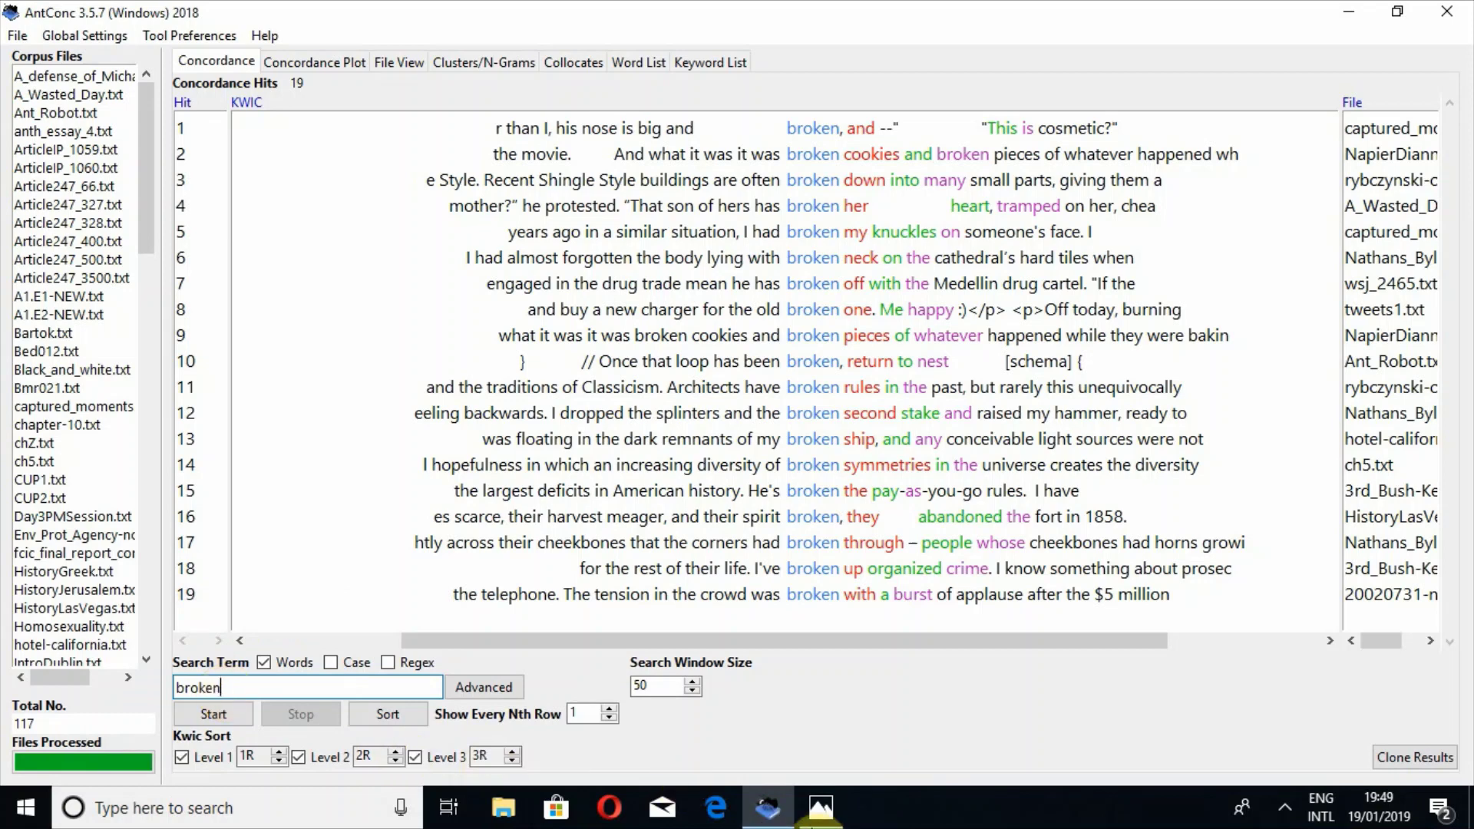
left_click(821, 813)
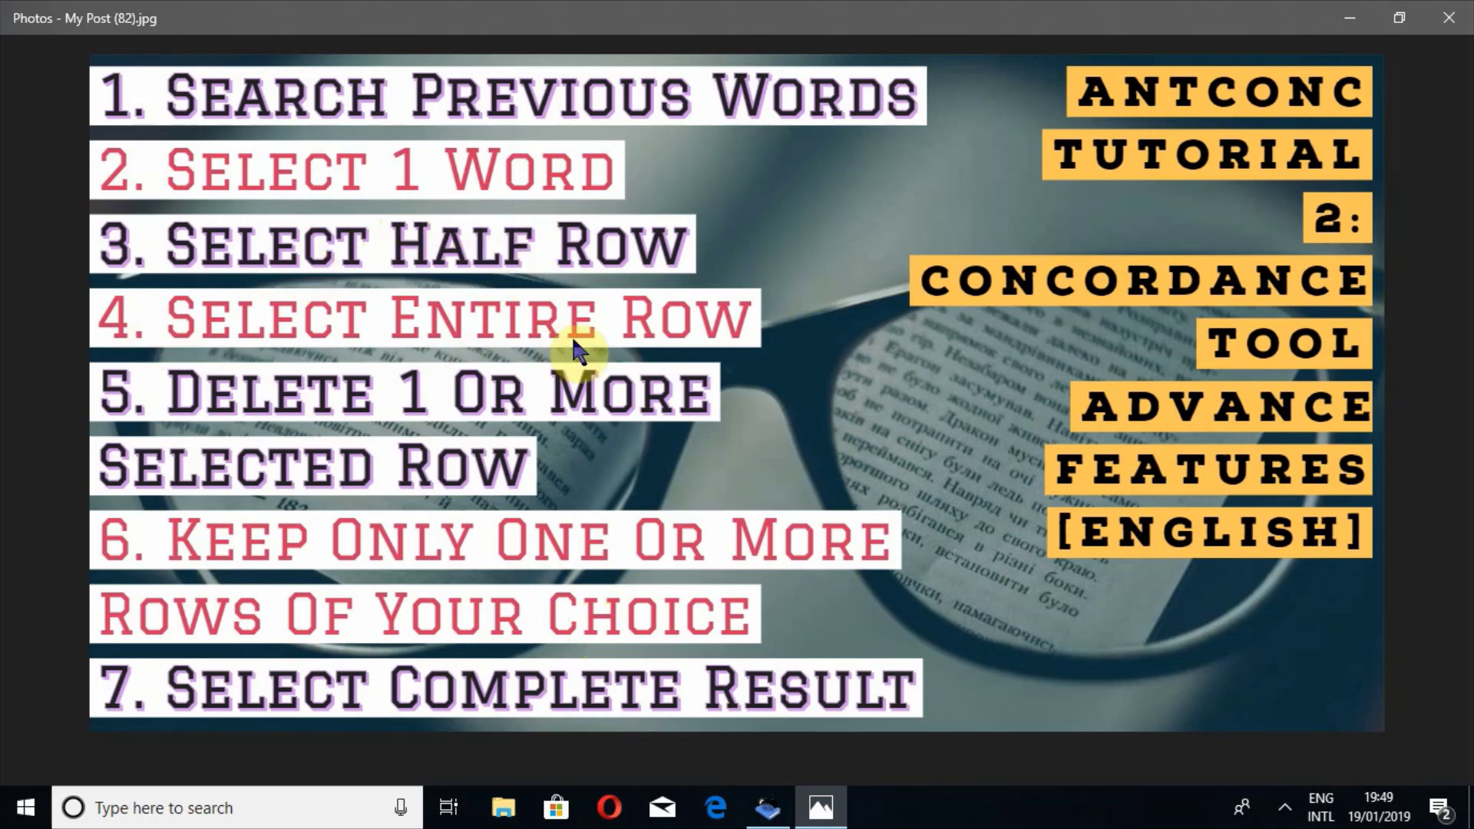
left_click(770, 806)
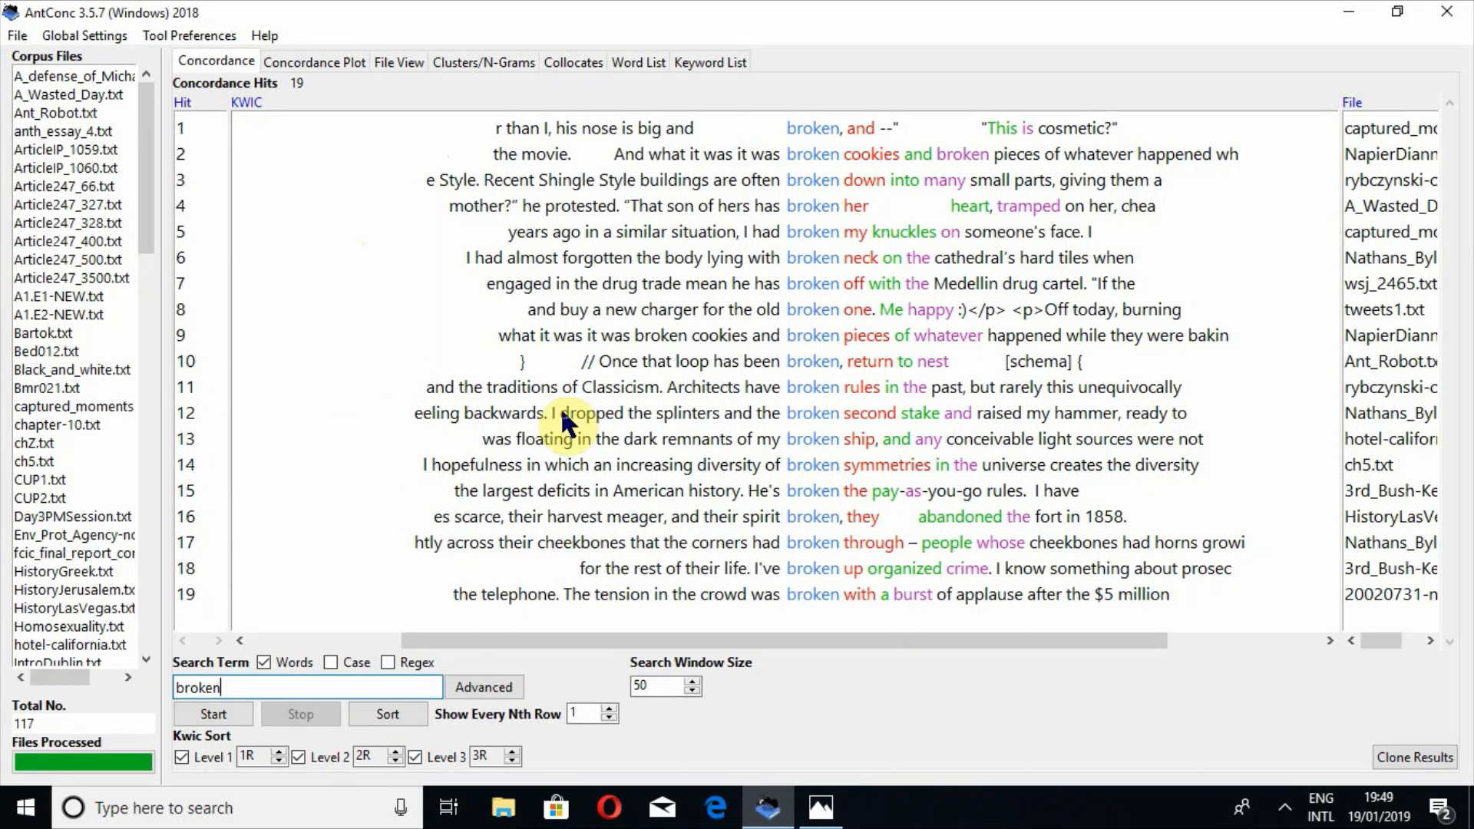
Step: Select single words in the hit lines: loop, unequivocally, and finally hammer
double_click(701, 364)
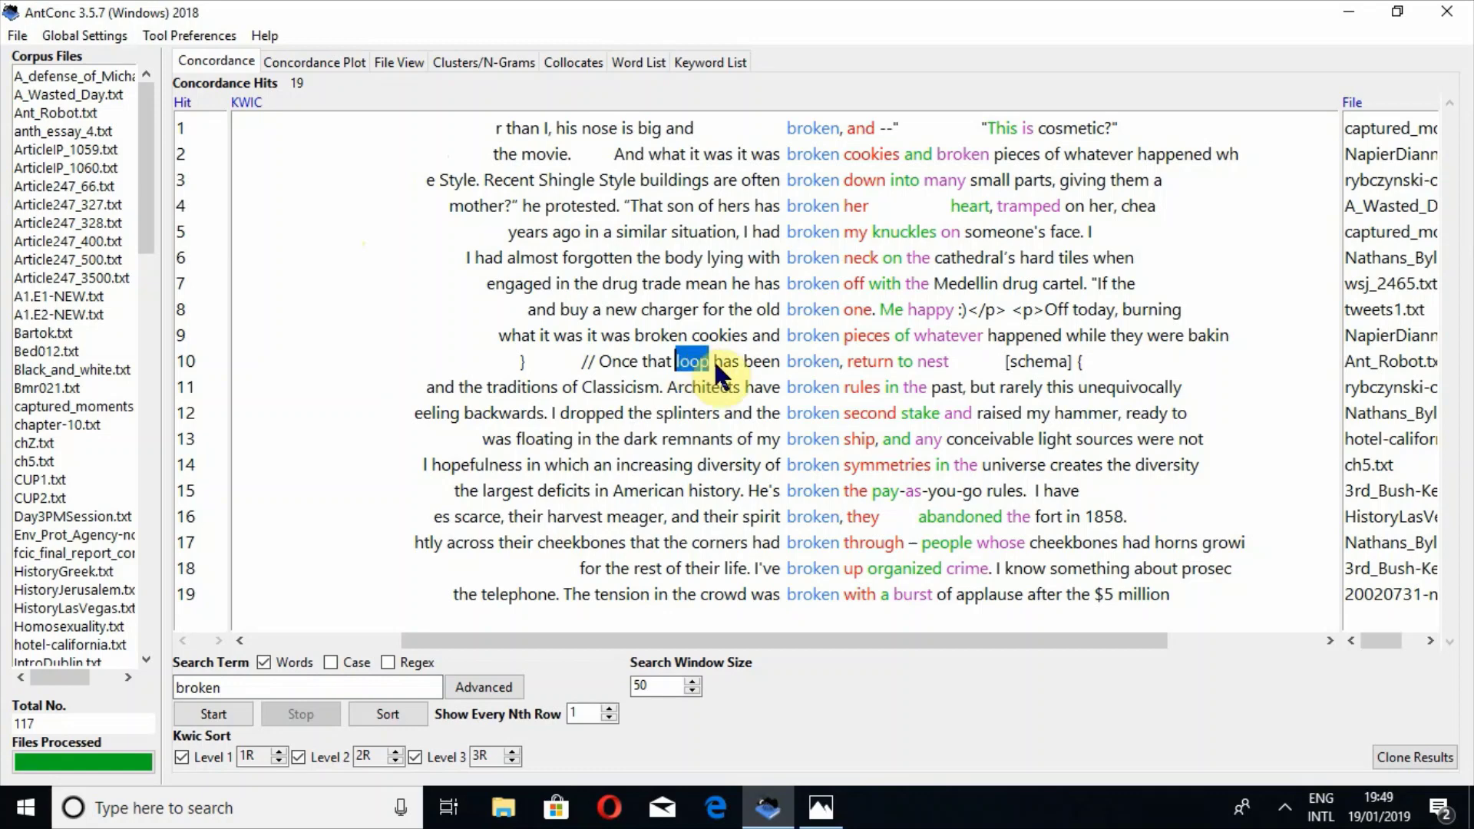
double_click(1130, 388)
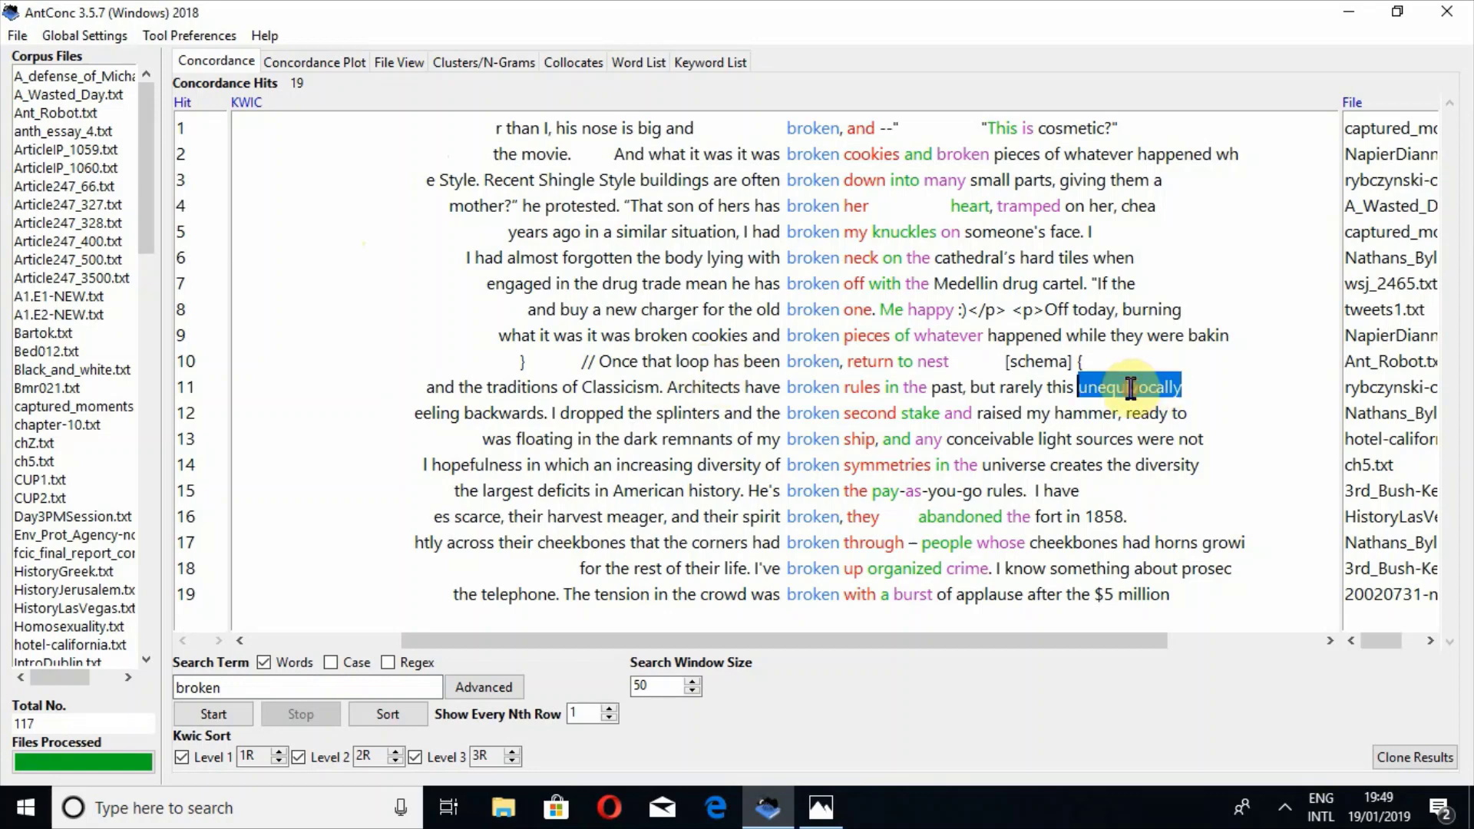
left_click(1132, 387)
left_click(1129, 386)
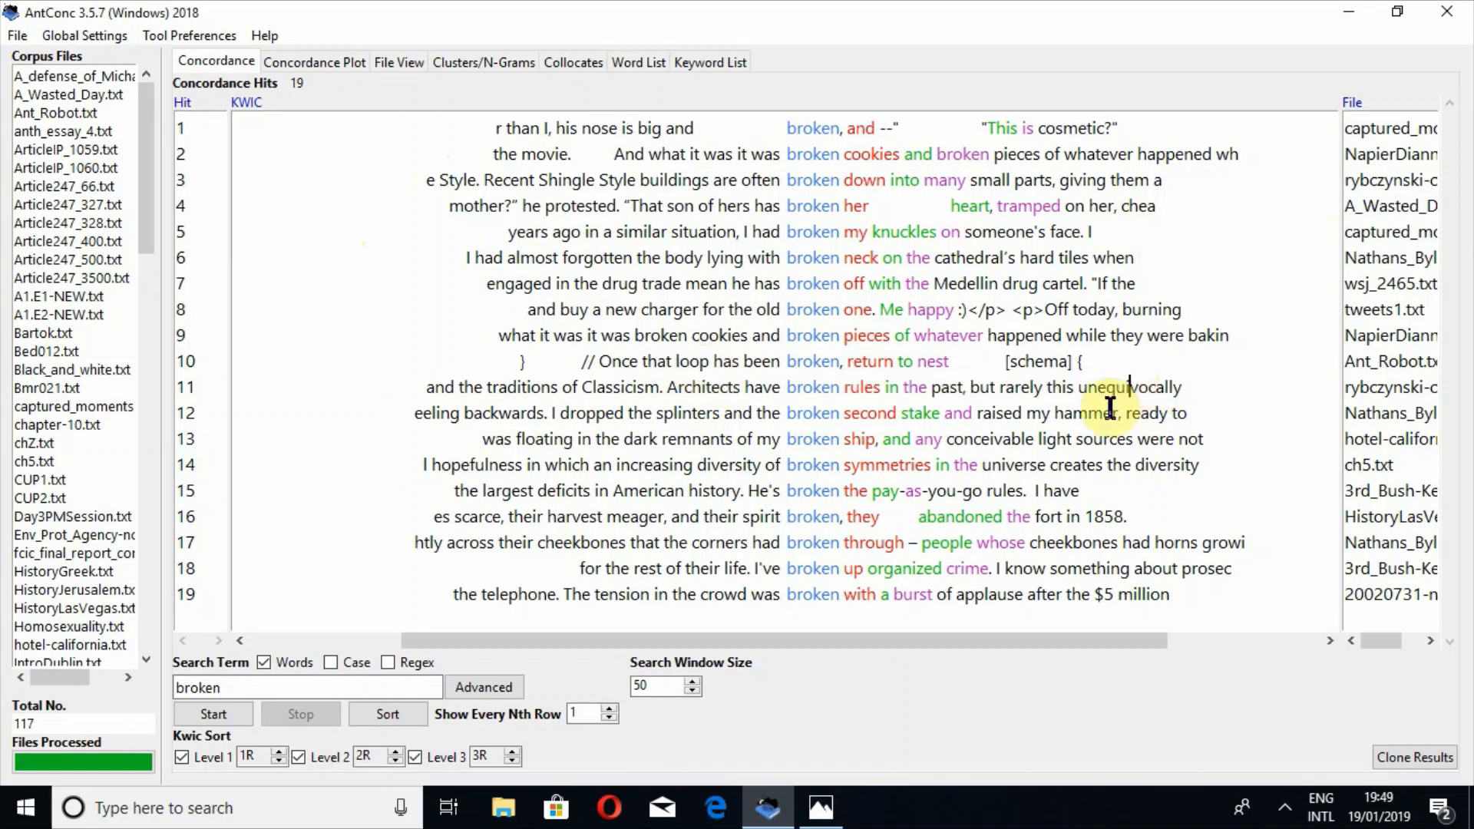
double_click(1110, 413)
Step: Open a new Notepad note and paste the copied word hammer into it
left_click(325, 792)
type("n")
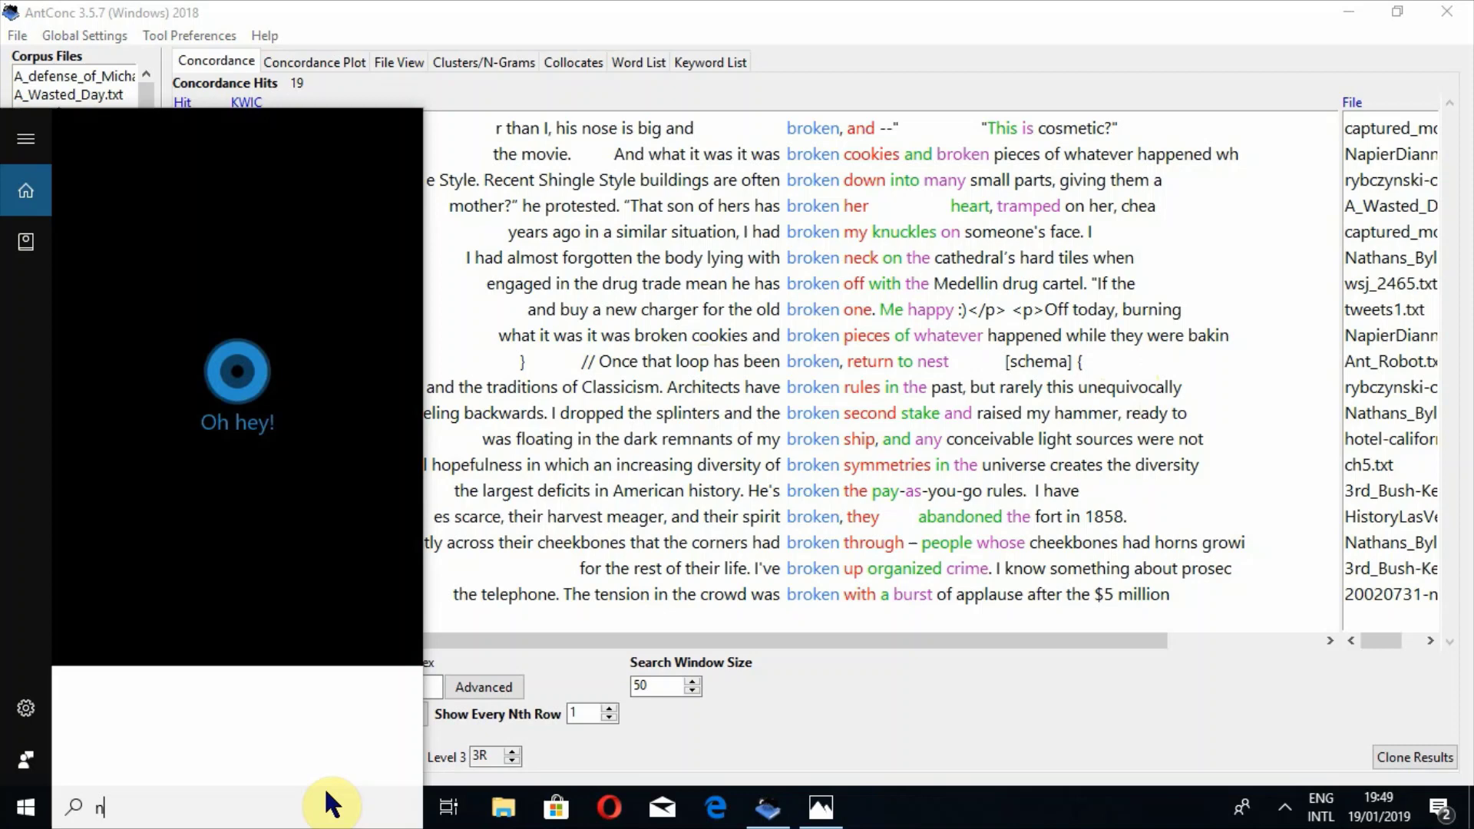
type("ot")
key("Escape")
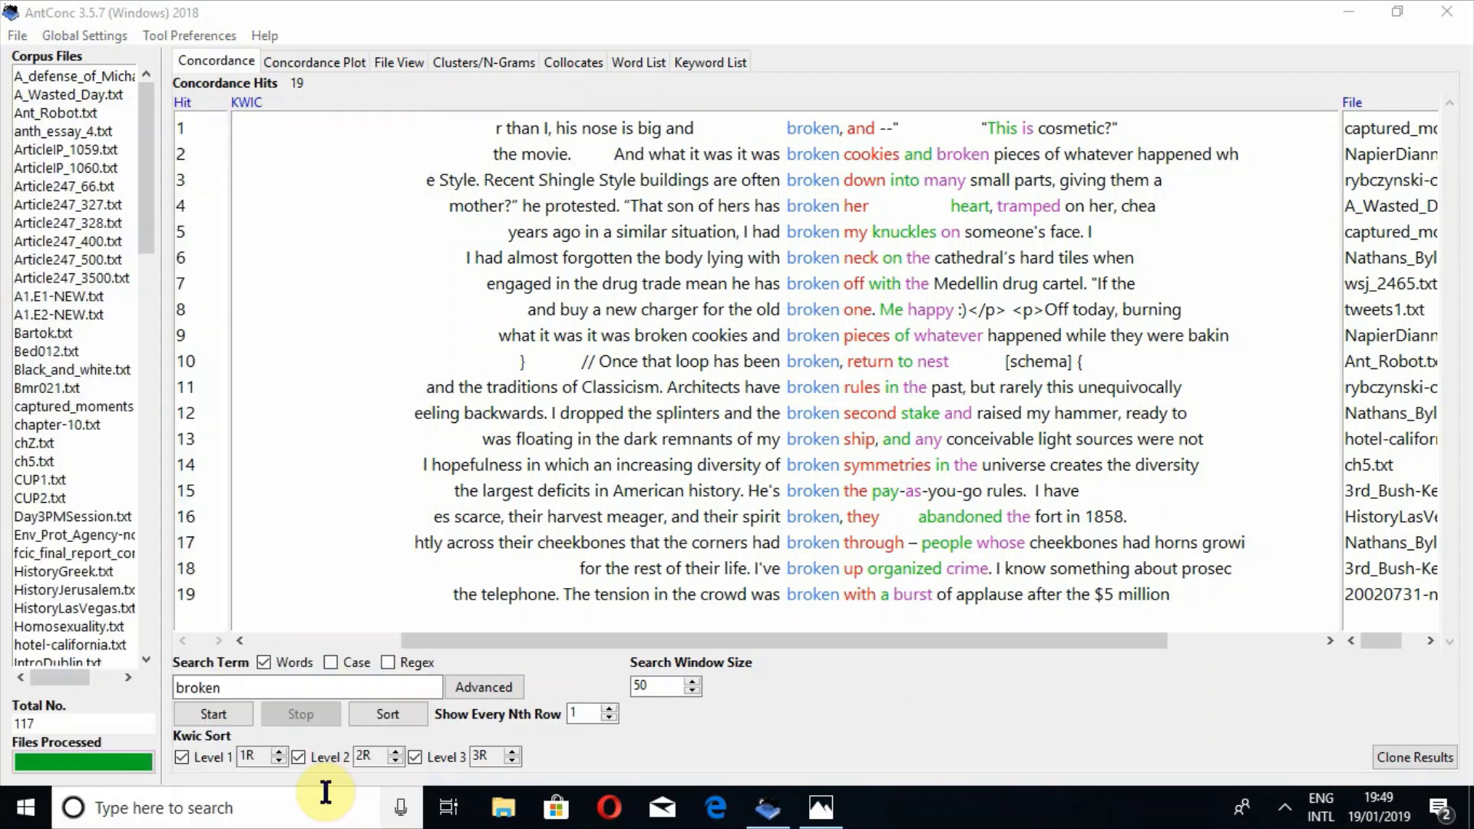
key("ctrl+v")
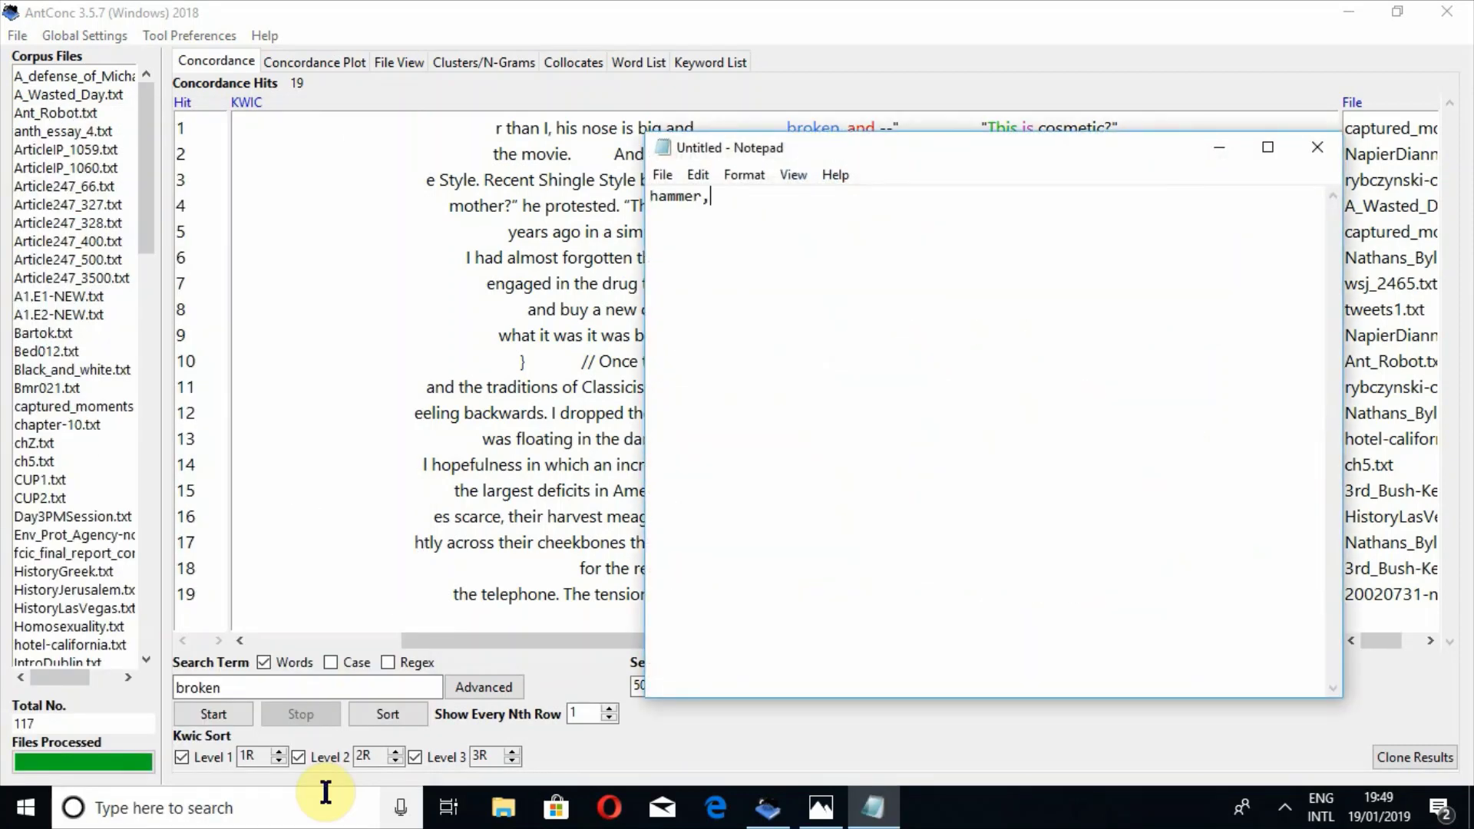
Step: Return to the concordance and select the word lying in hit 6
left_click(622, 346)
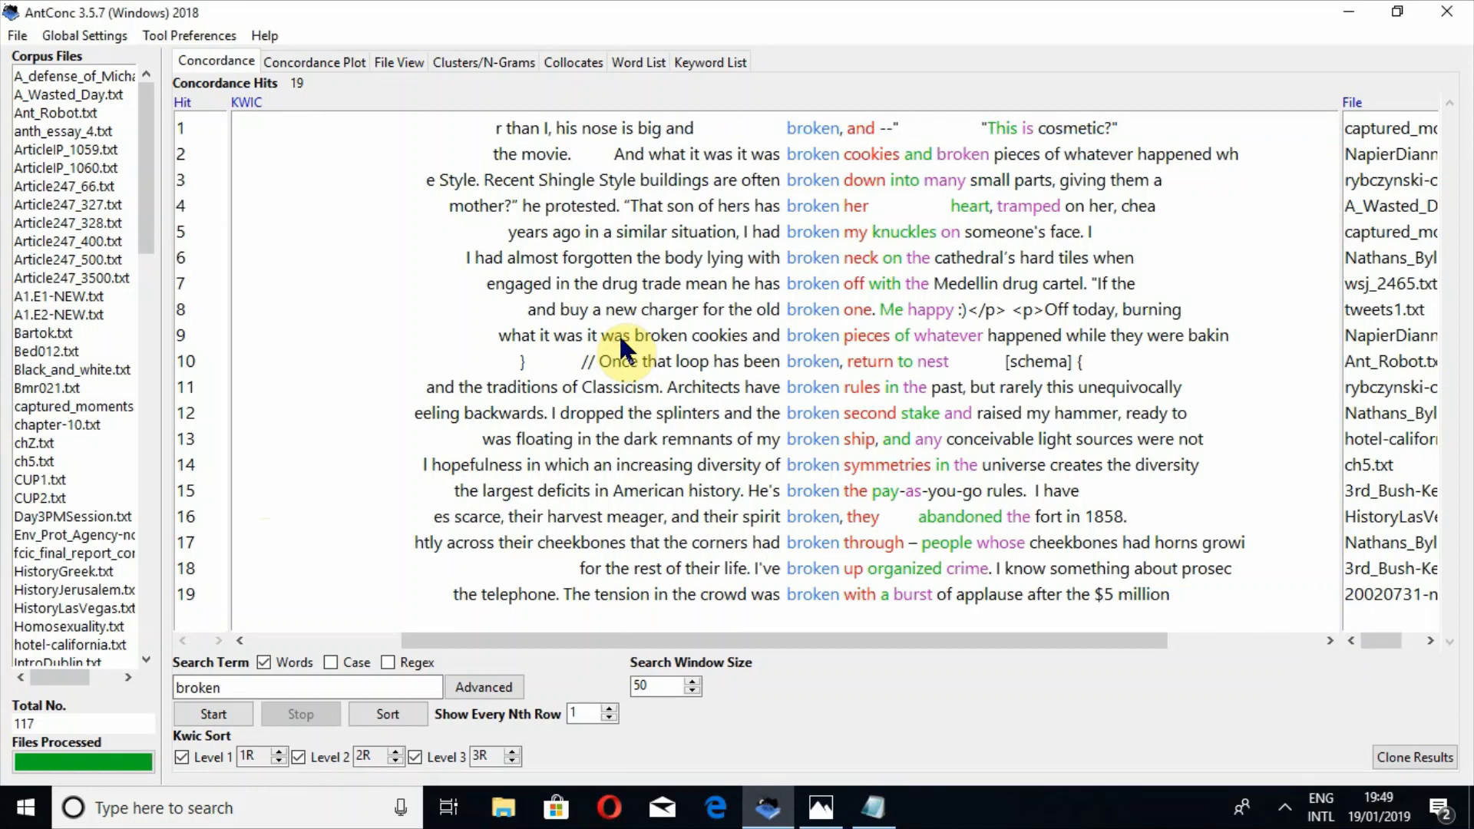
left_click(665, 258)
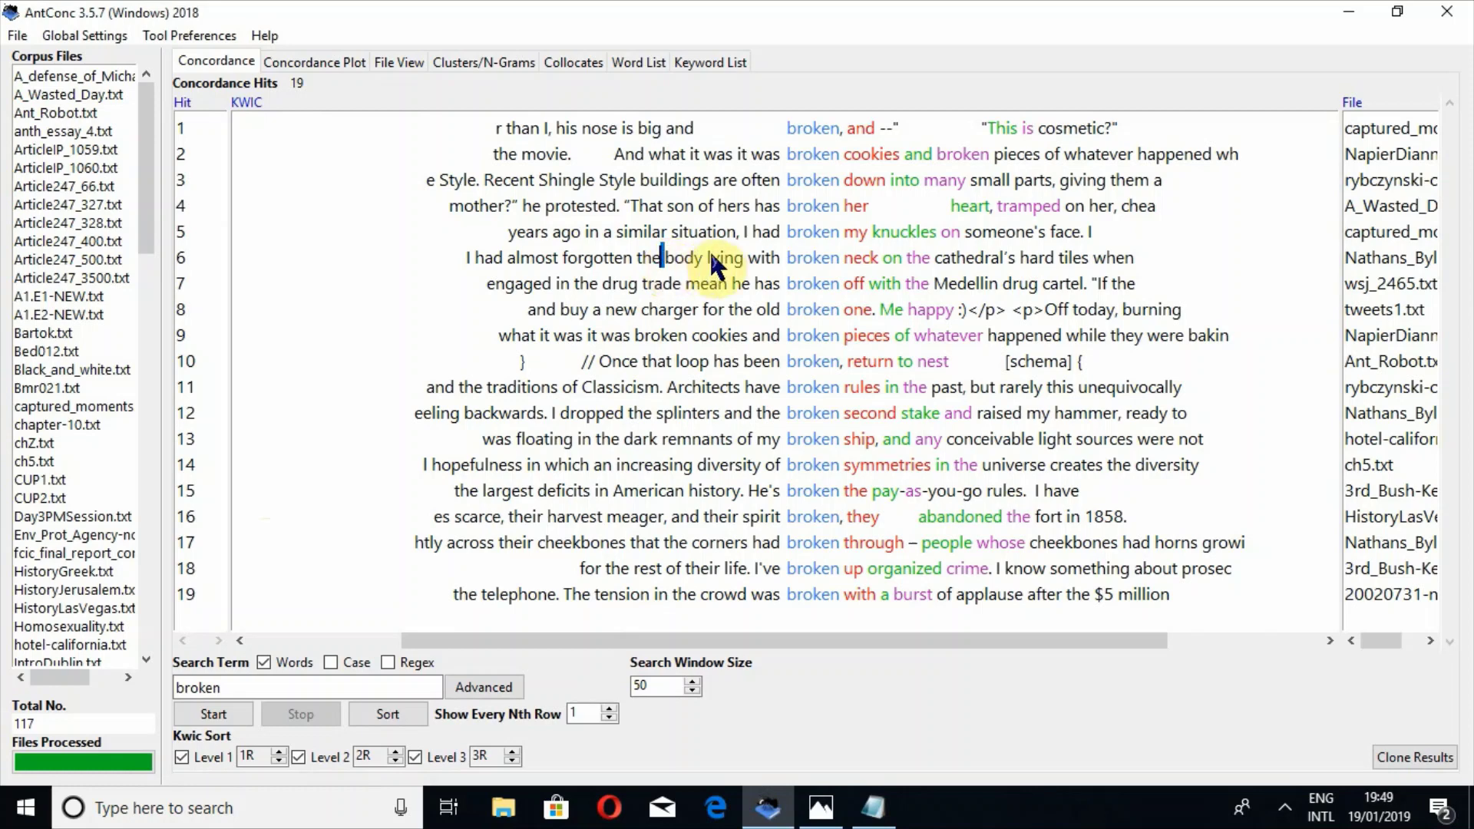
double_click(711, 258)
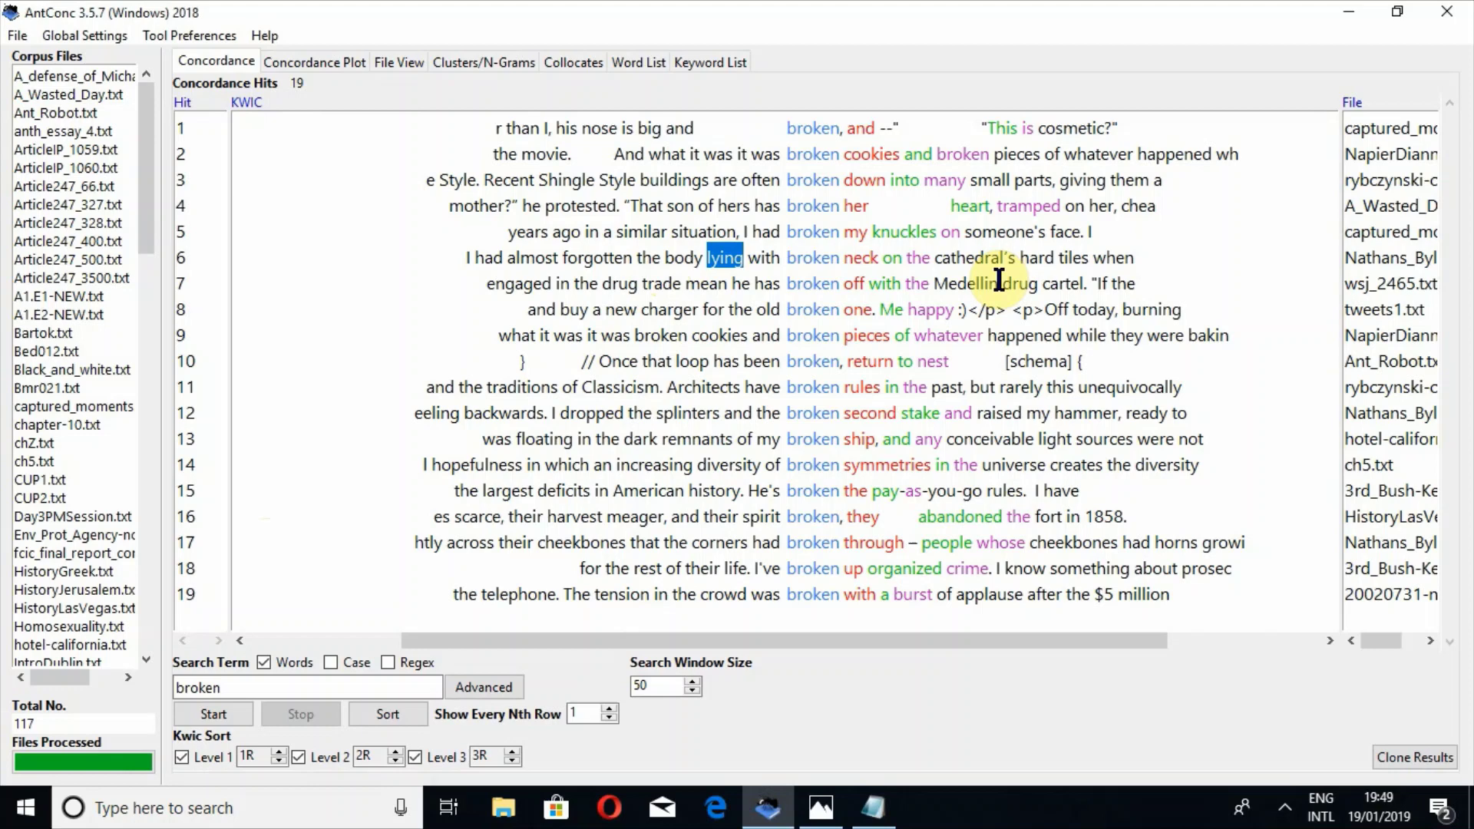
Step: Select left or right contexts of hits 9, 5, 4, 8, 6 and 11 separately
left_click(1009, 336)
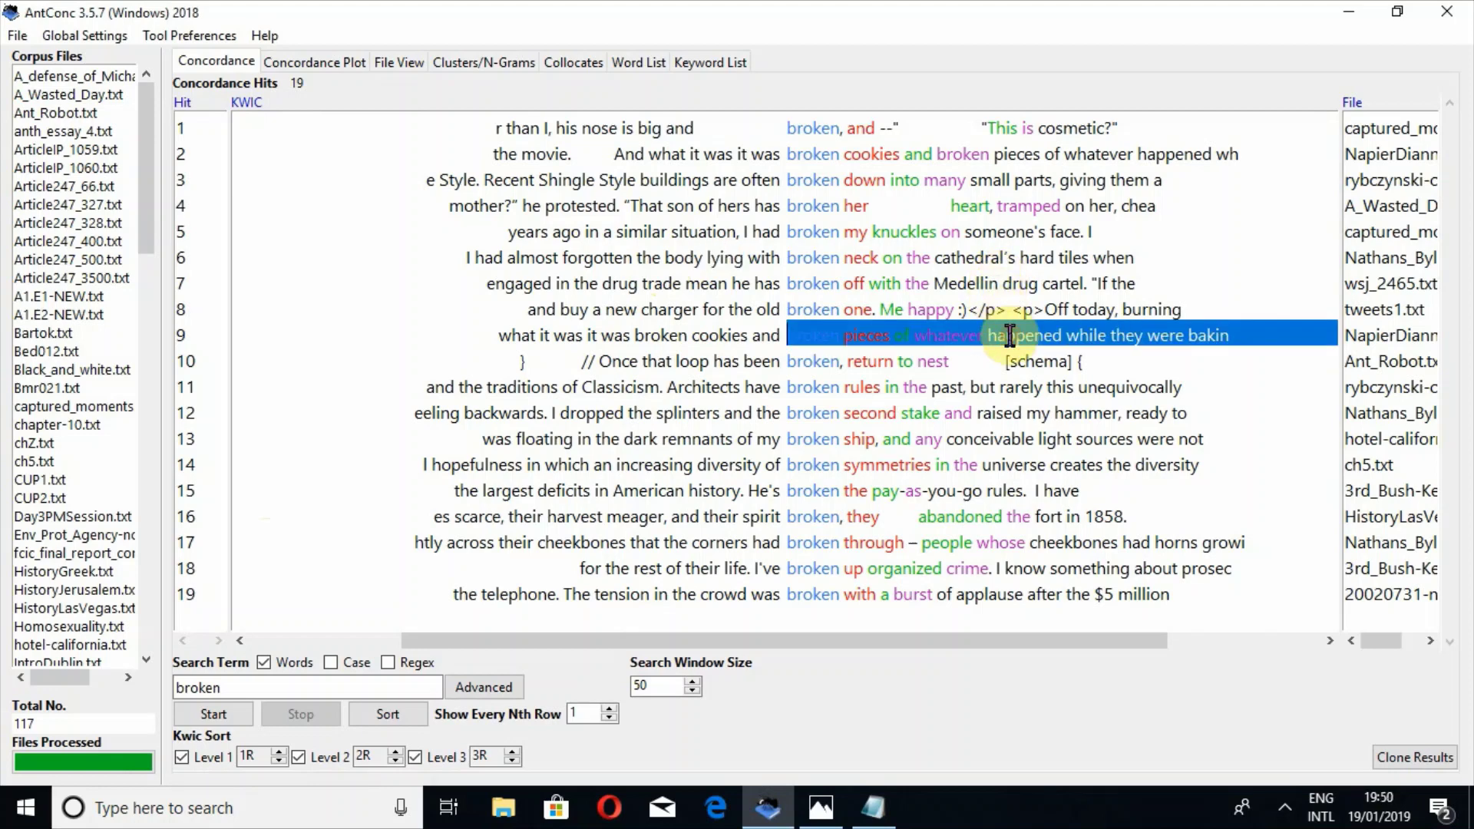
left_click(550, 335)
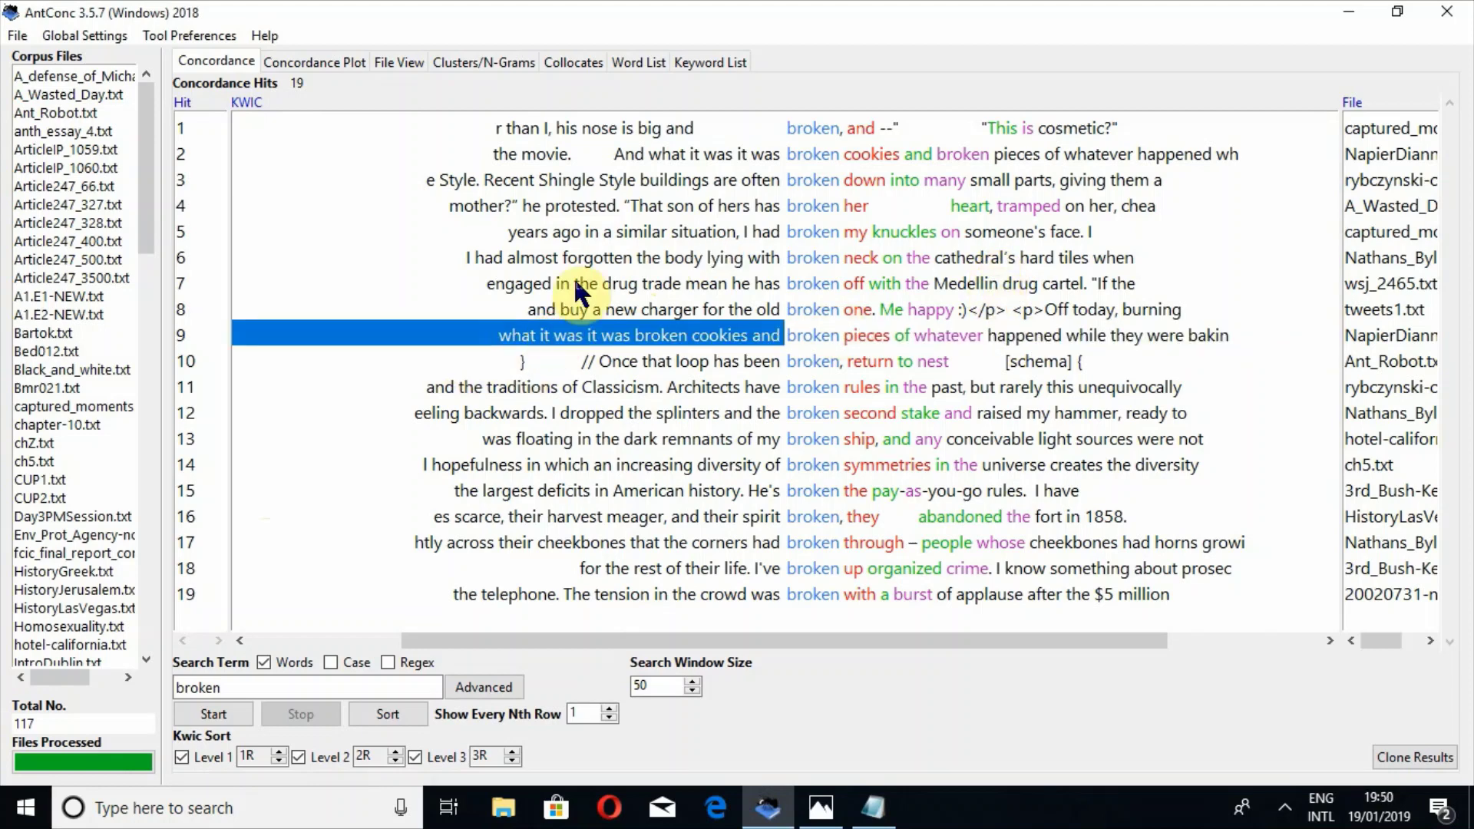
left_click(597, 230)
left_click(1042, 203)
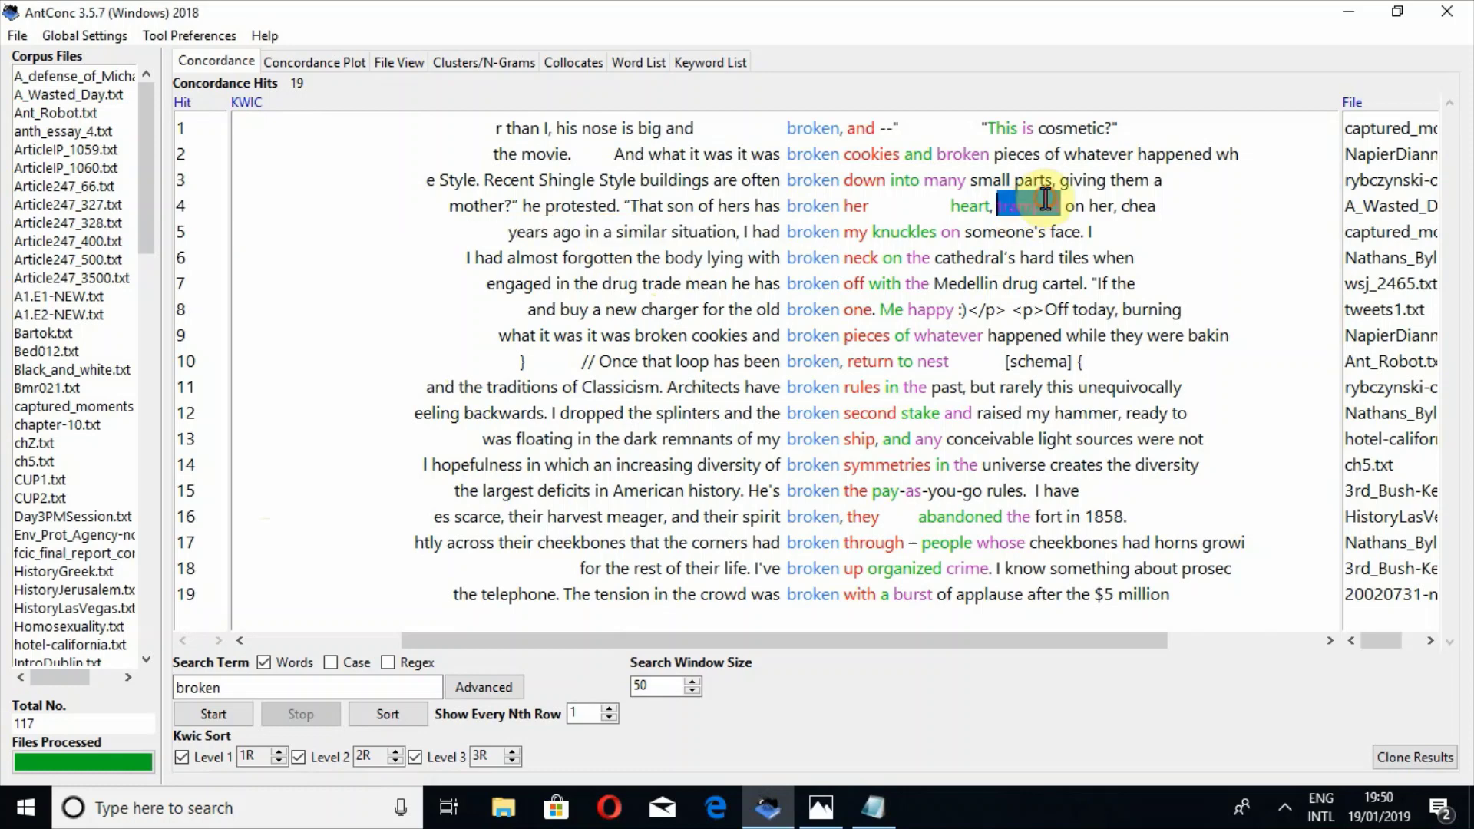
left_click(982, 305)
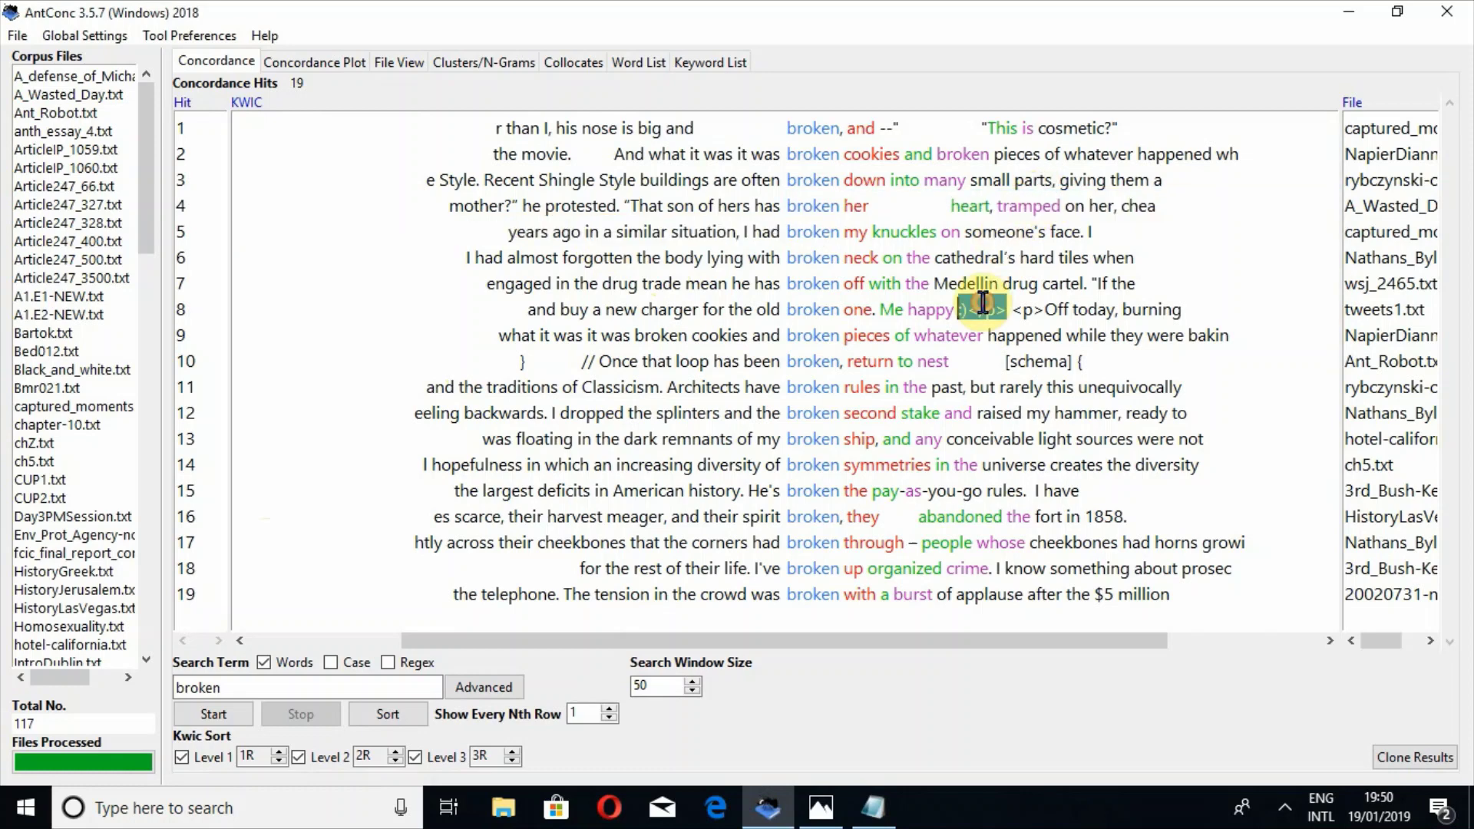
left_click(618, 262)
left_click(619, 263)
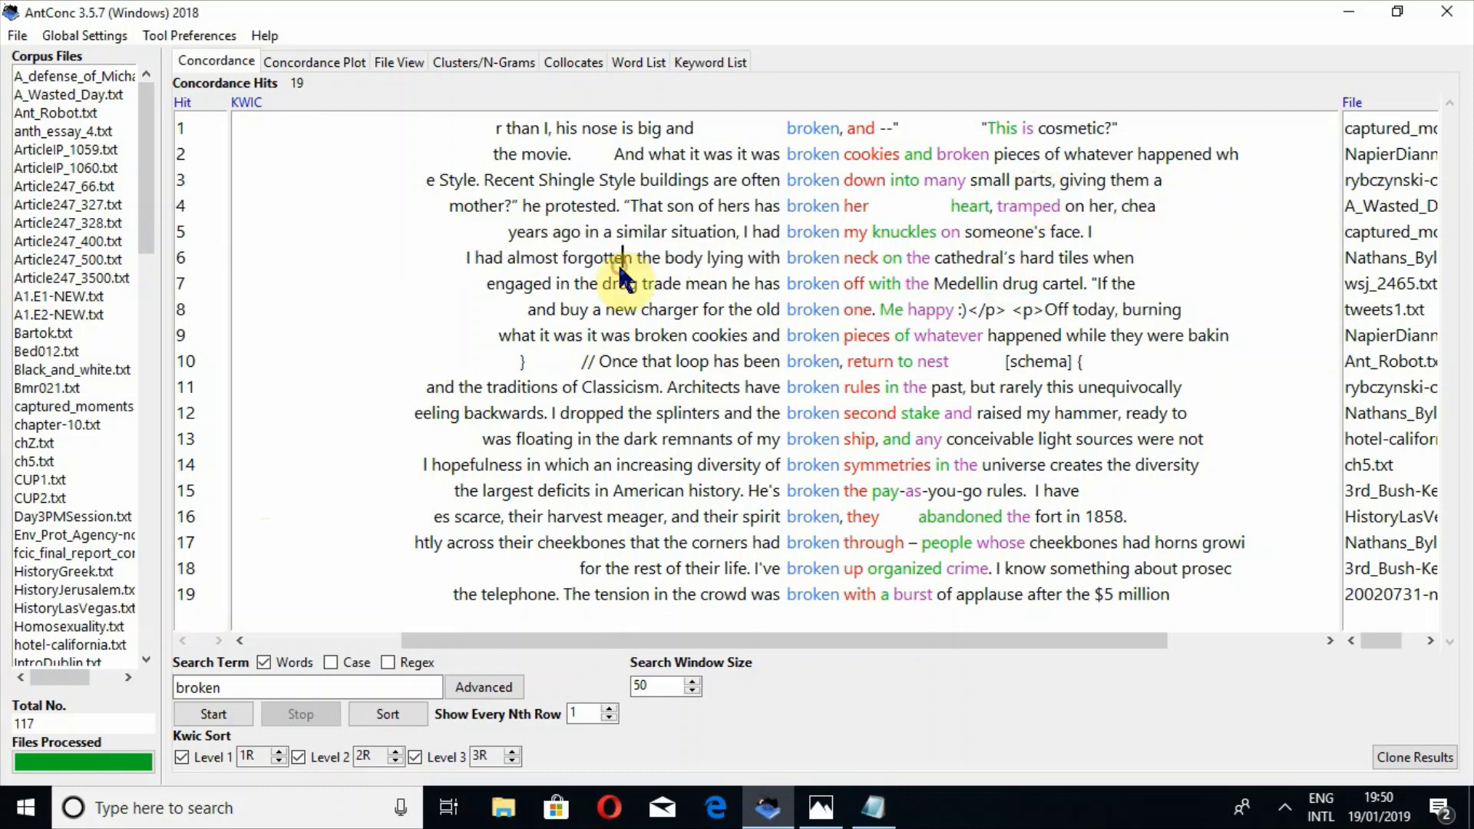
left_click(624, 388)
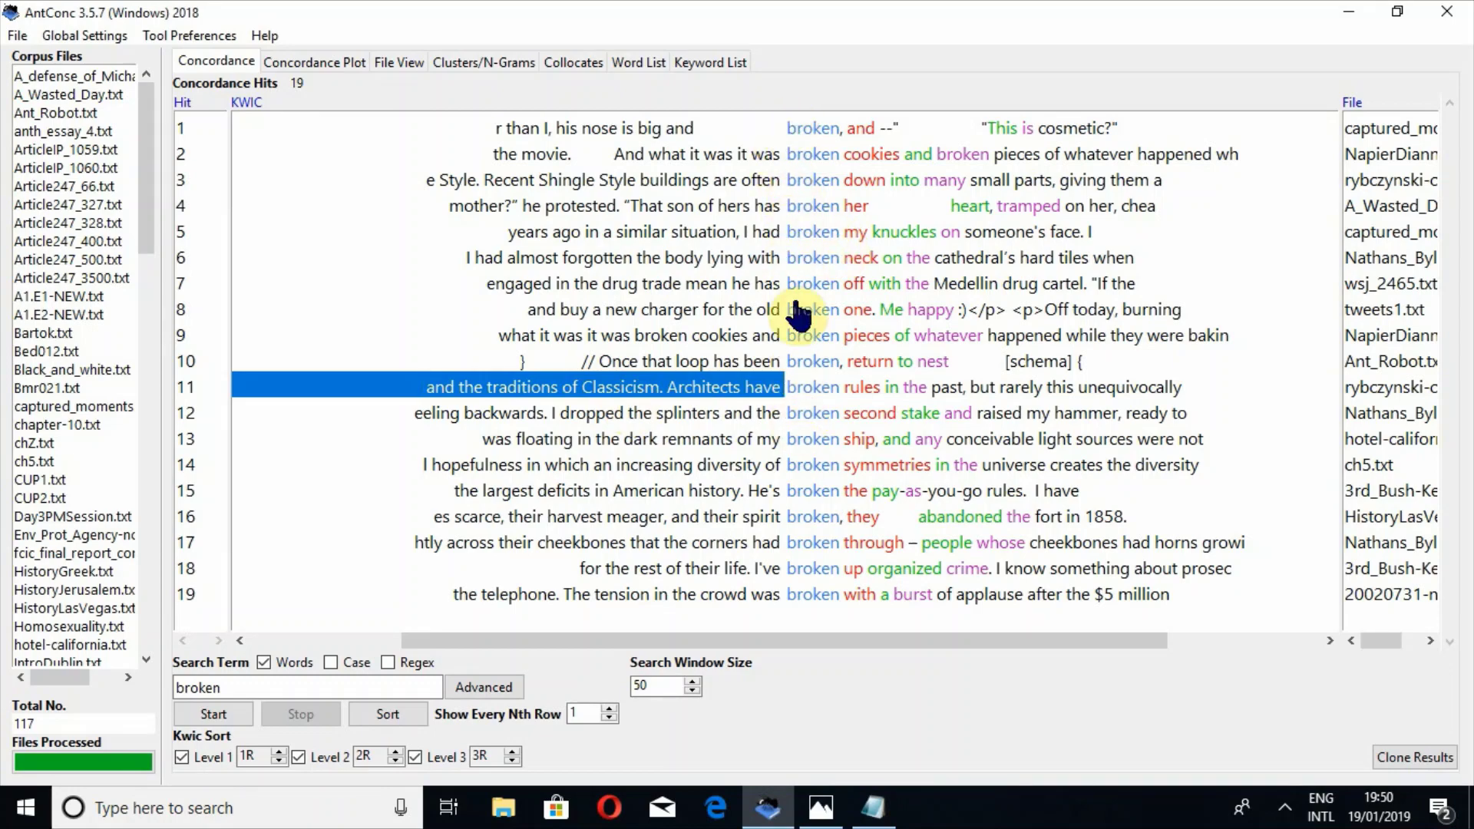
Step: View a hit in File View, return to the concordance, and select hit 9's whole row
left_click(799, 387)
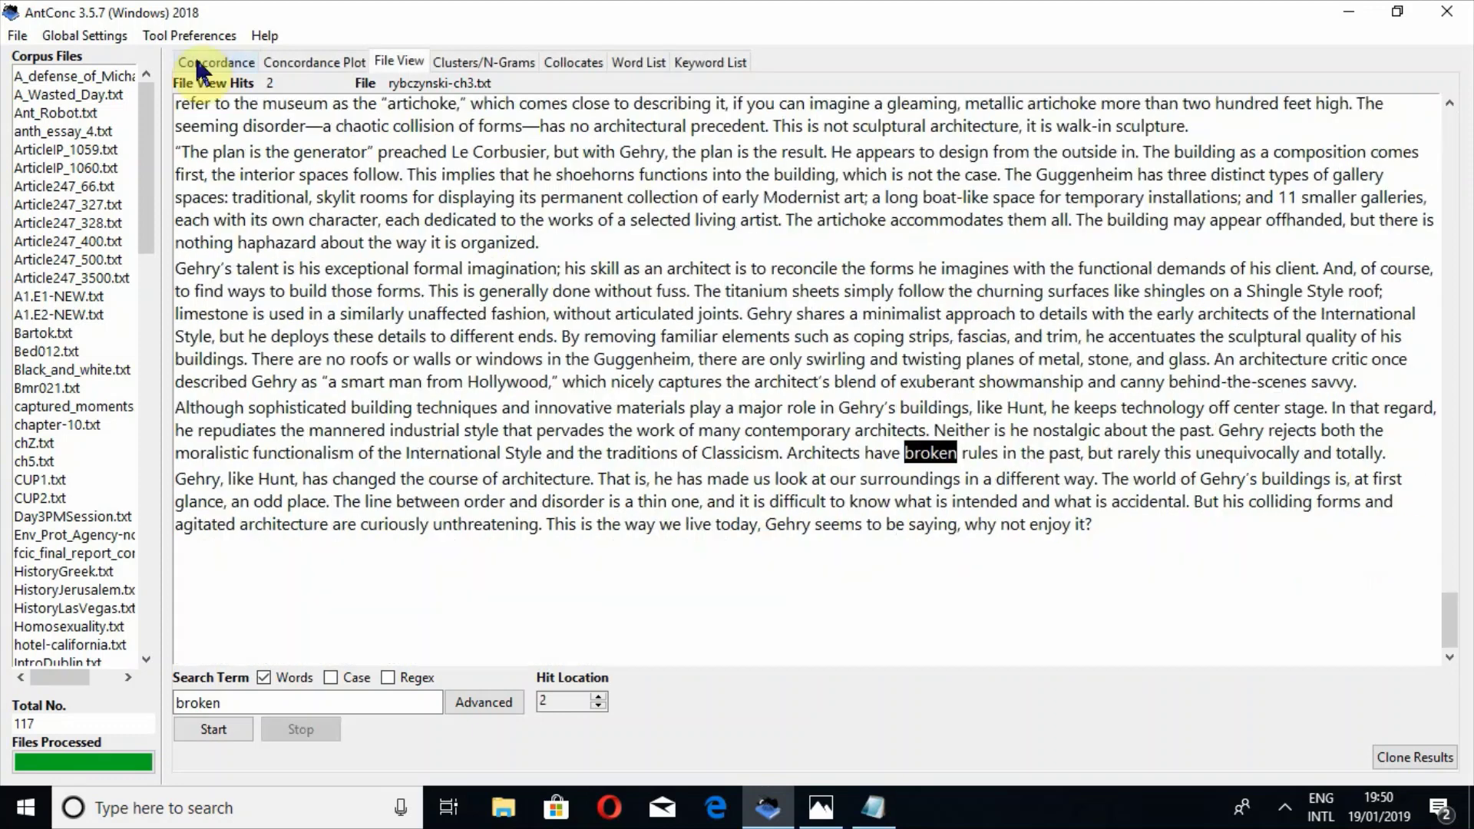
left_click(197, 58)
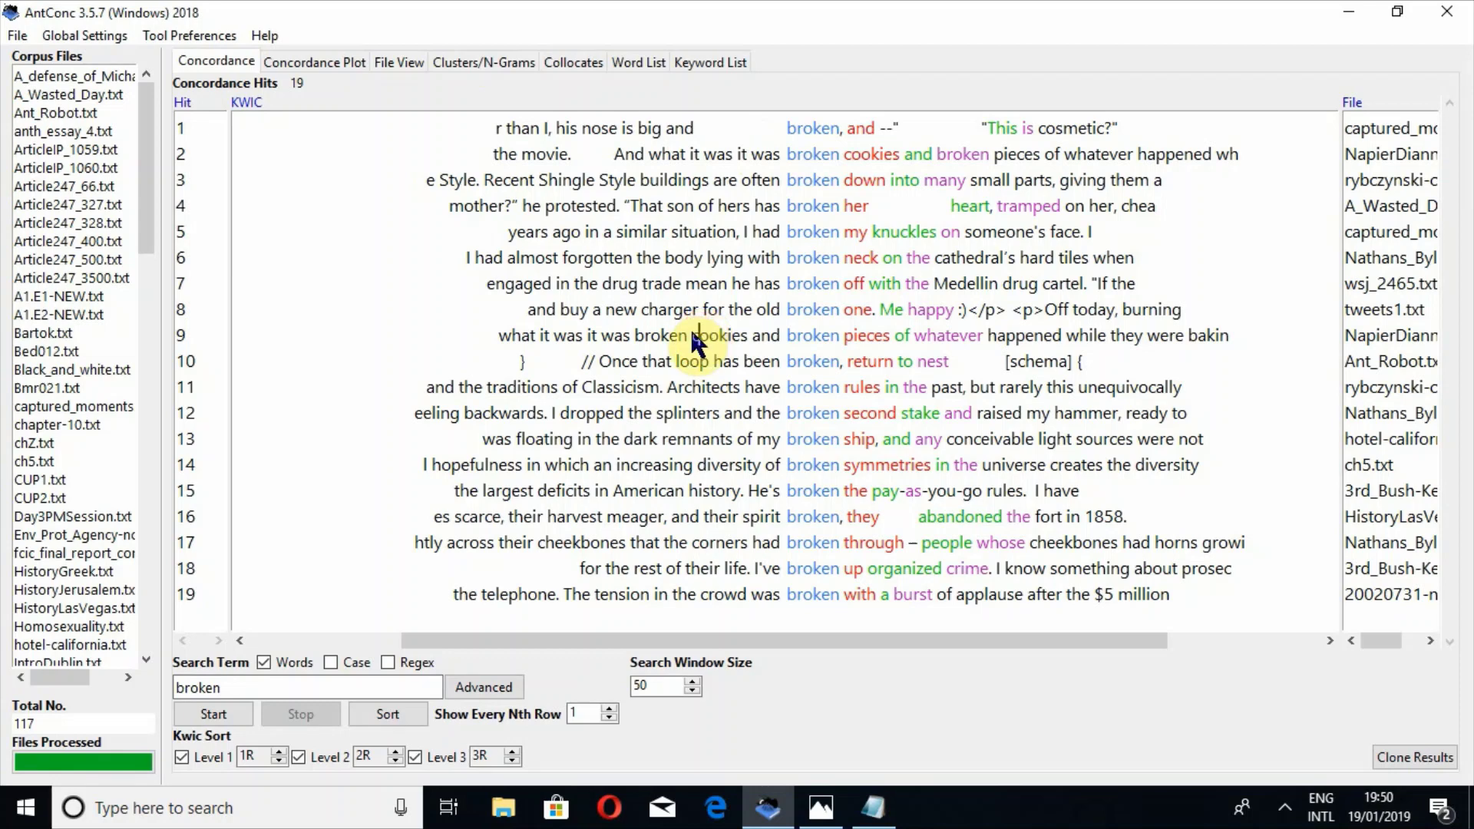
left_click(691, 334)
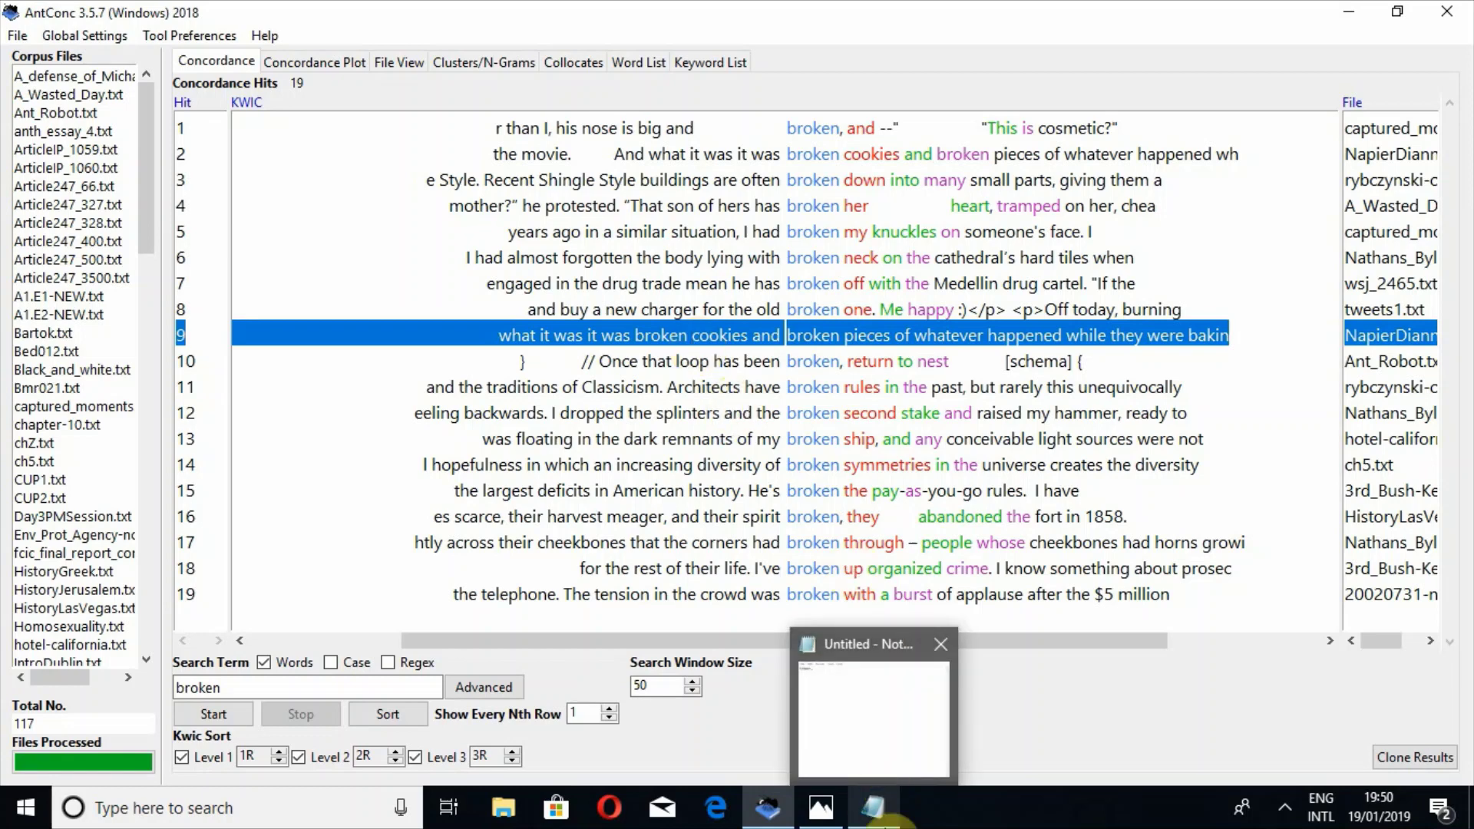
Step: Paste hit 9's row into the Notepad note below hammer and return to AntConc
left_click(873, 808)
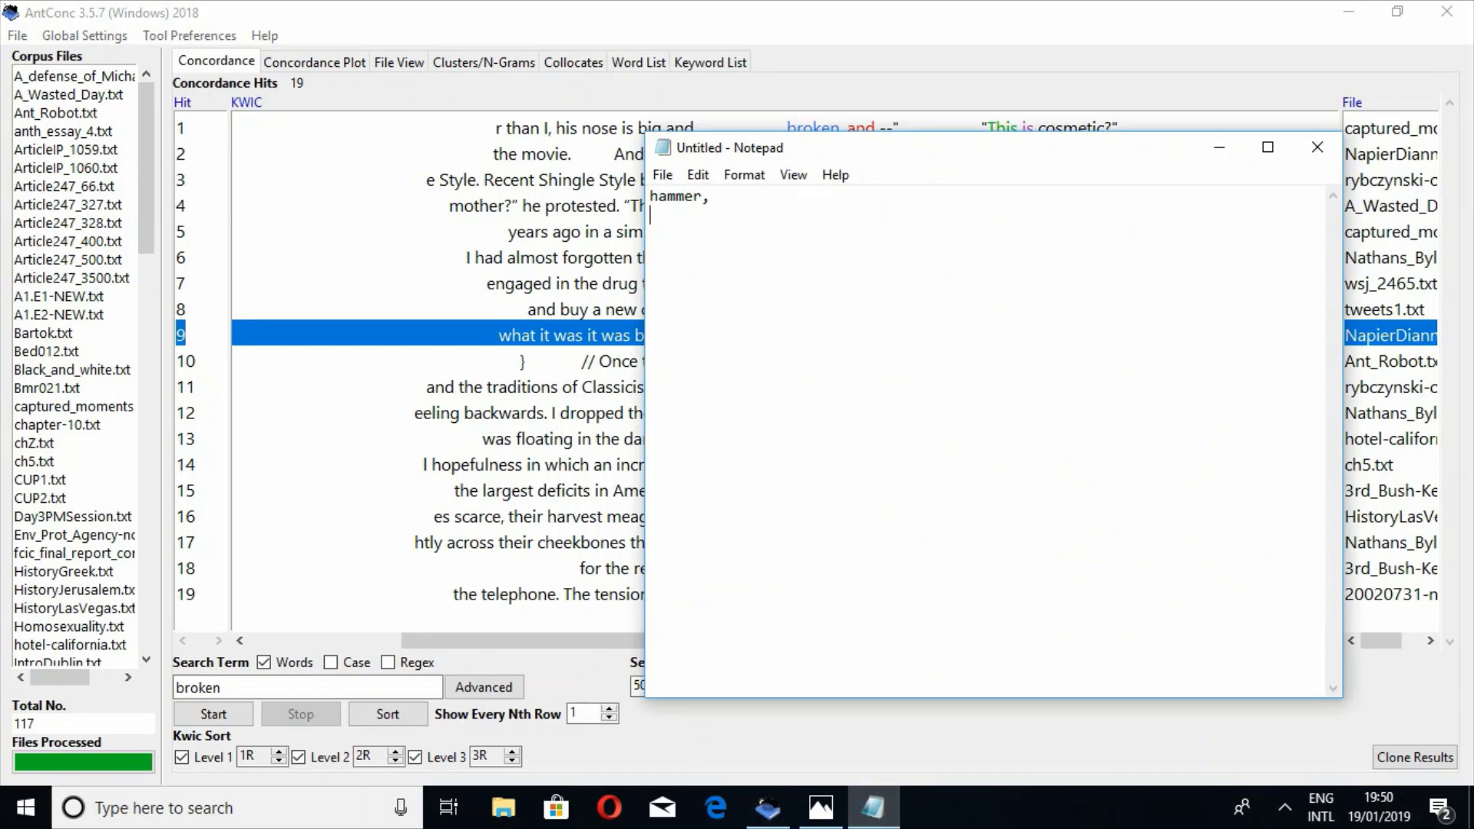
type("9\twhat it was it was broken cookies and broken pieces of whatever happened while they were bakin\tNapierDianne.txt")
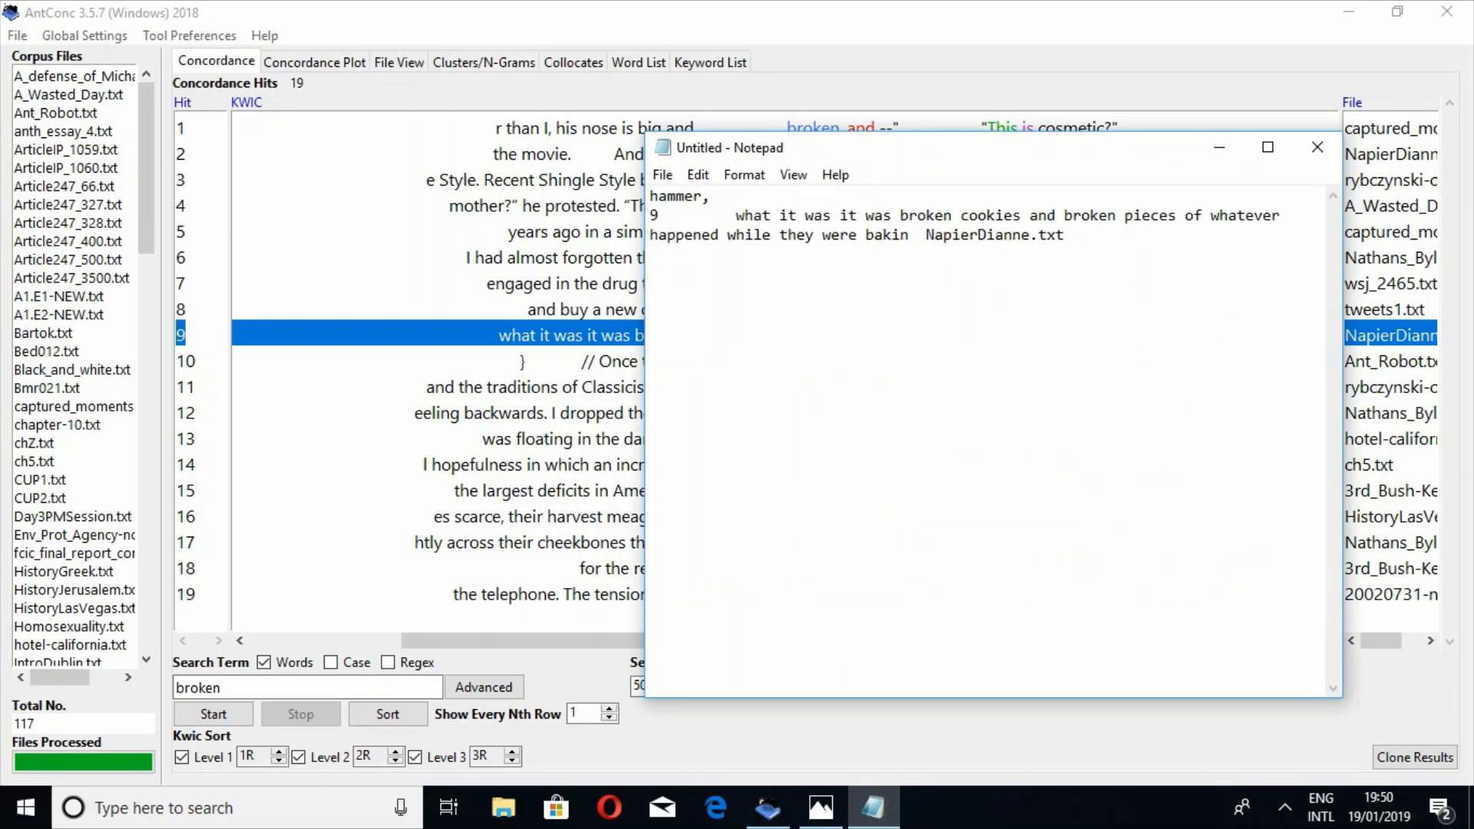
left_click(604, 402)
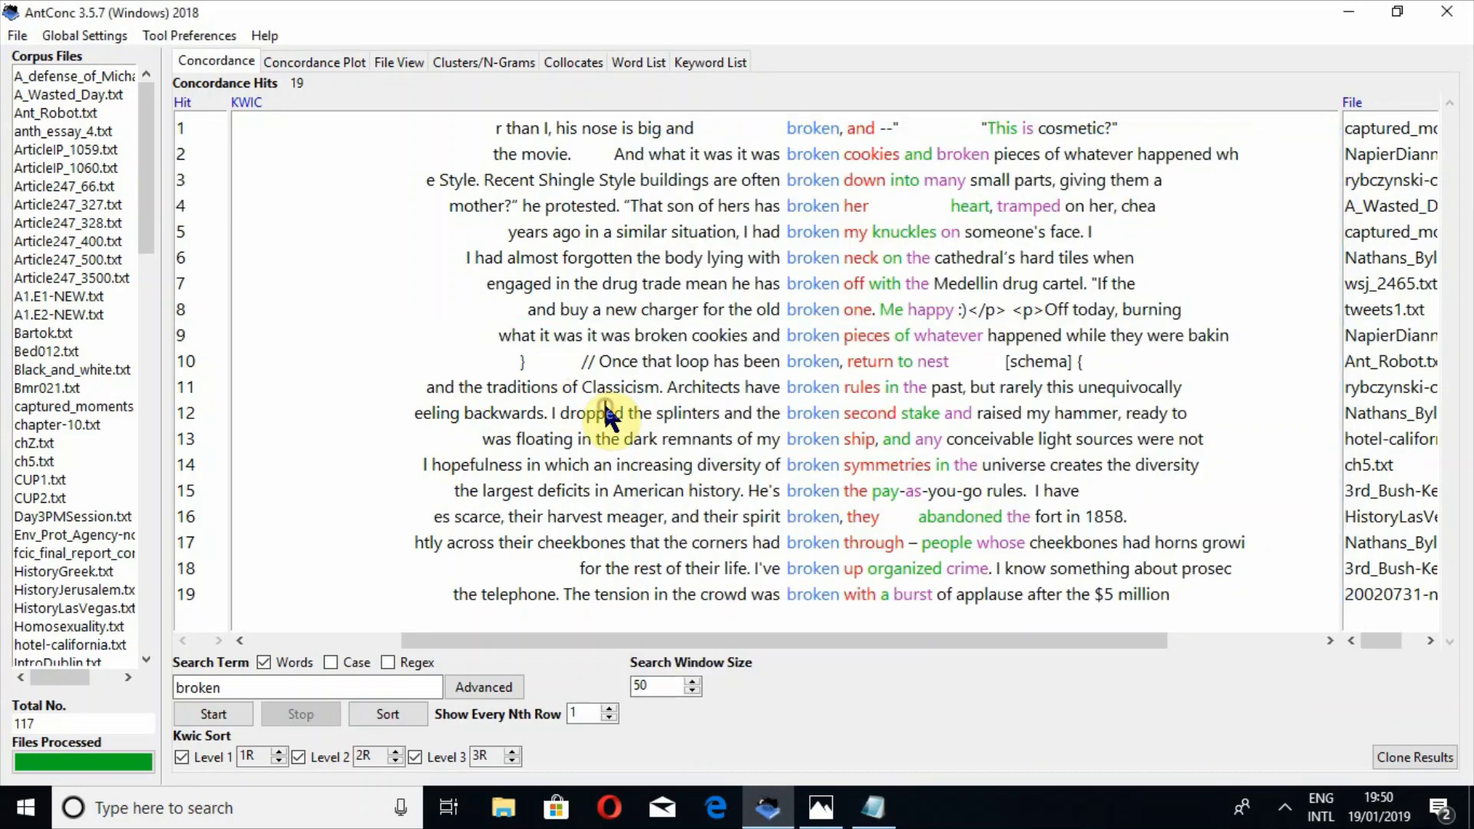
left_click(818, 810)
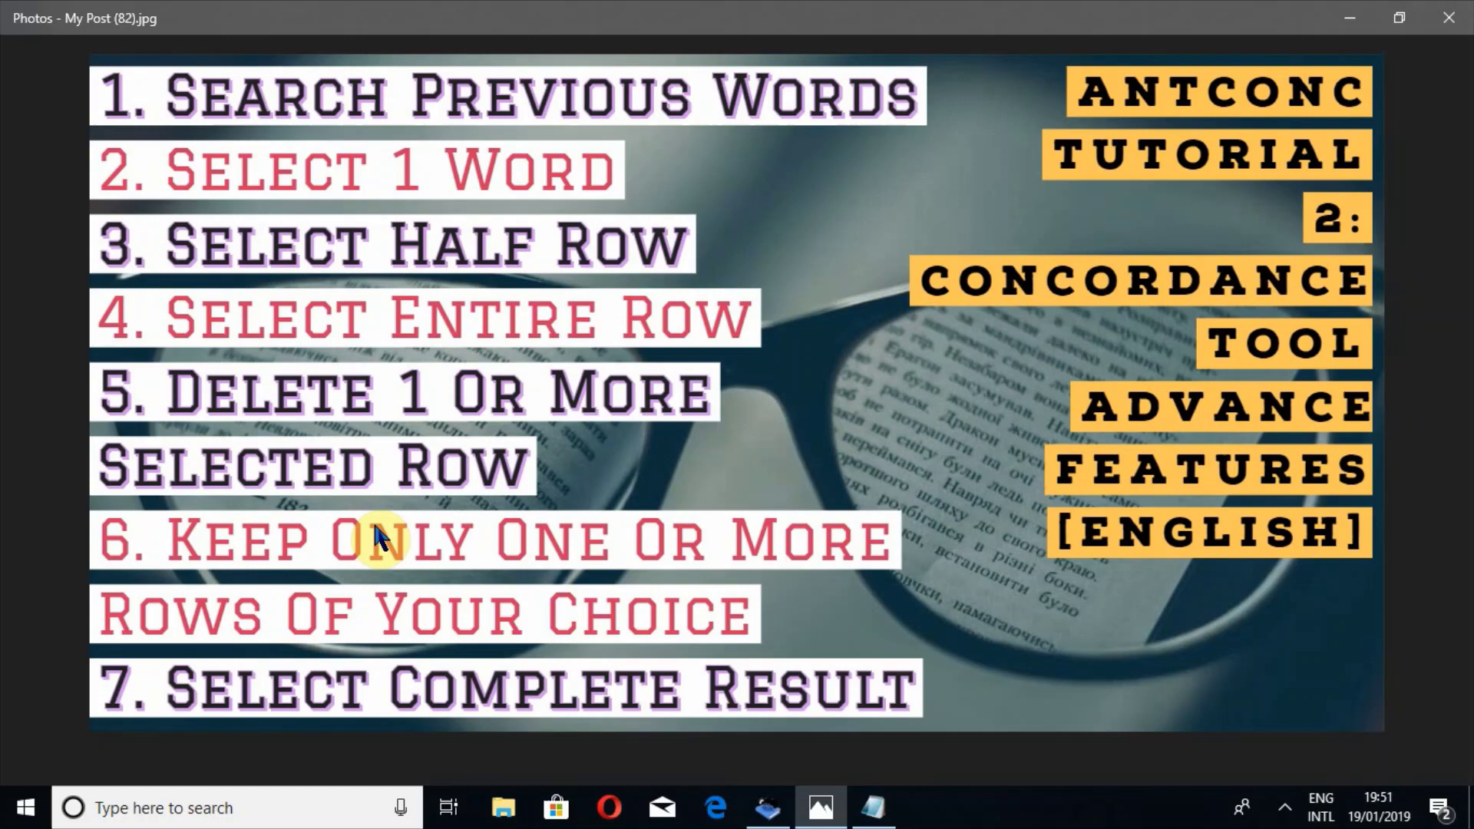
left_click(765, 807)
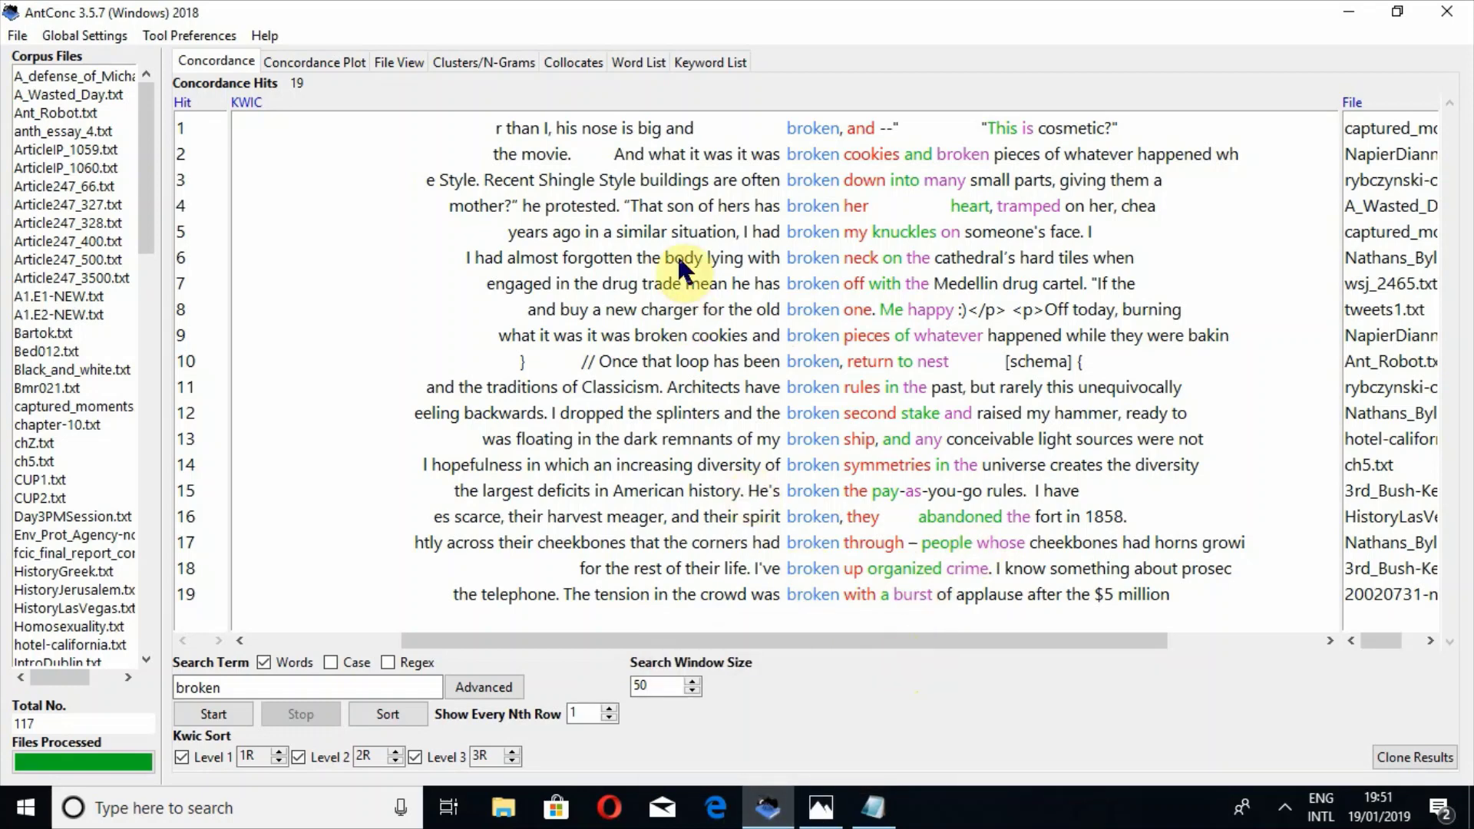
Step: Select whole rows of hits 4, 6, 9, 12, 15, 16 and 18 together
left_click(677, 181)
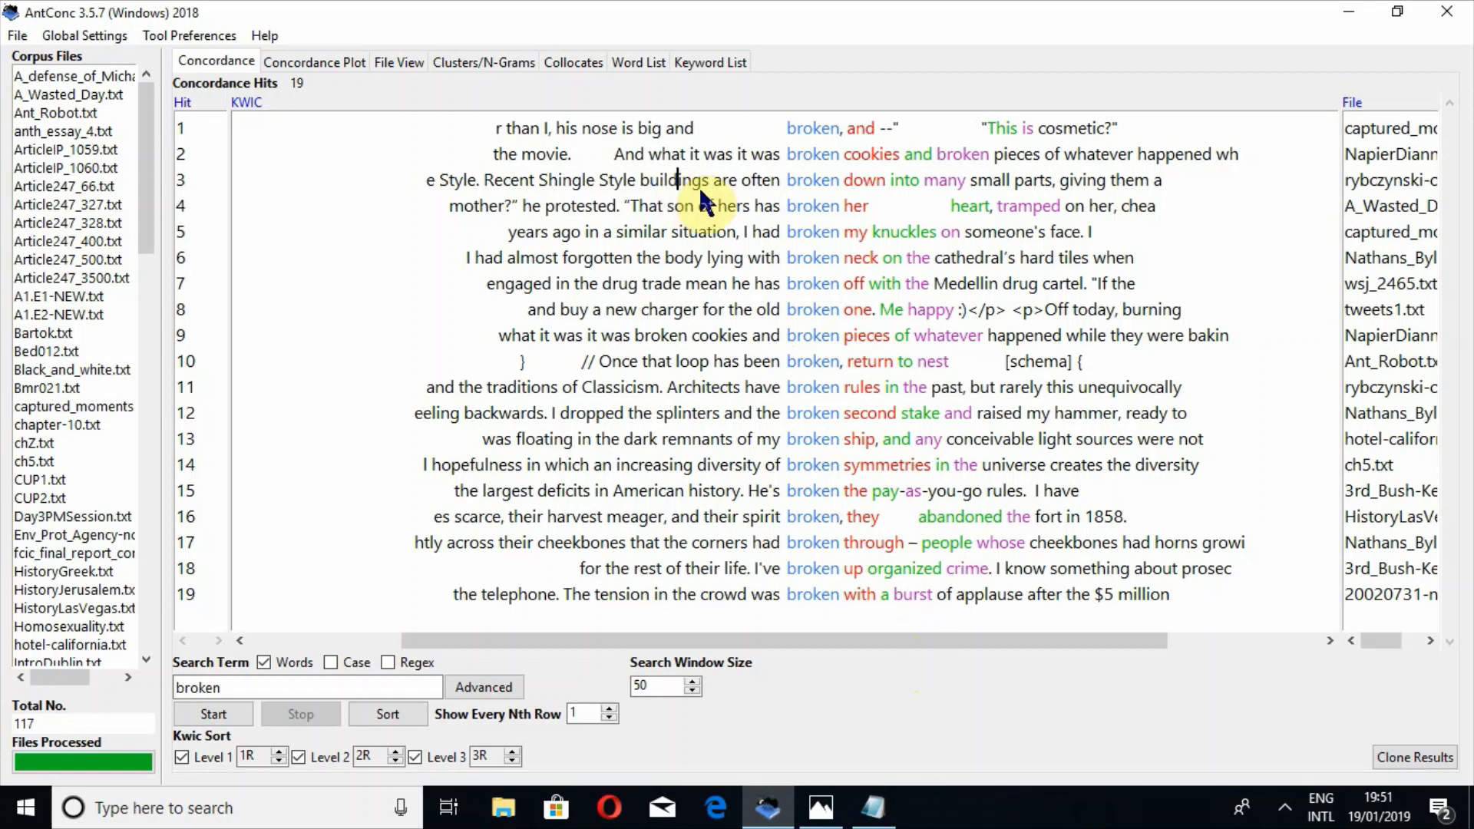
left_click(712, 193)
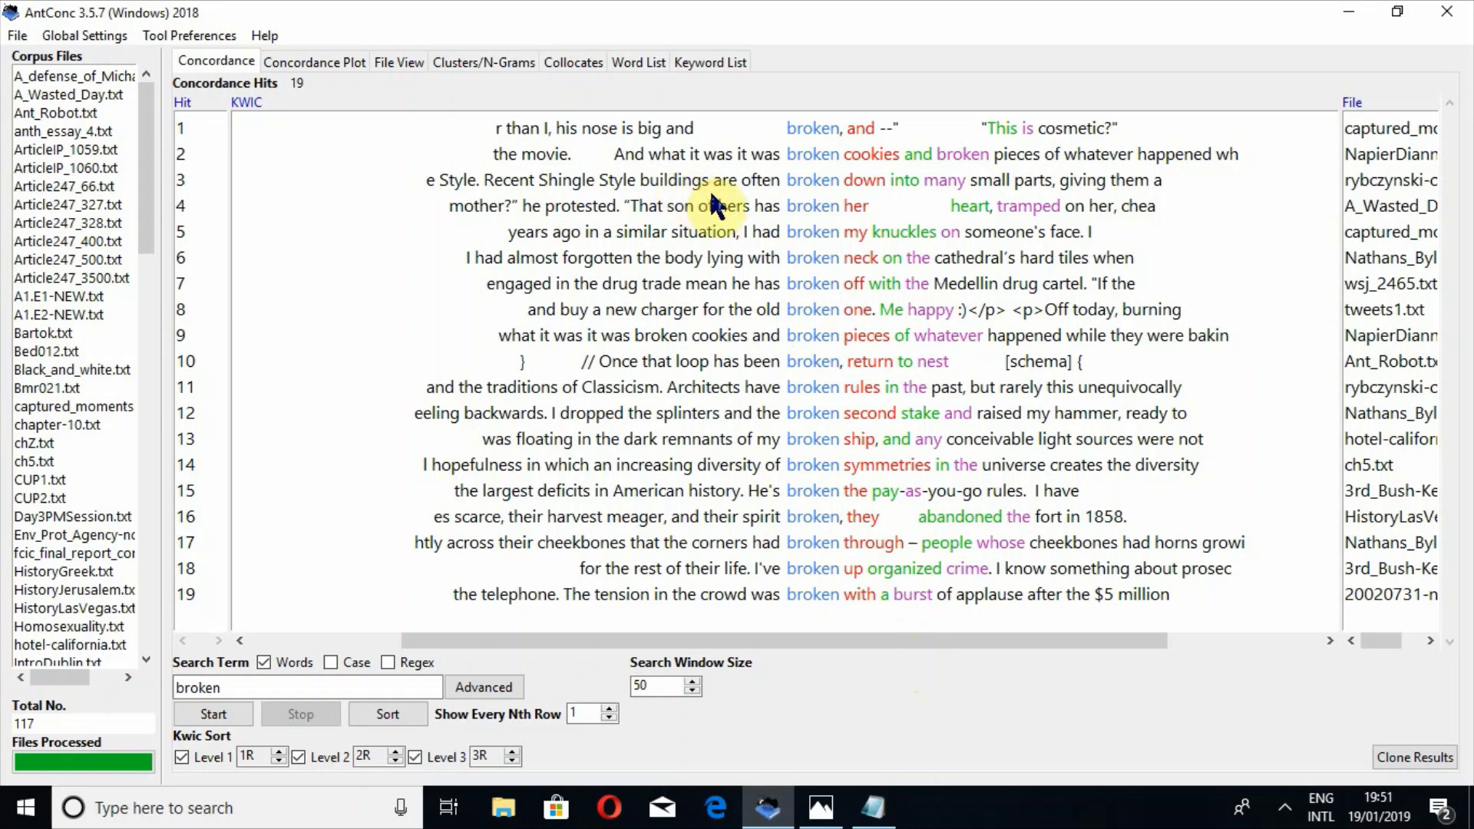
left_click(705, 203)
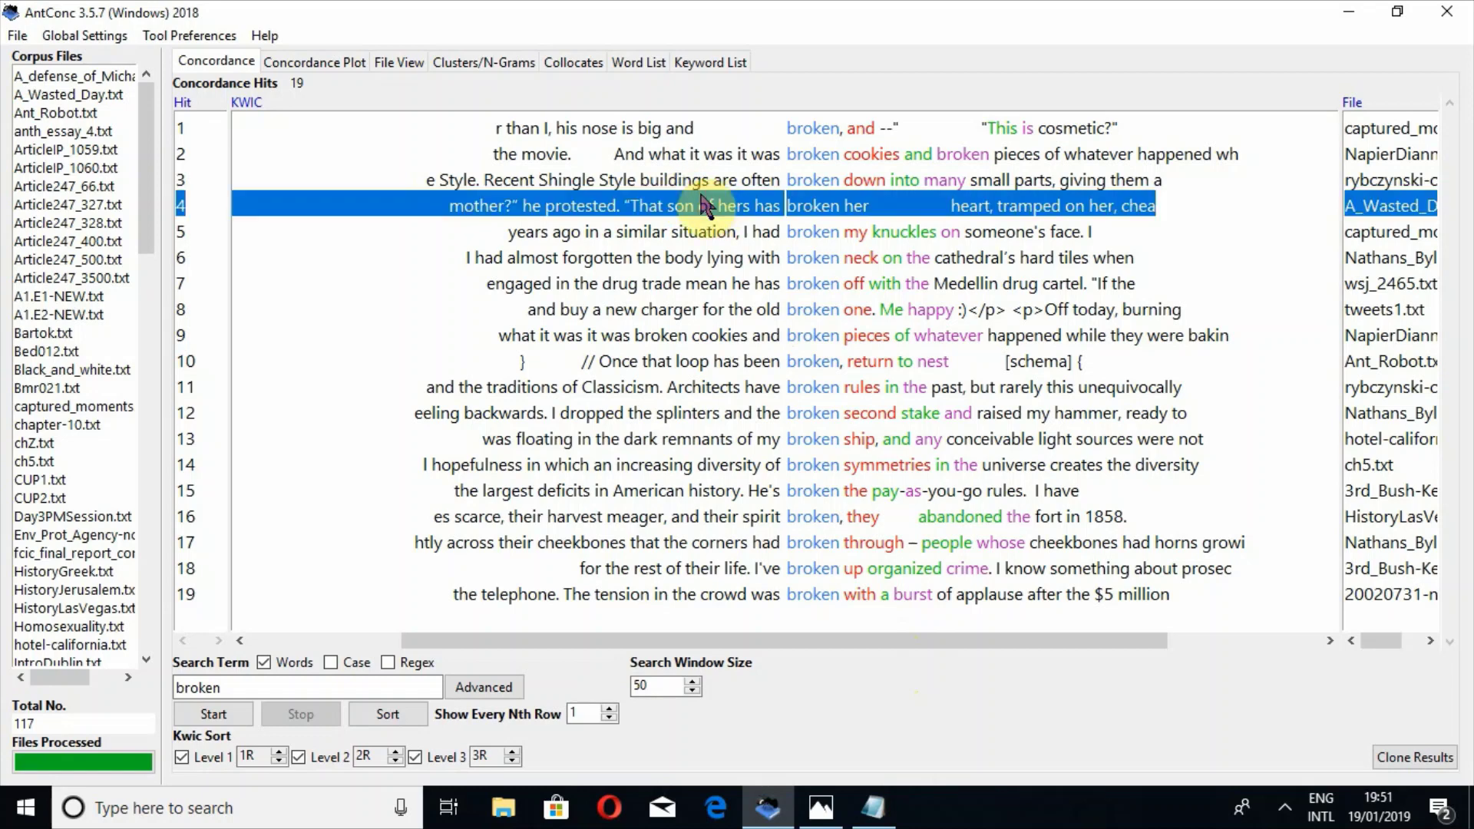
left_click(744, 259, "ctrl")
left_click(756, 336, "ctrl")
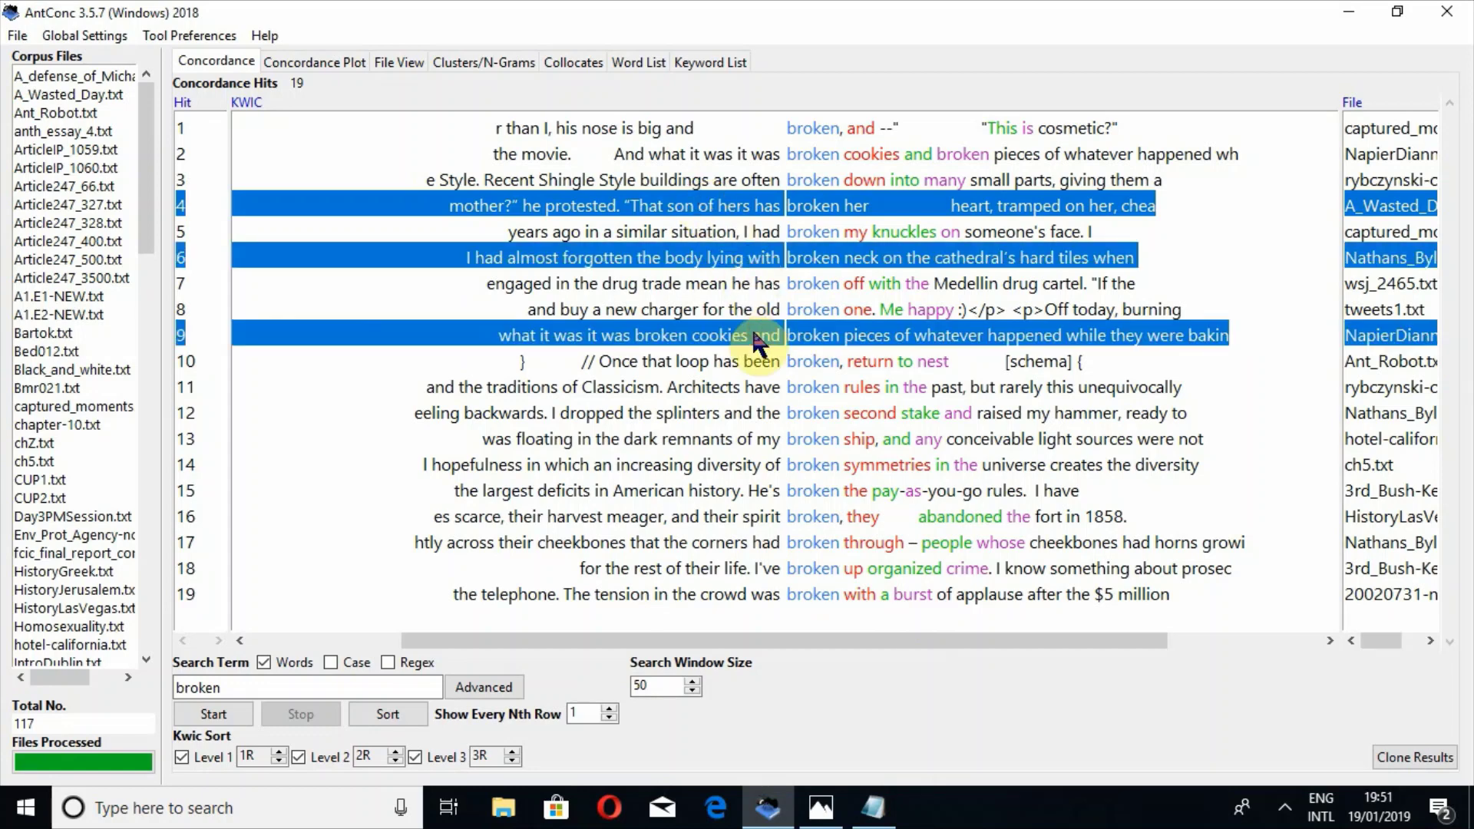
left_click(779, 411, "ctrl")
left_click(783, 487, "ctrl")
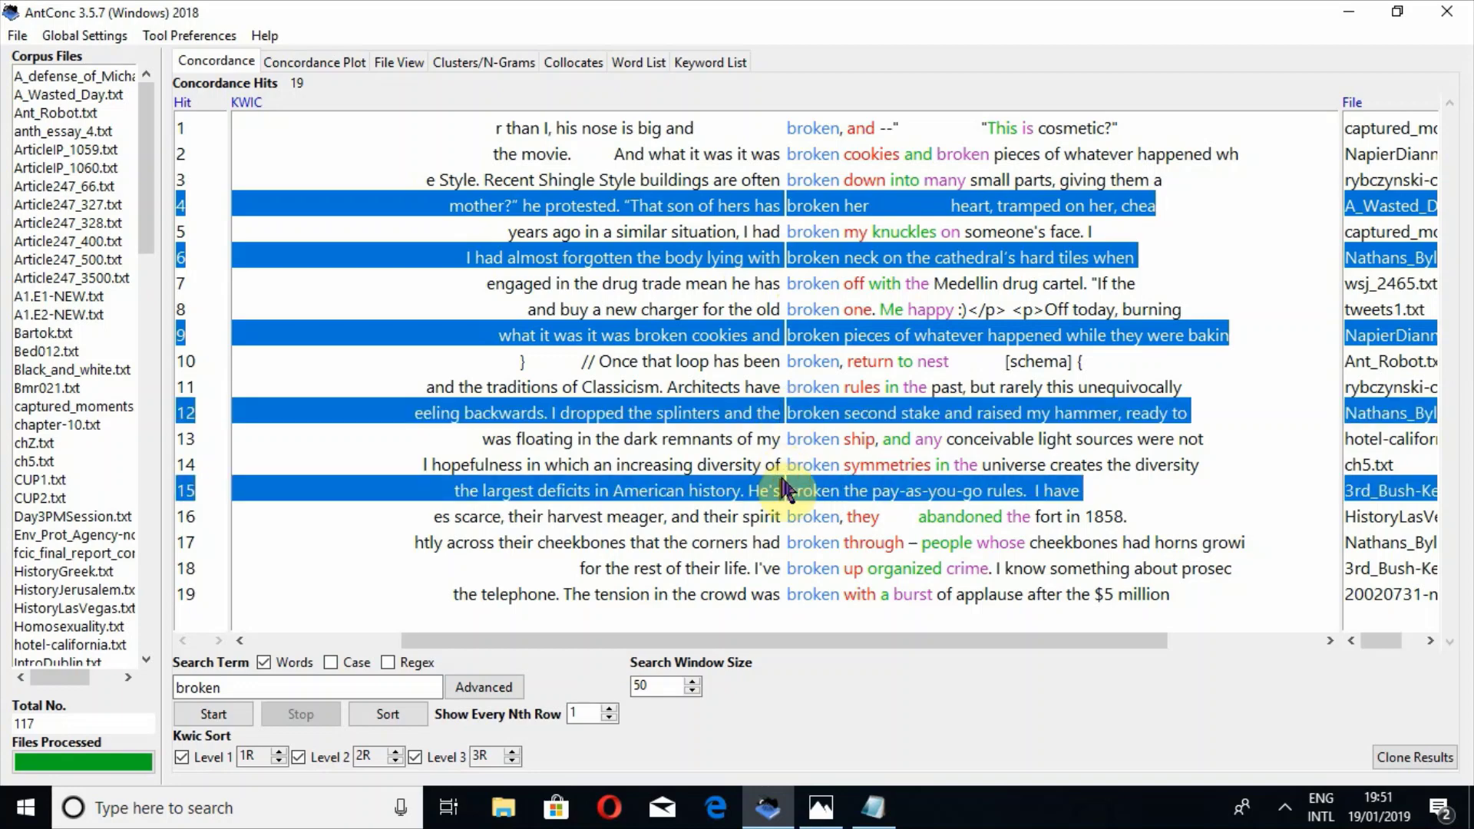
left_click(793, 521)
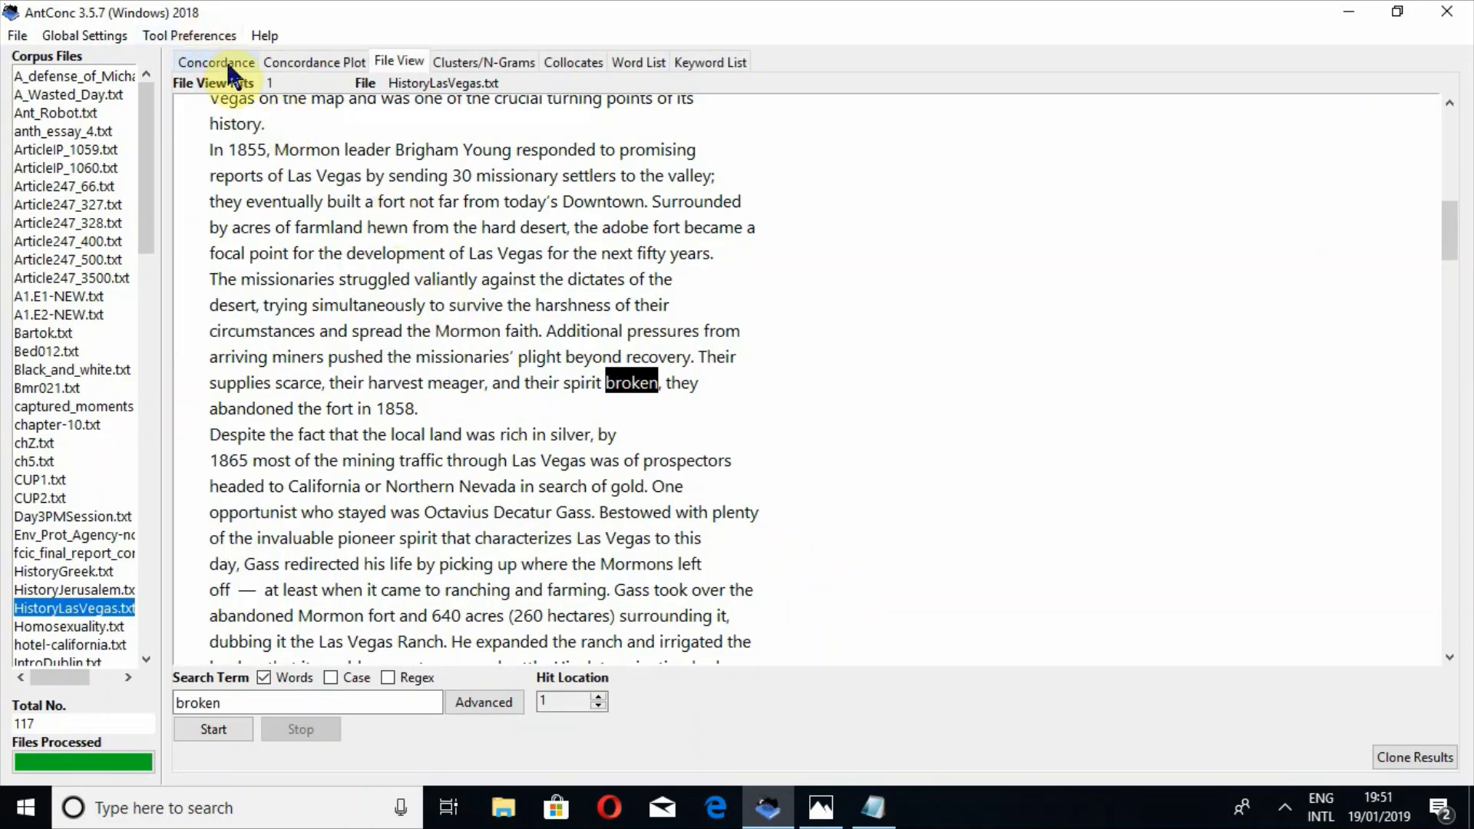
left_click(219, 62)
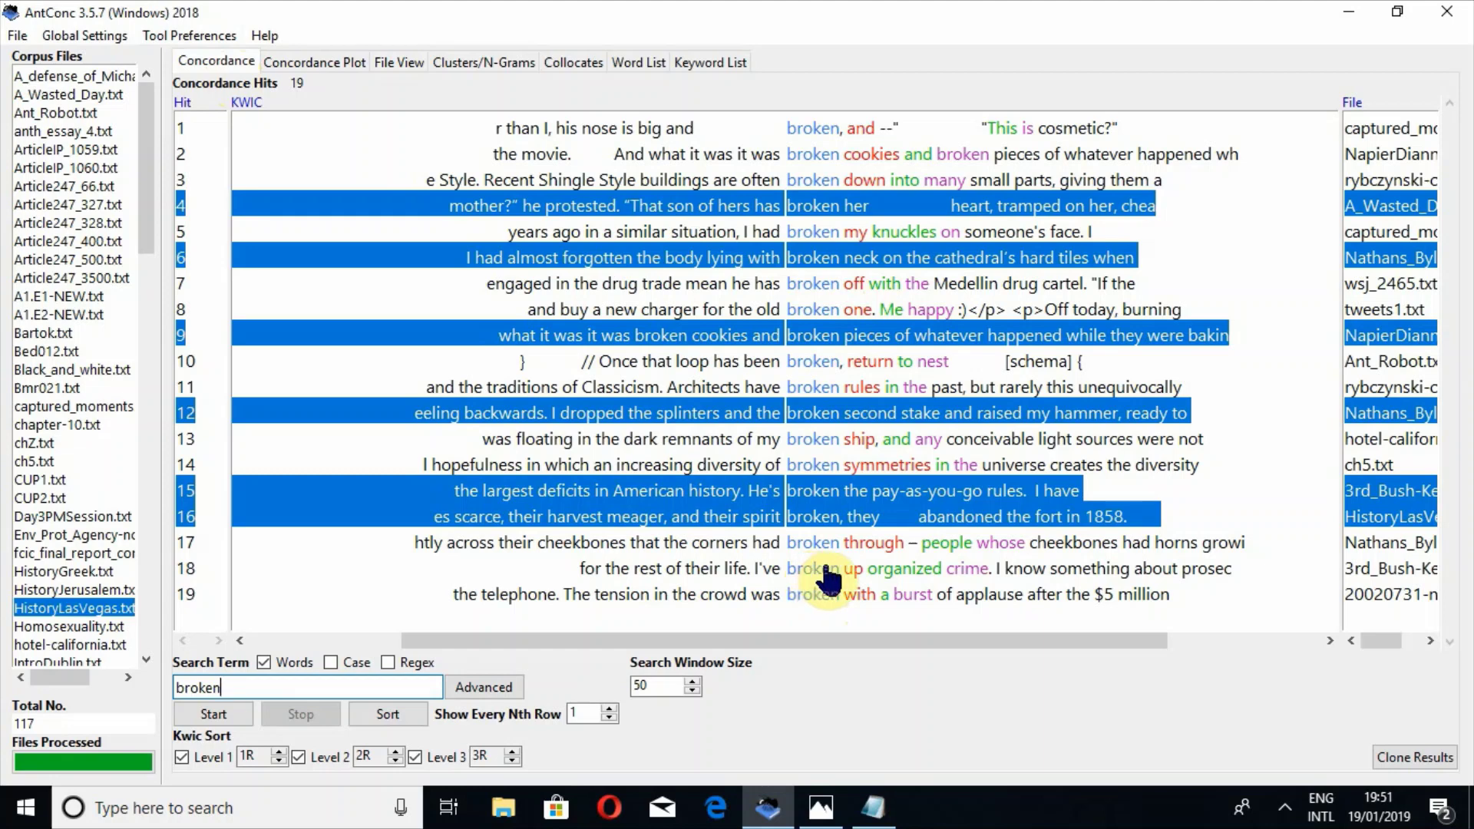
left_click(644, 572, "ctrl")
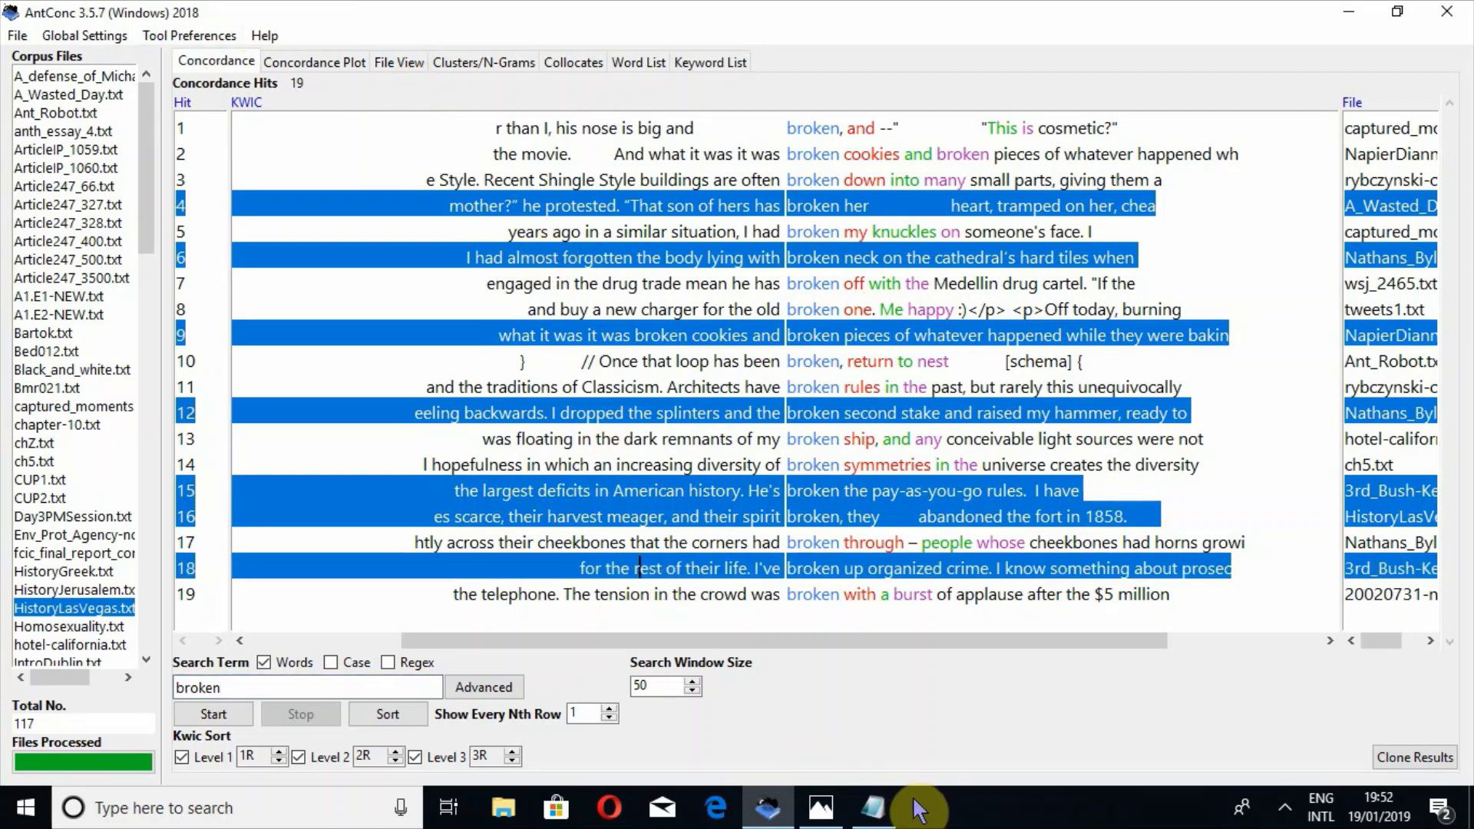
Step: Paste the seven copied concordance lines into Notepad, then minimize it
left_click(871, 820)
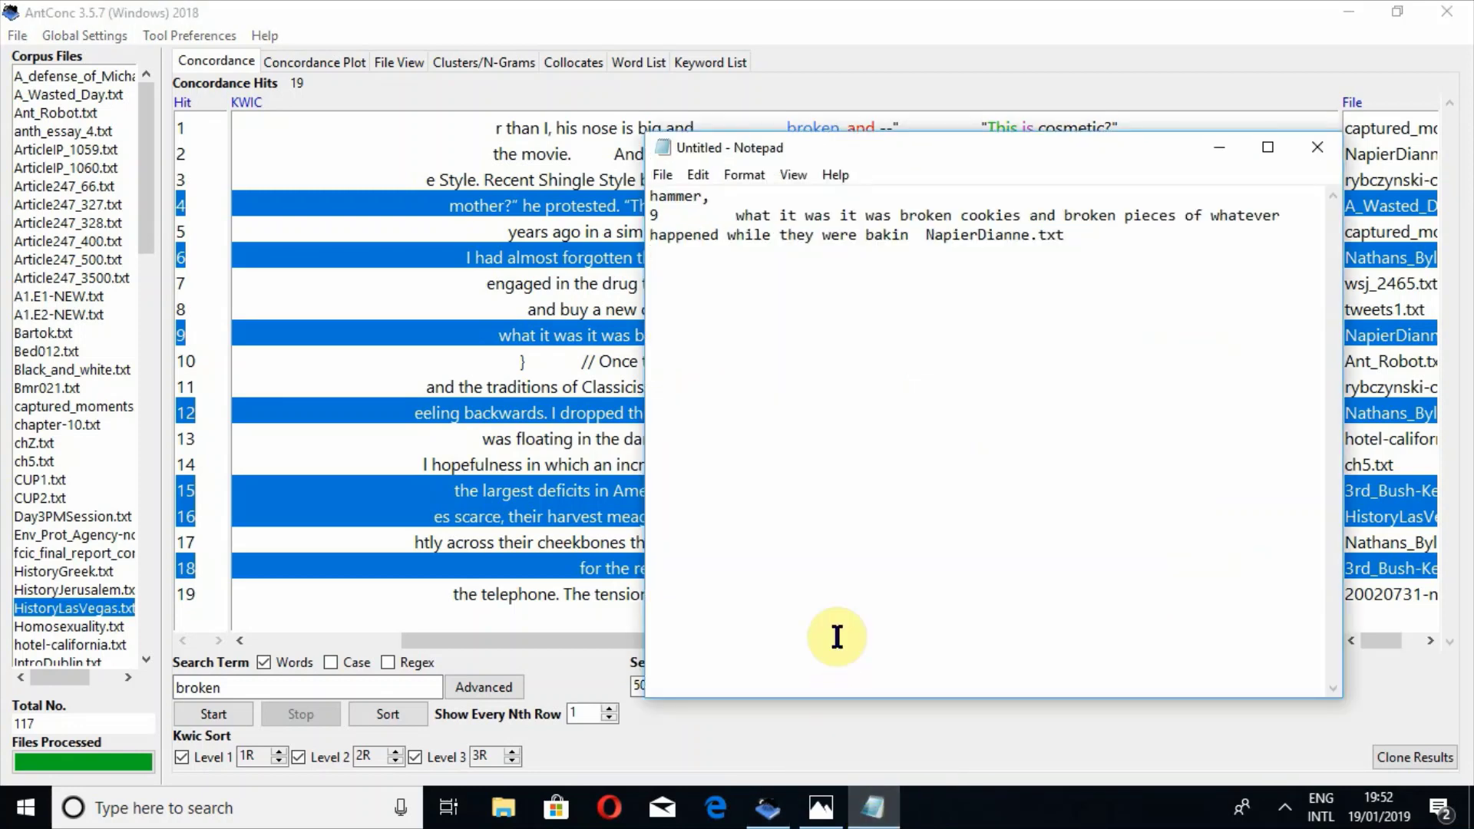
type("4\tmother?\" he protested. \"That son of hers has broken her  heart, tramped on her, chea\tA_Wasted_Day.txt 6\tI had almost forgotten the body lying with broken neck on the cathedral’s hard tiles when\tNathans_Bylichka.txt 9\twhat it was it was broken cookies and broken pieces of whatever happened while they were bakin\tNapierDianne.txt 12\teeling backwards. I dropped the splinters and the broken second stake and raised my hammer, ready to\tNathans_Bylichka.txt 15\tthe largest deficits in American history. He's broken the pay-as- you-go rules.  I have\t3rd_Bush-Kerry.txt 16\tes scarce, their harvest meager, and their spirit broken, they  abandoned the fort in 1858.\tHistoryLasVegas.txt 18\tfor the rest of their life. I've broken up organized crime. I know something about prosec\t3rd_Bush-Kerry.txt")
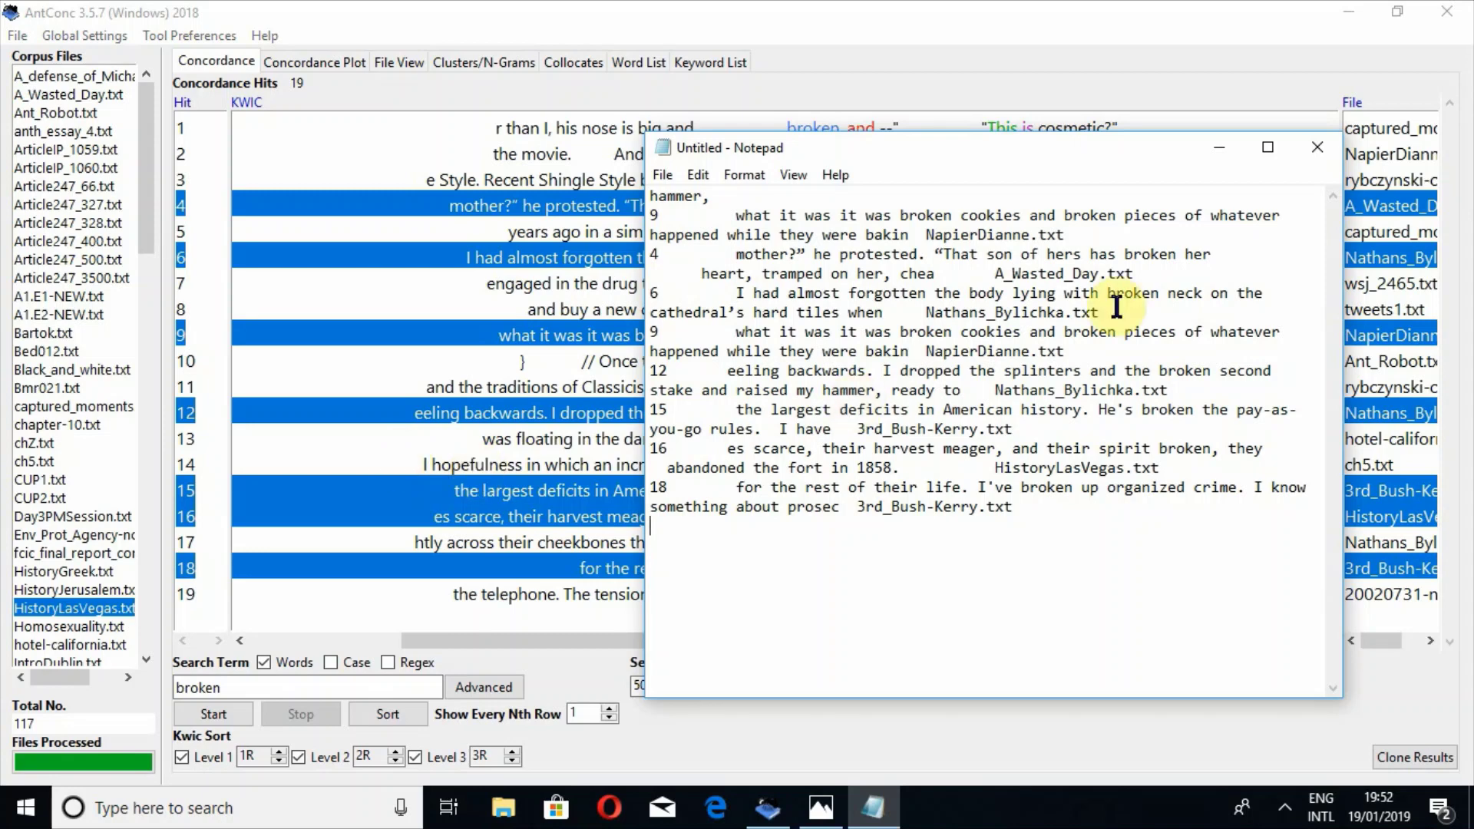
left_click(1219, 150)
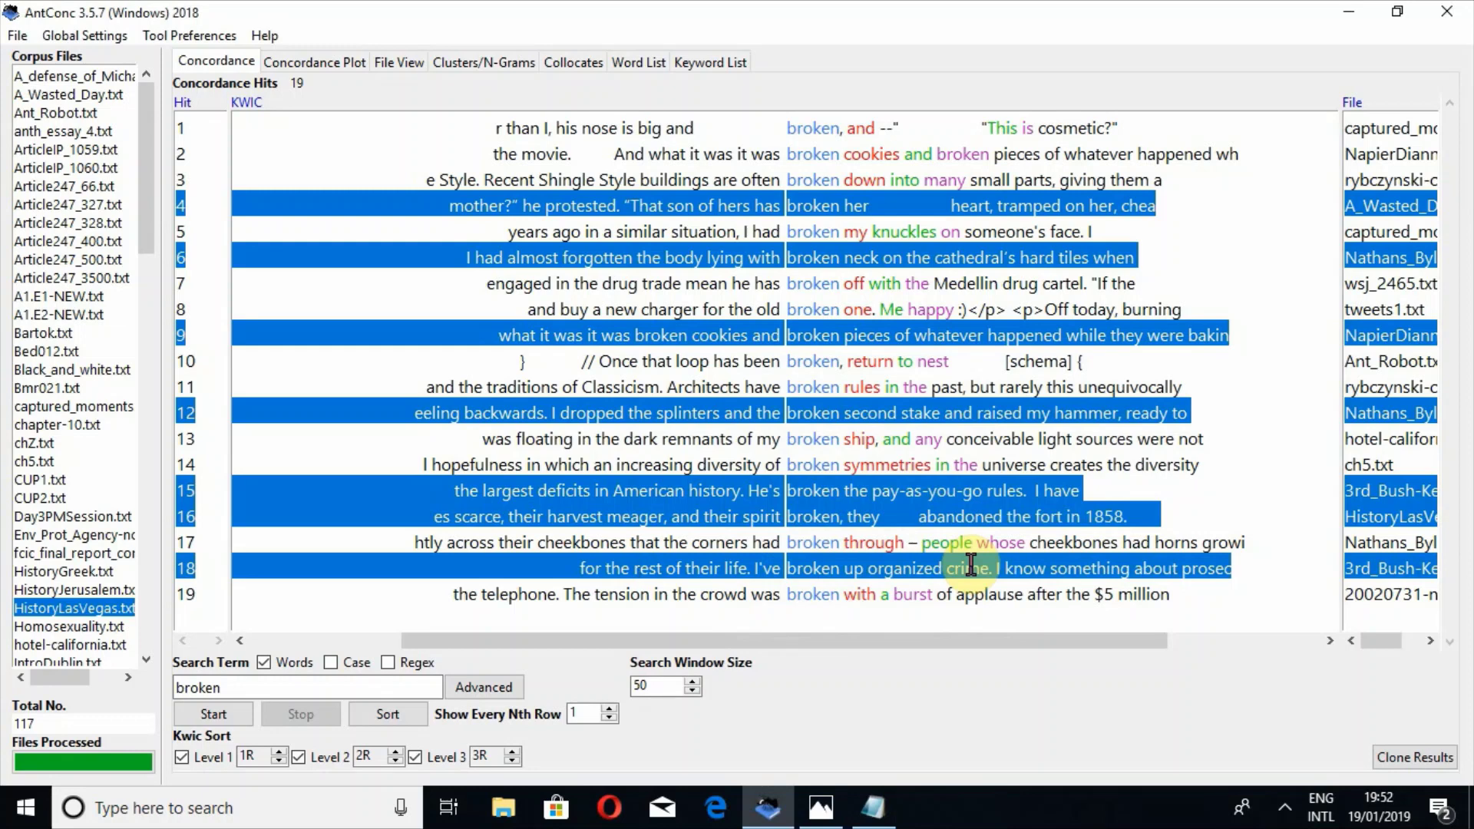
Step: Delete the seven selected rows, leaving 12 hits for broken
key("Delete")
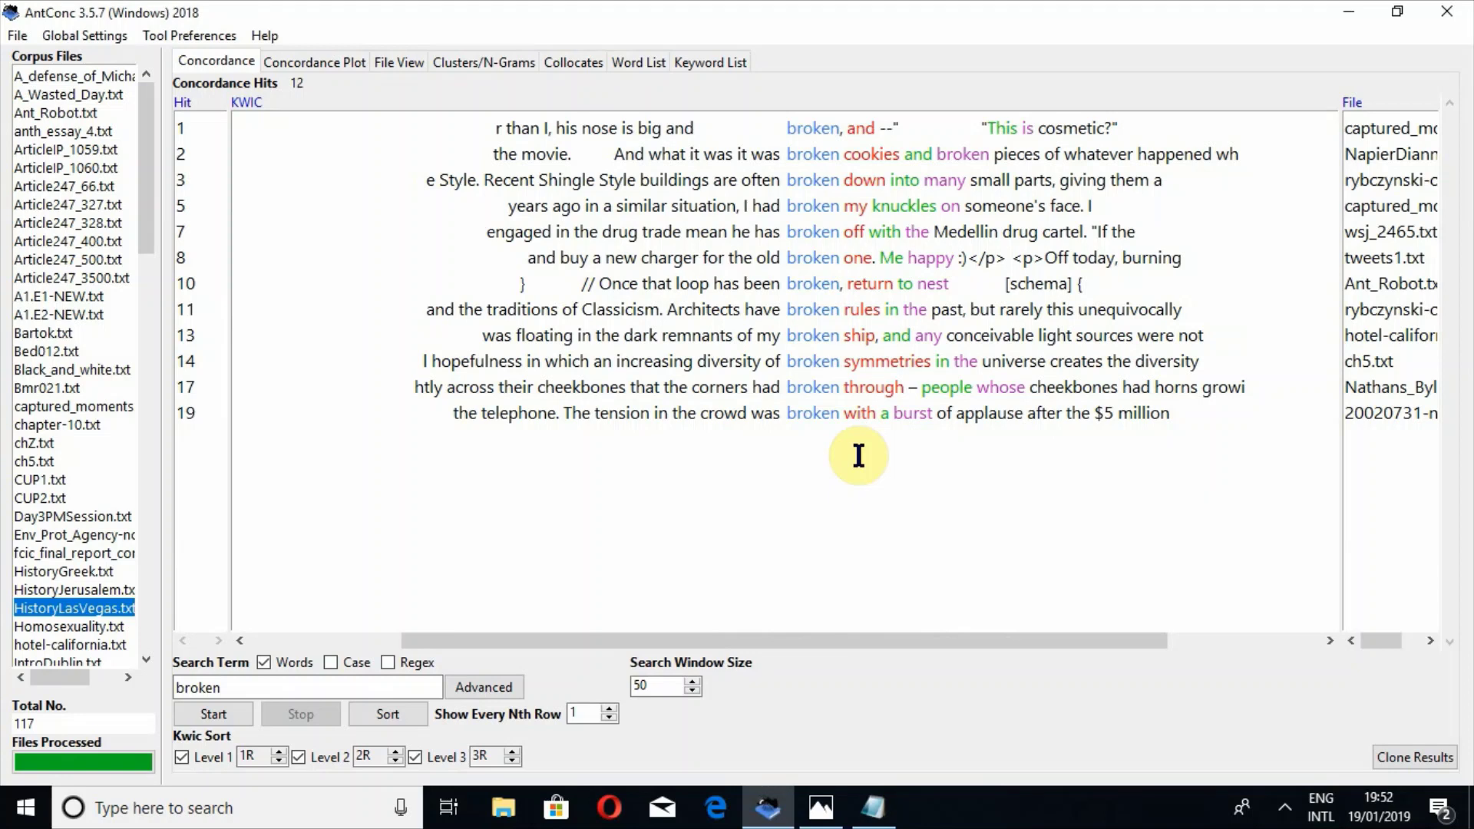
left_click(752, 284)
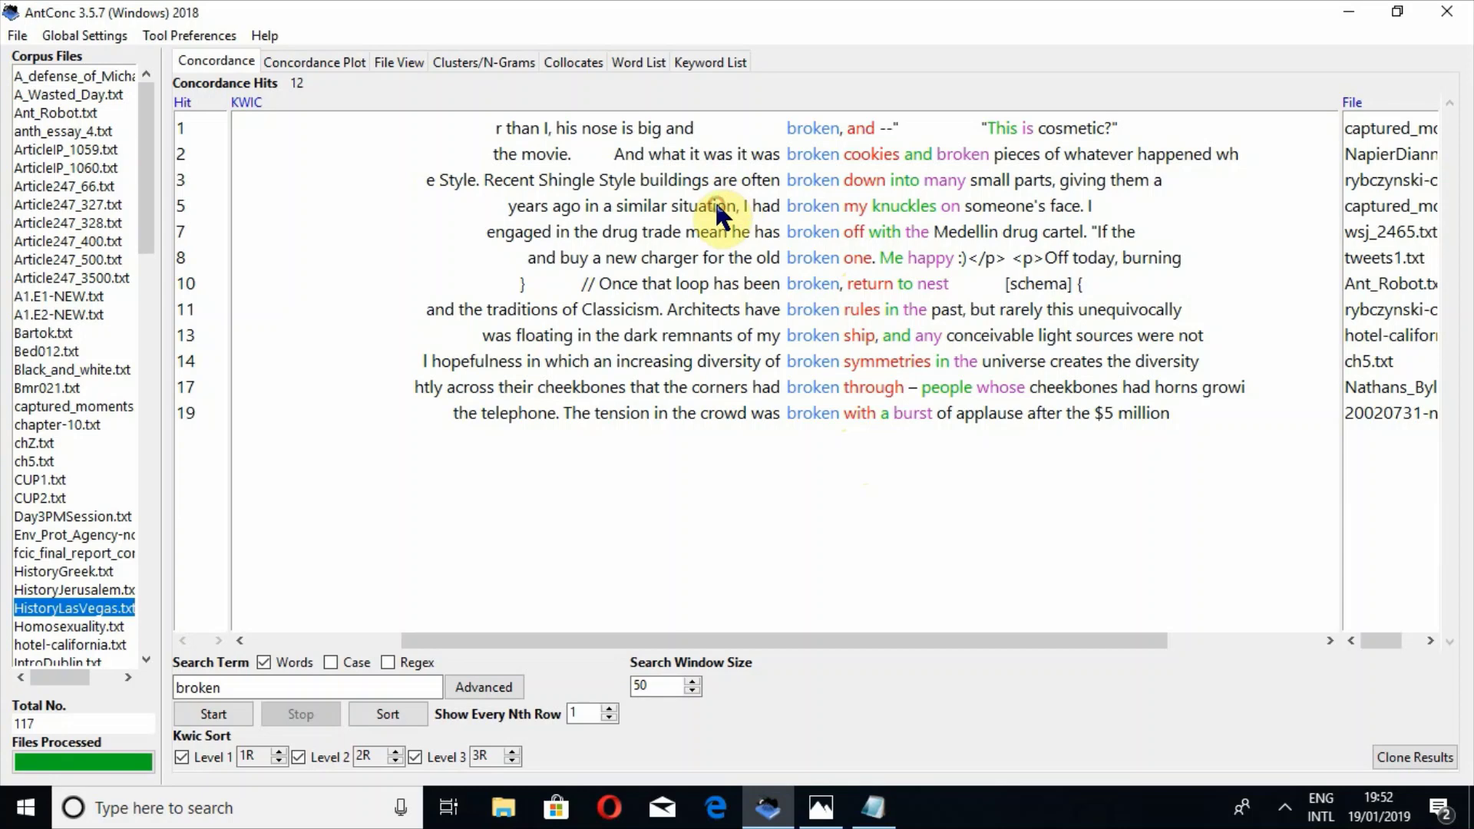
Step: Keep only hit 10, the Ant_Robot.txt line '// Once that loop has been broken, return to nest'
key("ctrl+a")
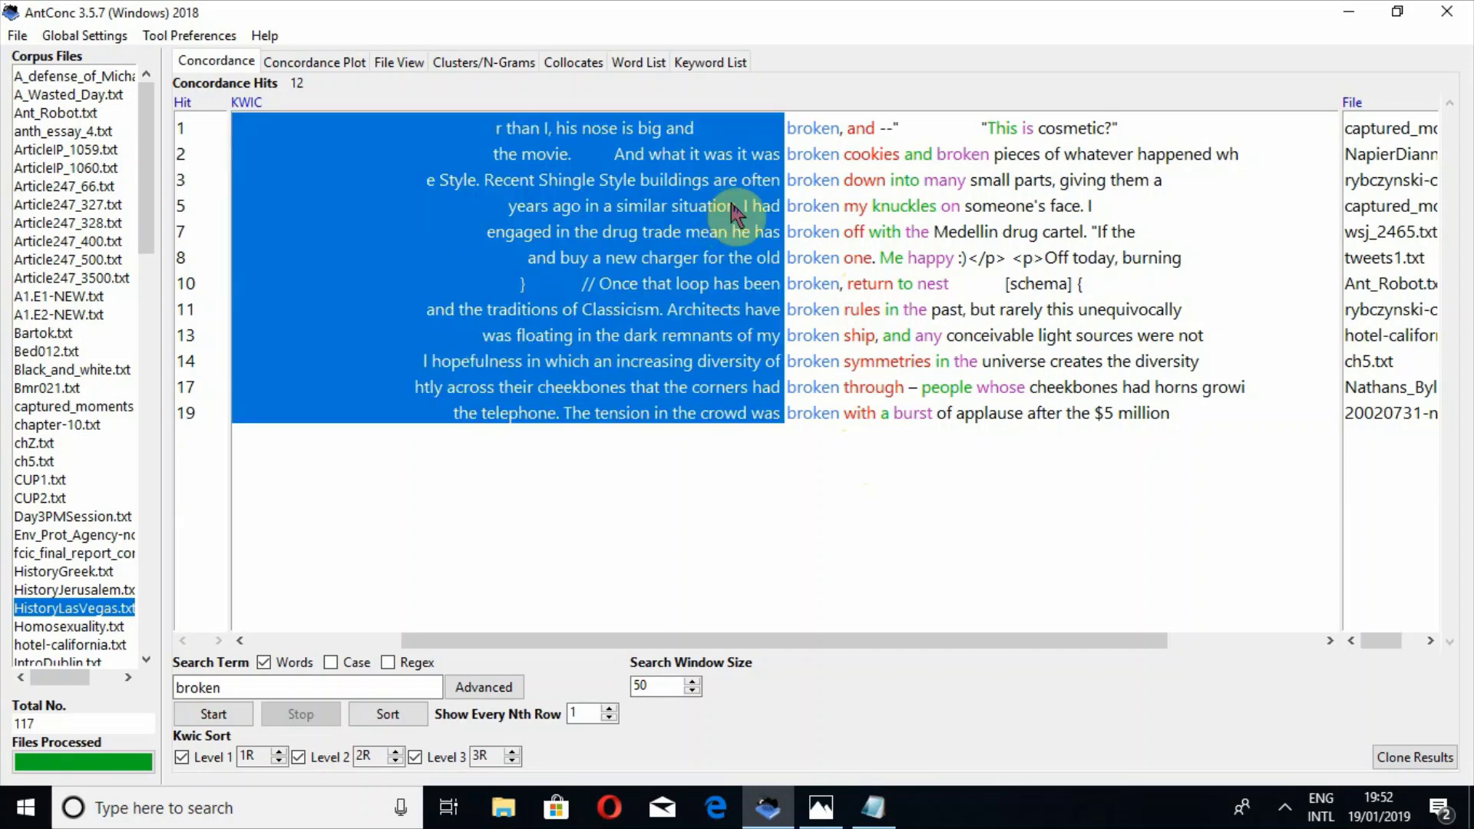
left_click(836, 205)
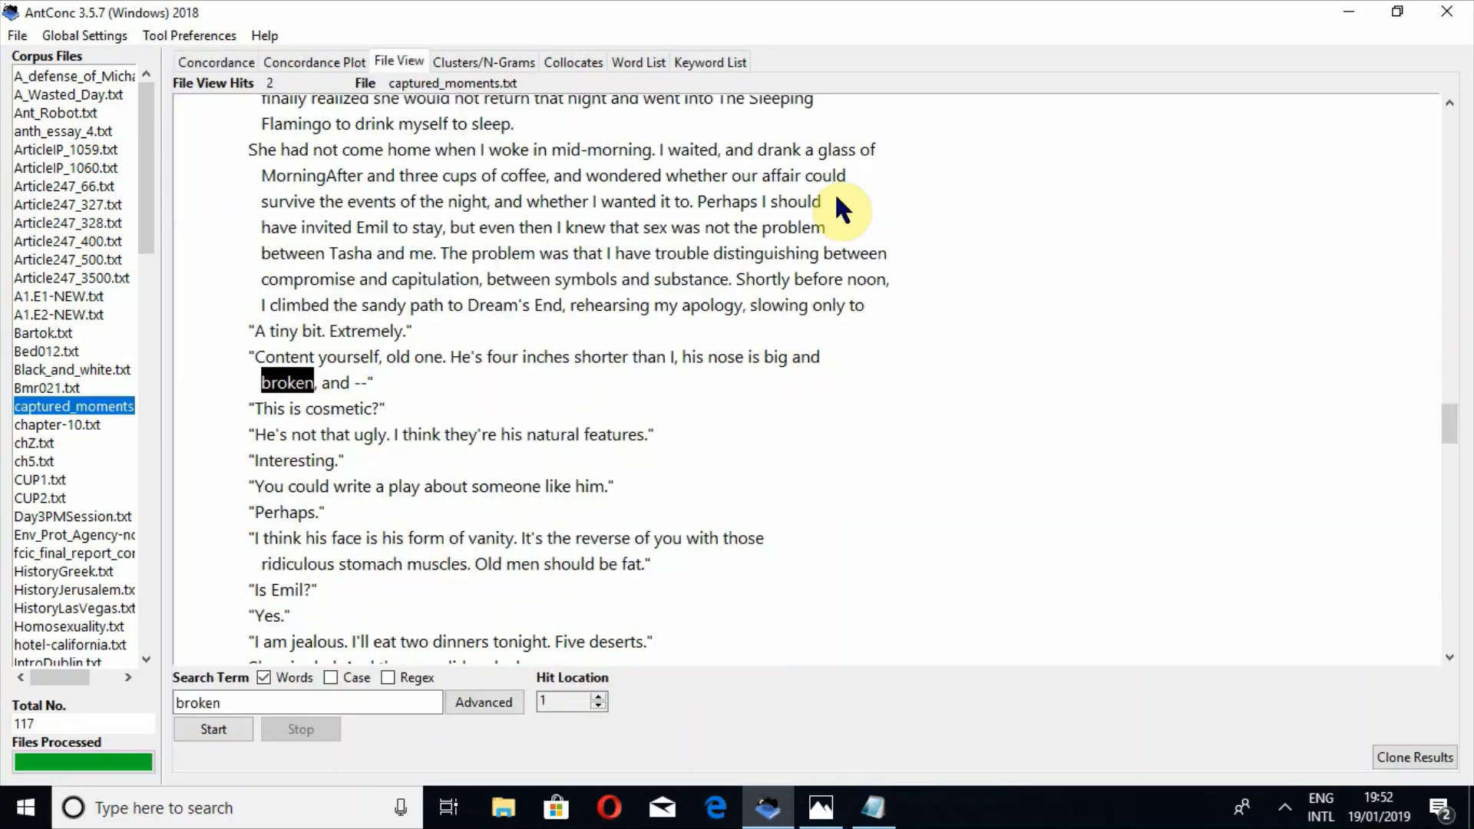
left_click(204, 62)
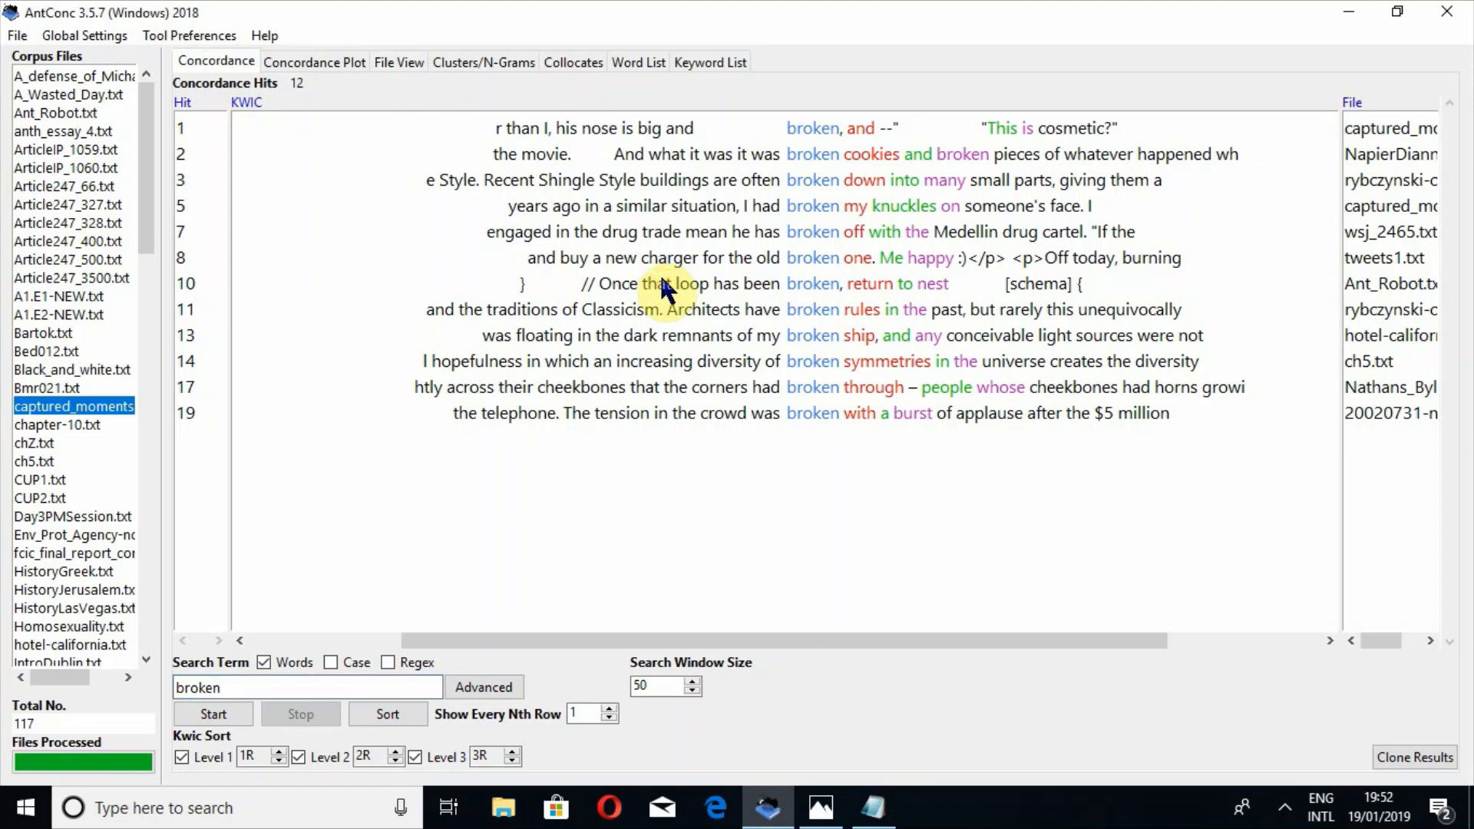
left_click(664, 288)
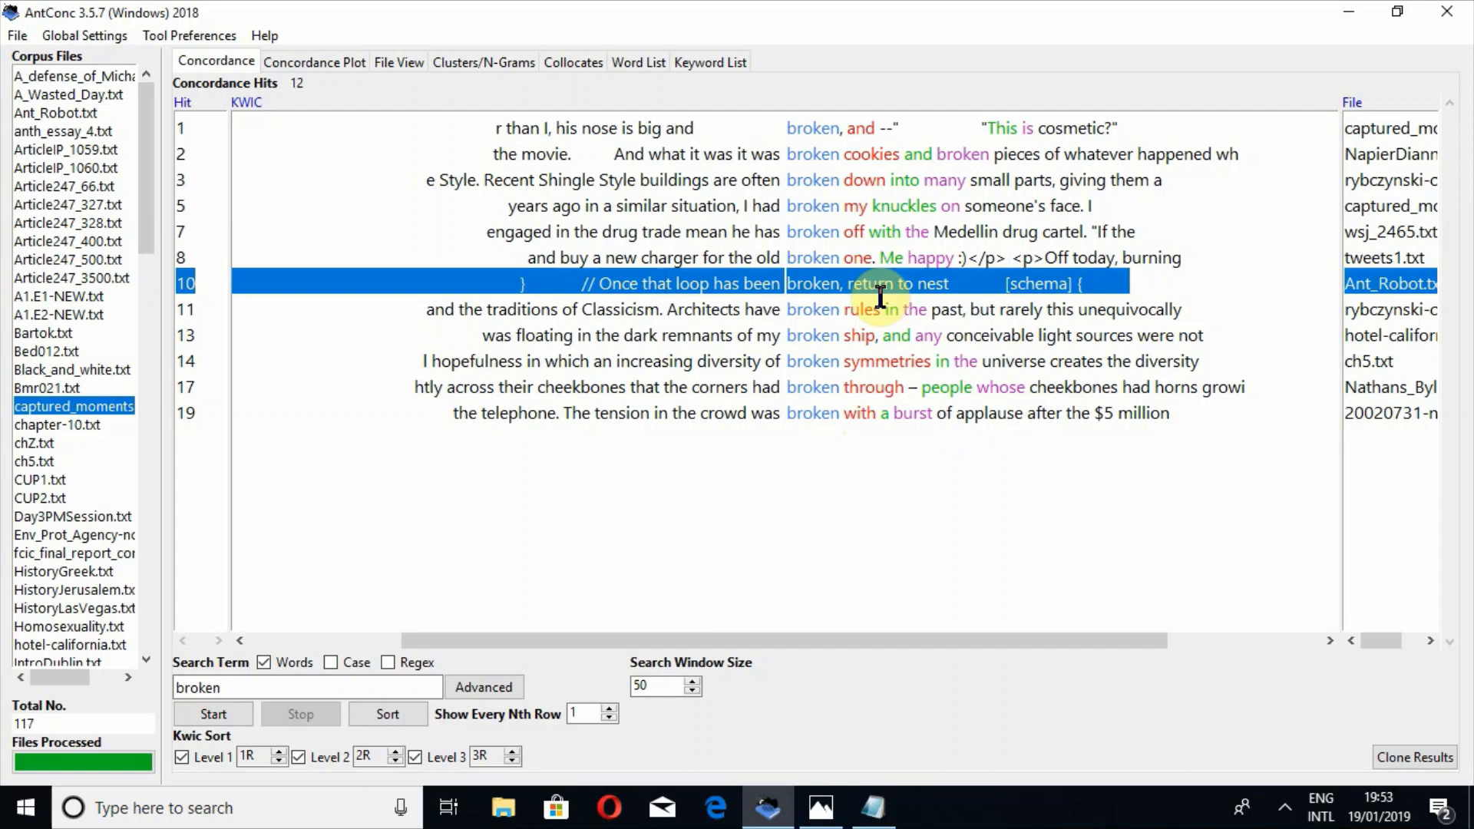
key("ctrl+Delete")
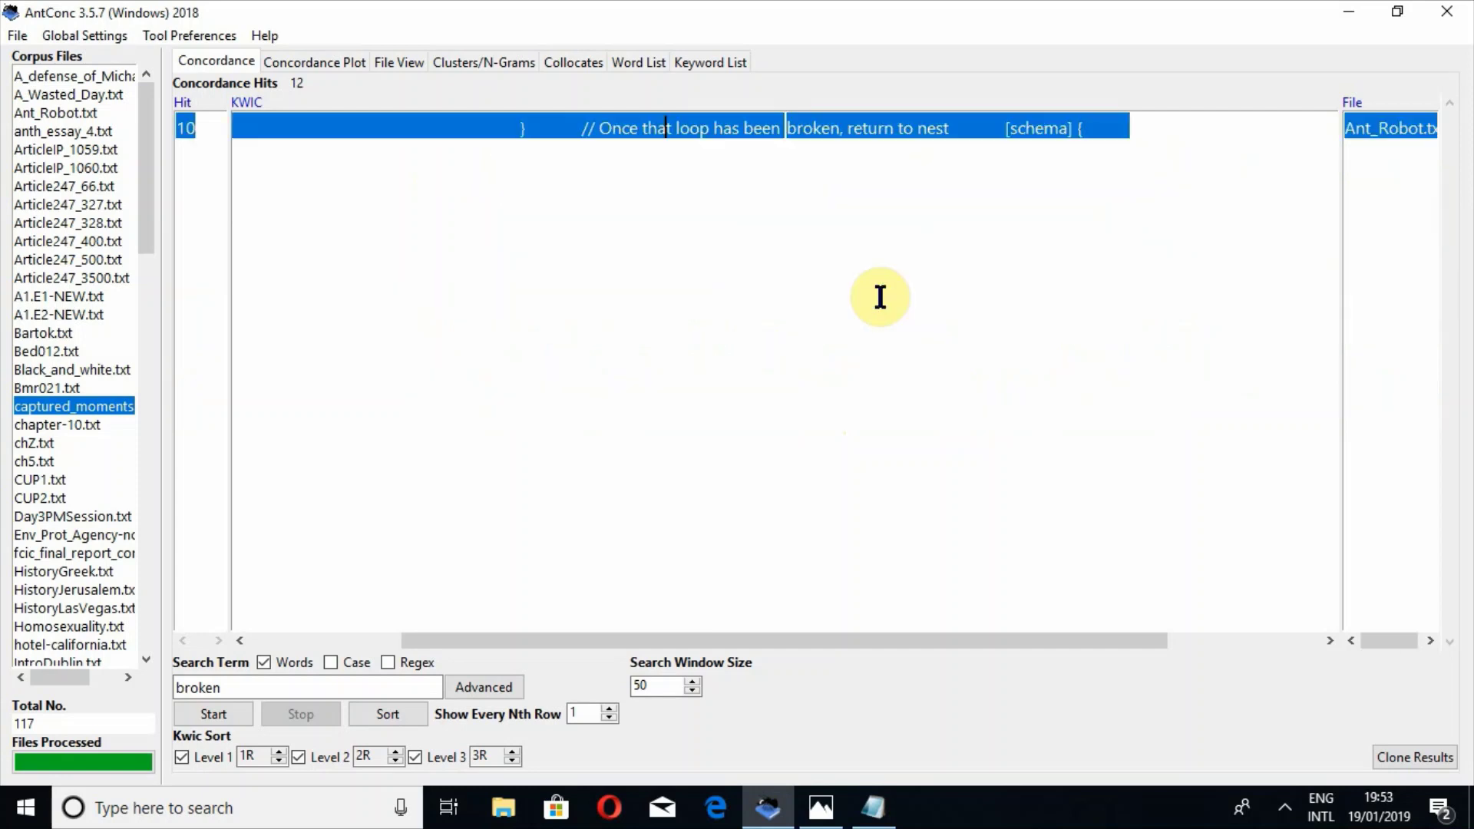
left_click(852, 178)
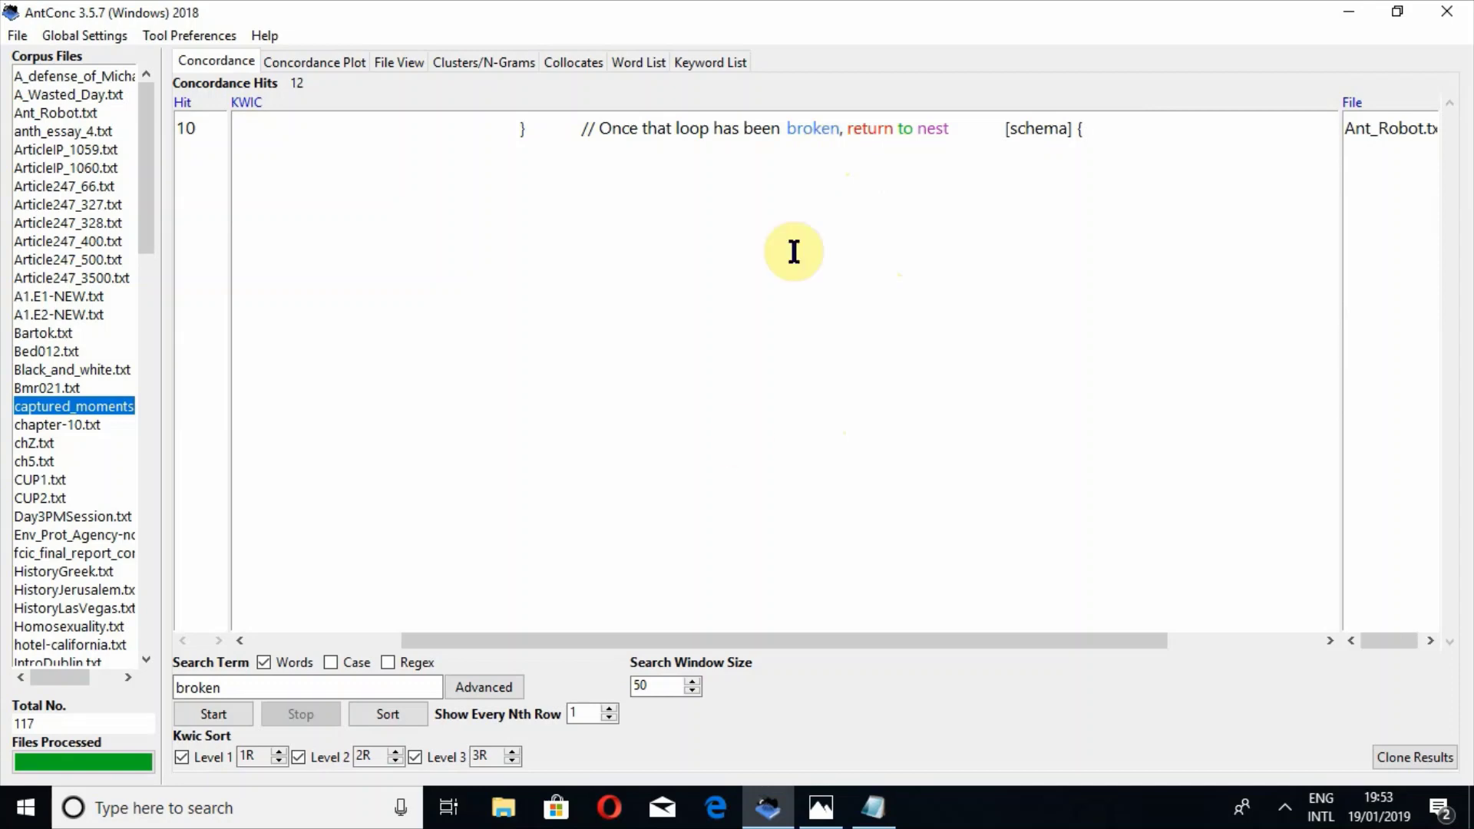
Step: Rerun the broken search, restoring all 19 hits
left_click(229, 707)
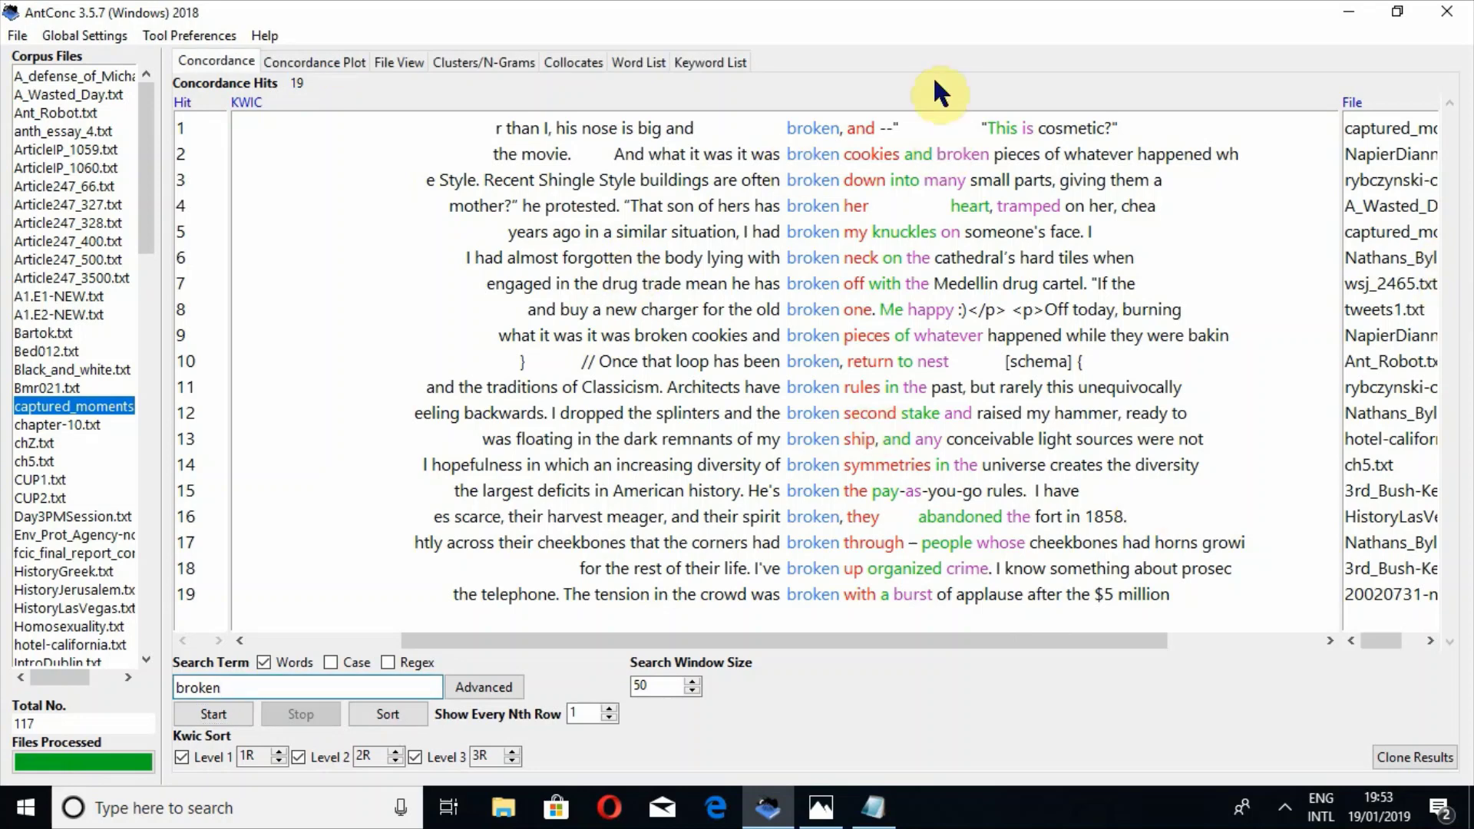
left_click(821, 815)
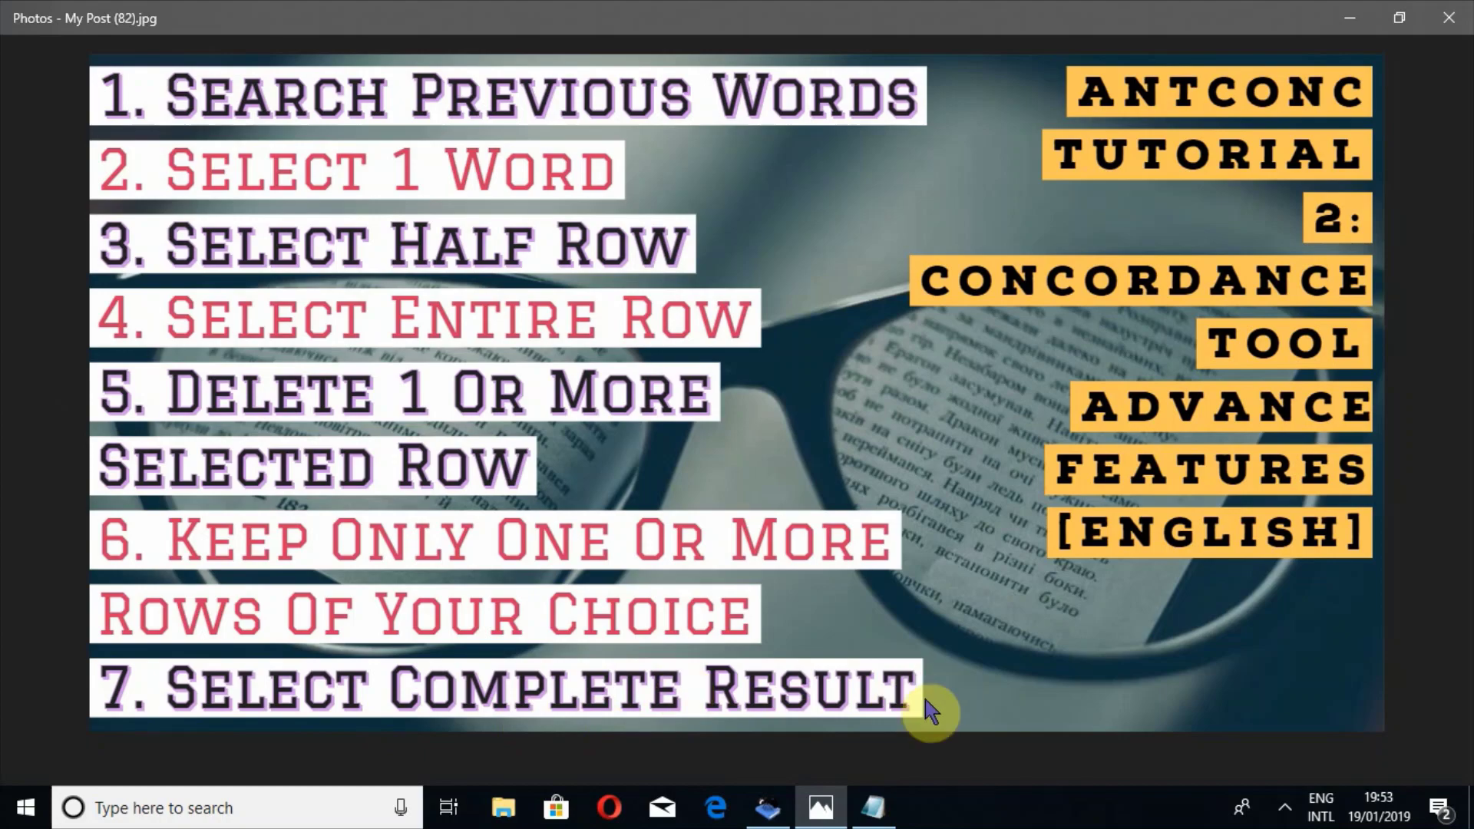
left_click(760, 818)
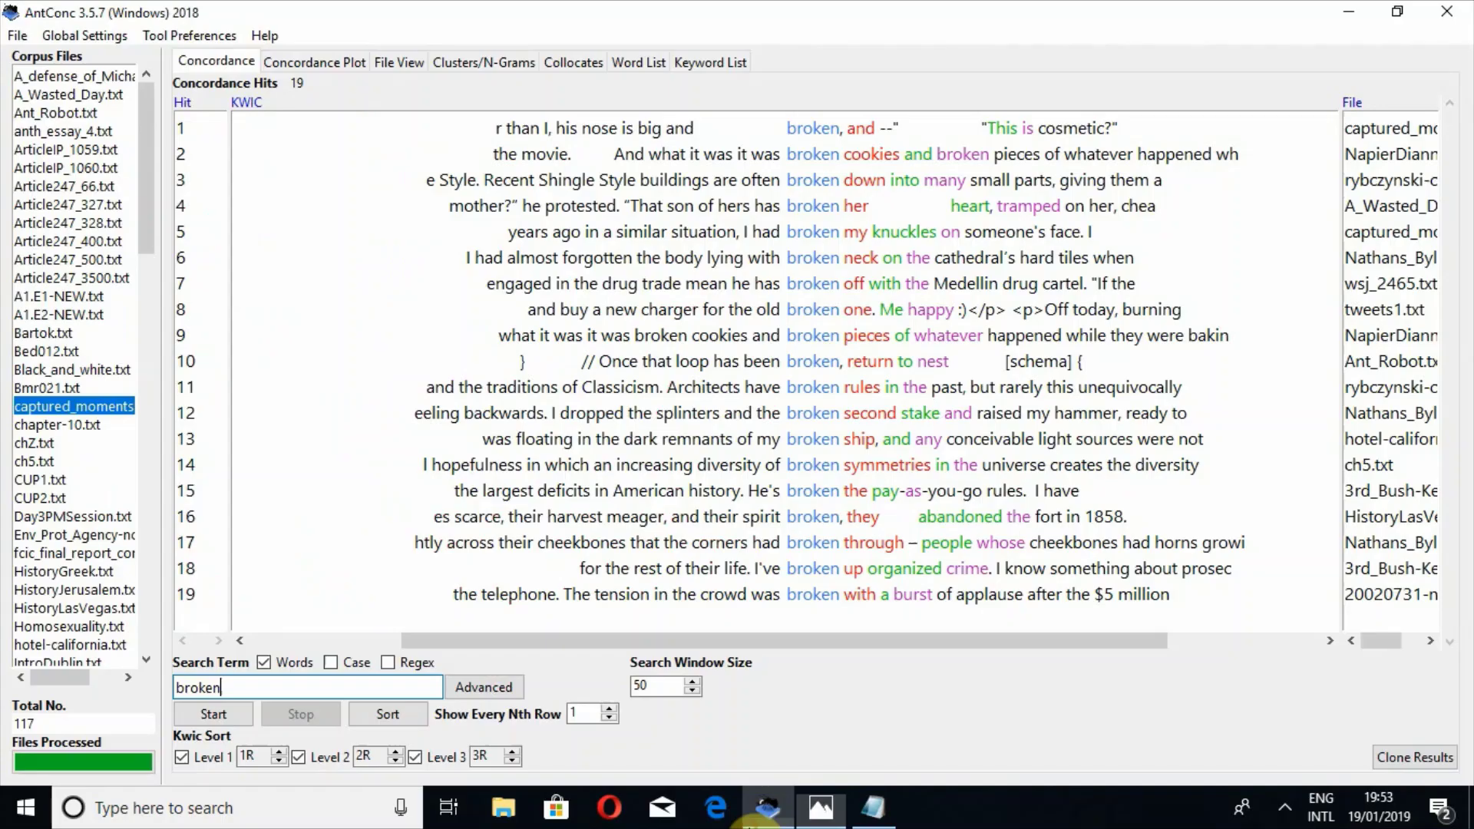
left_click(861, 253)
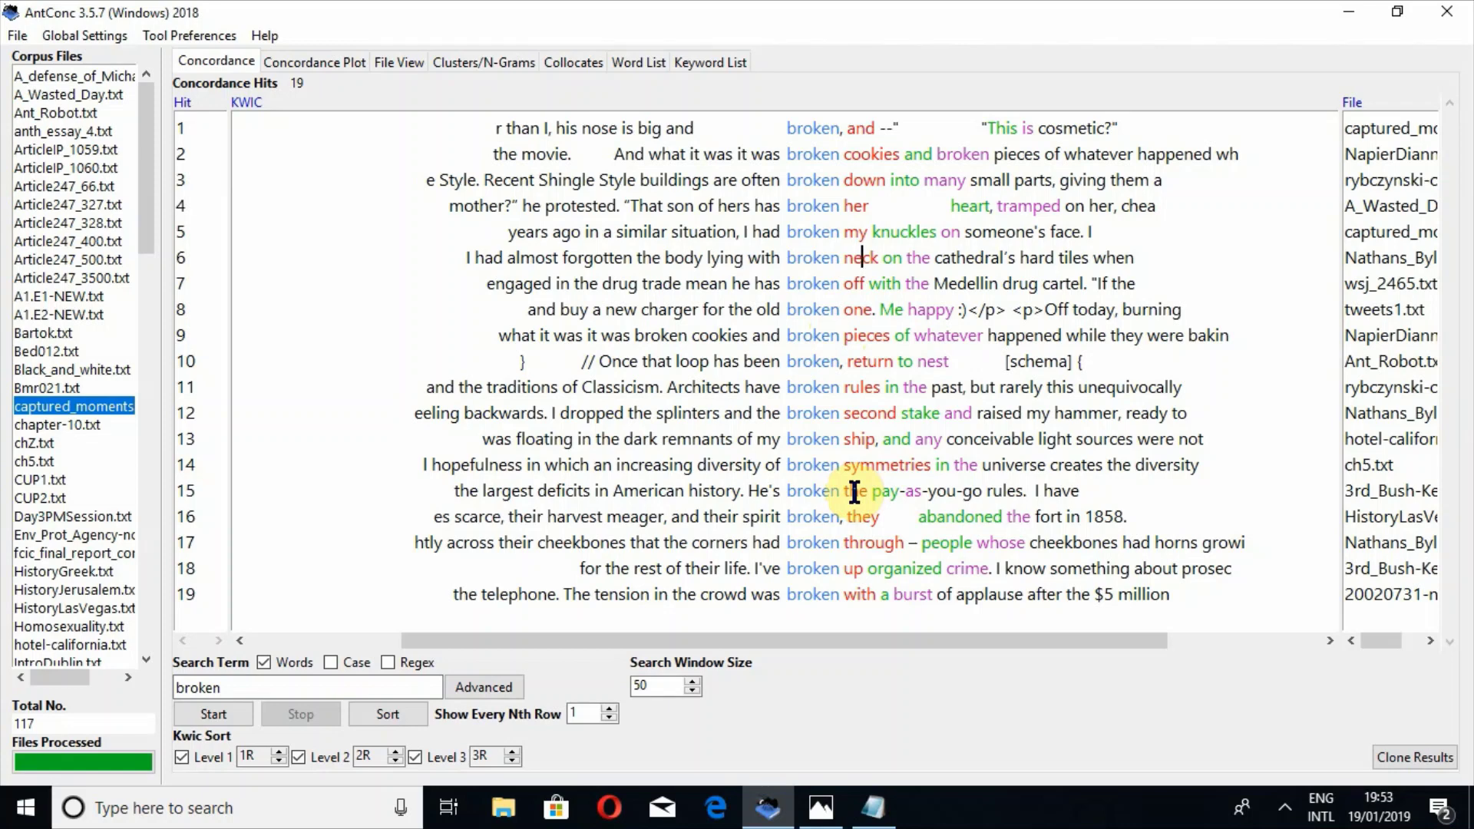
Step: Test selecting the left and right context columns, then select every row with Ctrl+A
triple_click(685, 435)
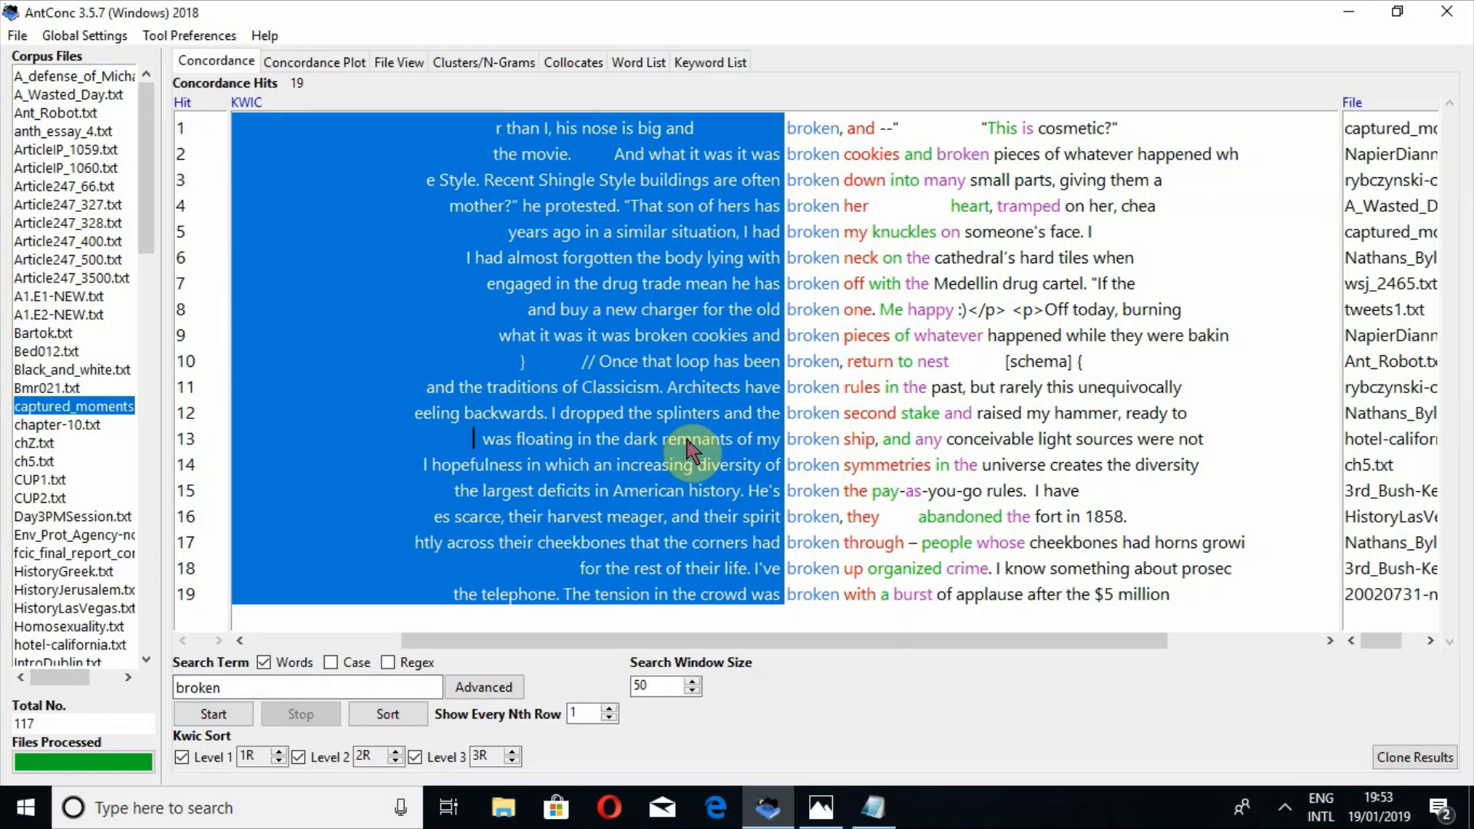
left_click(923, 366)
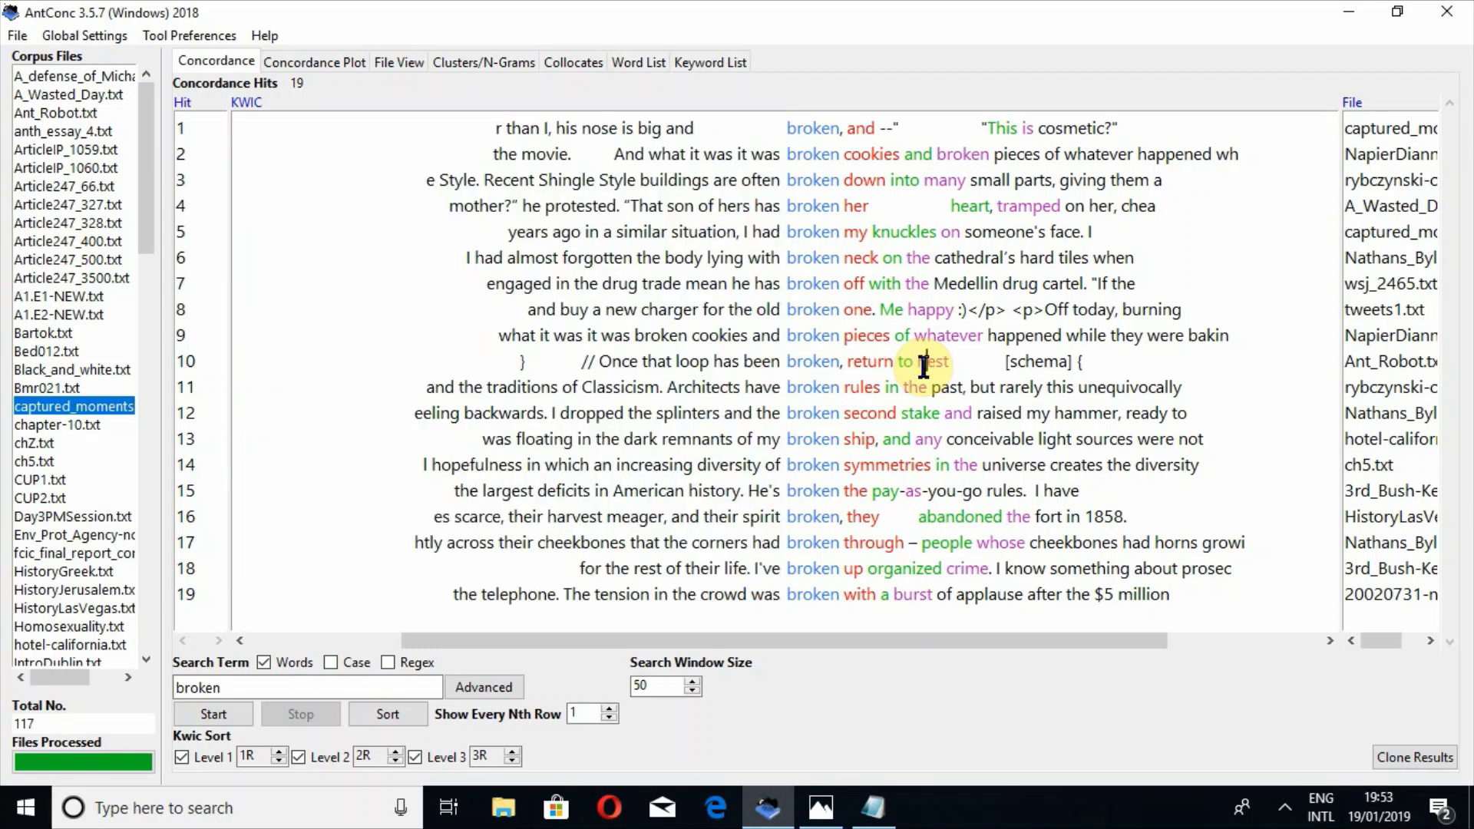
triple_click(923, 366)
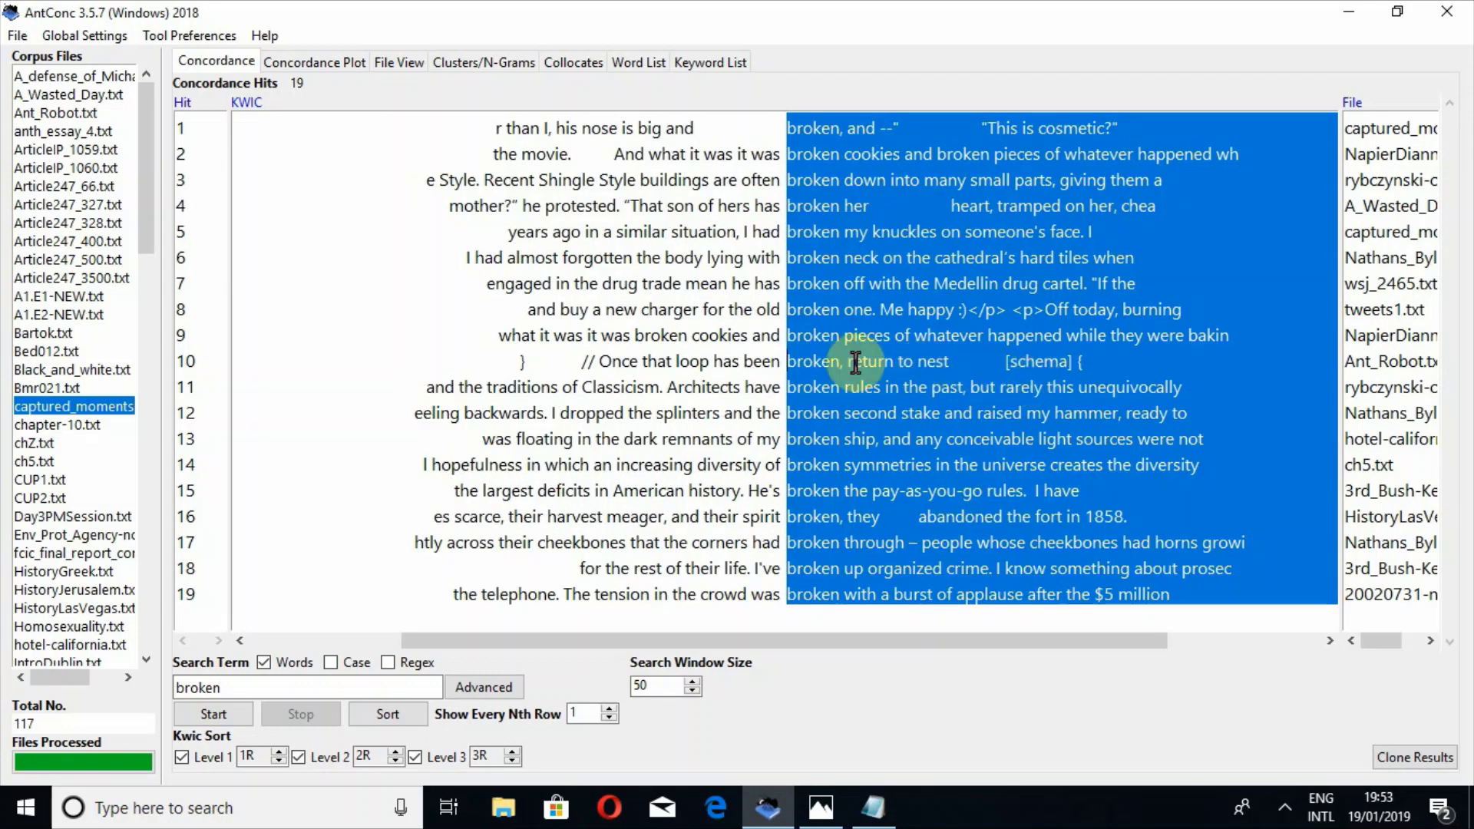
left_click(729, 367)
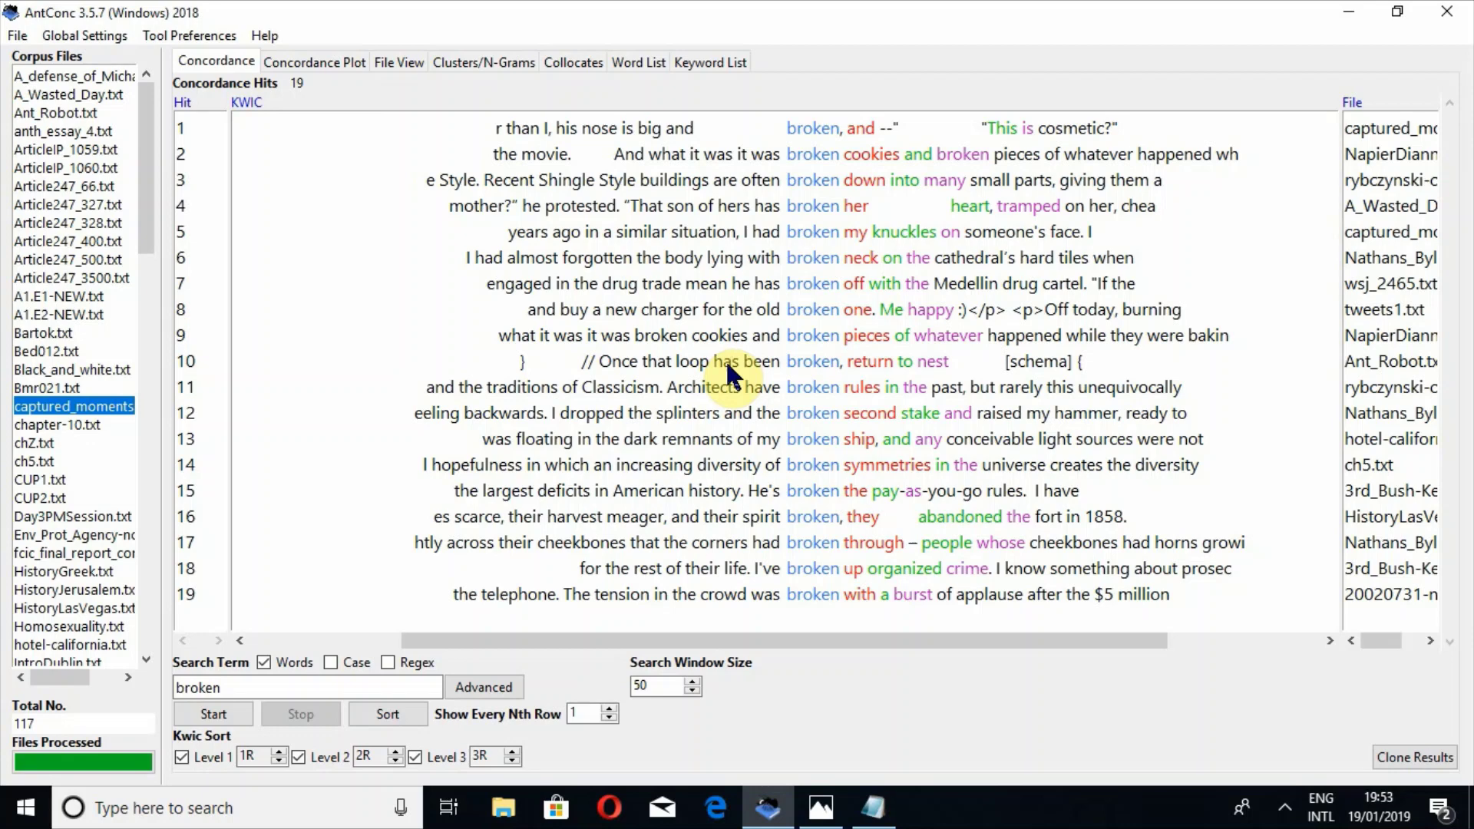
key("ctrl+a")
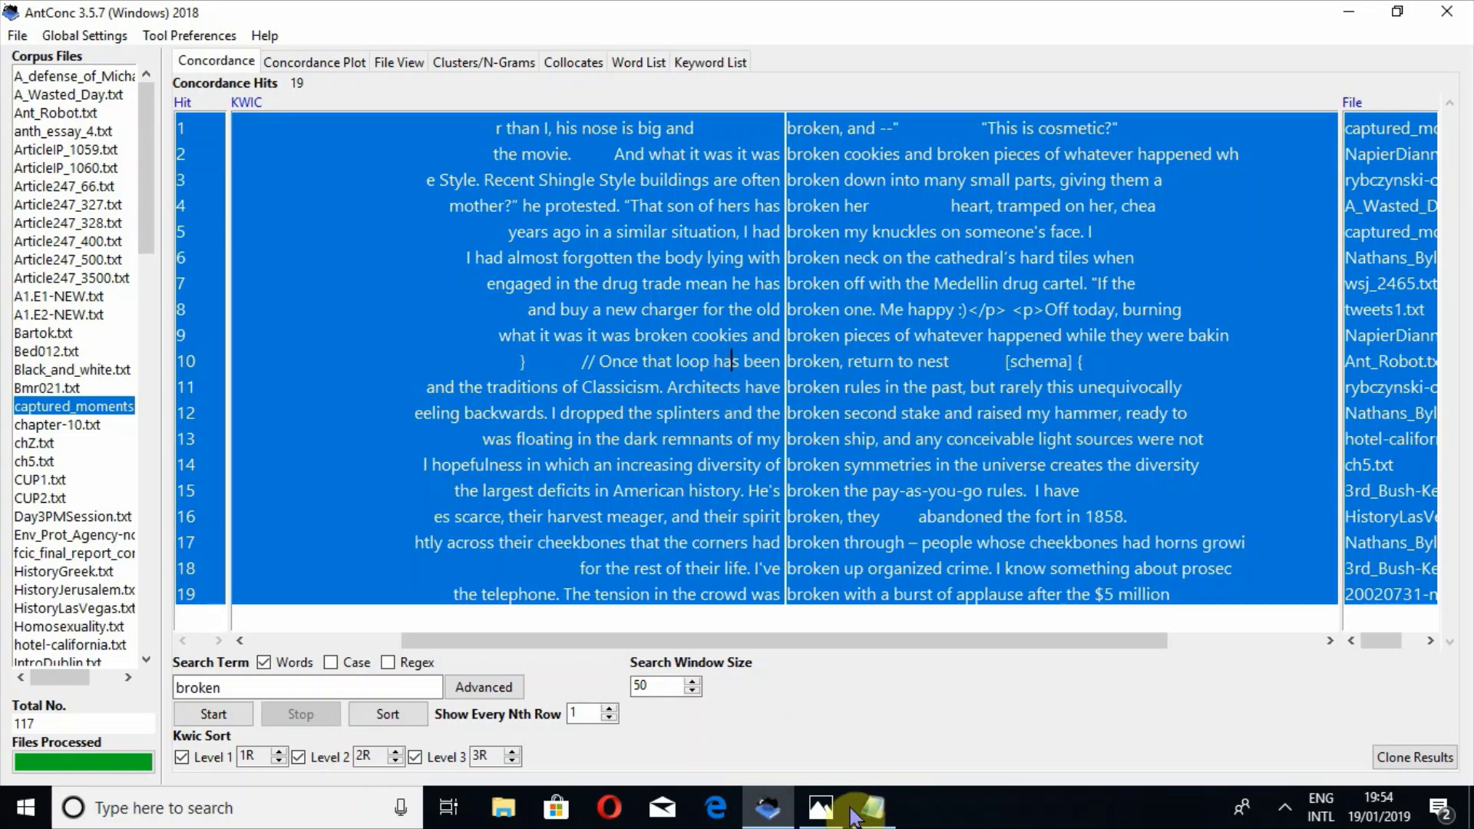
Step: Paste all 19 'broken' concordance lines with file names at the end of the Notepad note, then check and minimize it
left_click(873, 807)
left_click(875, 624)
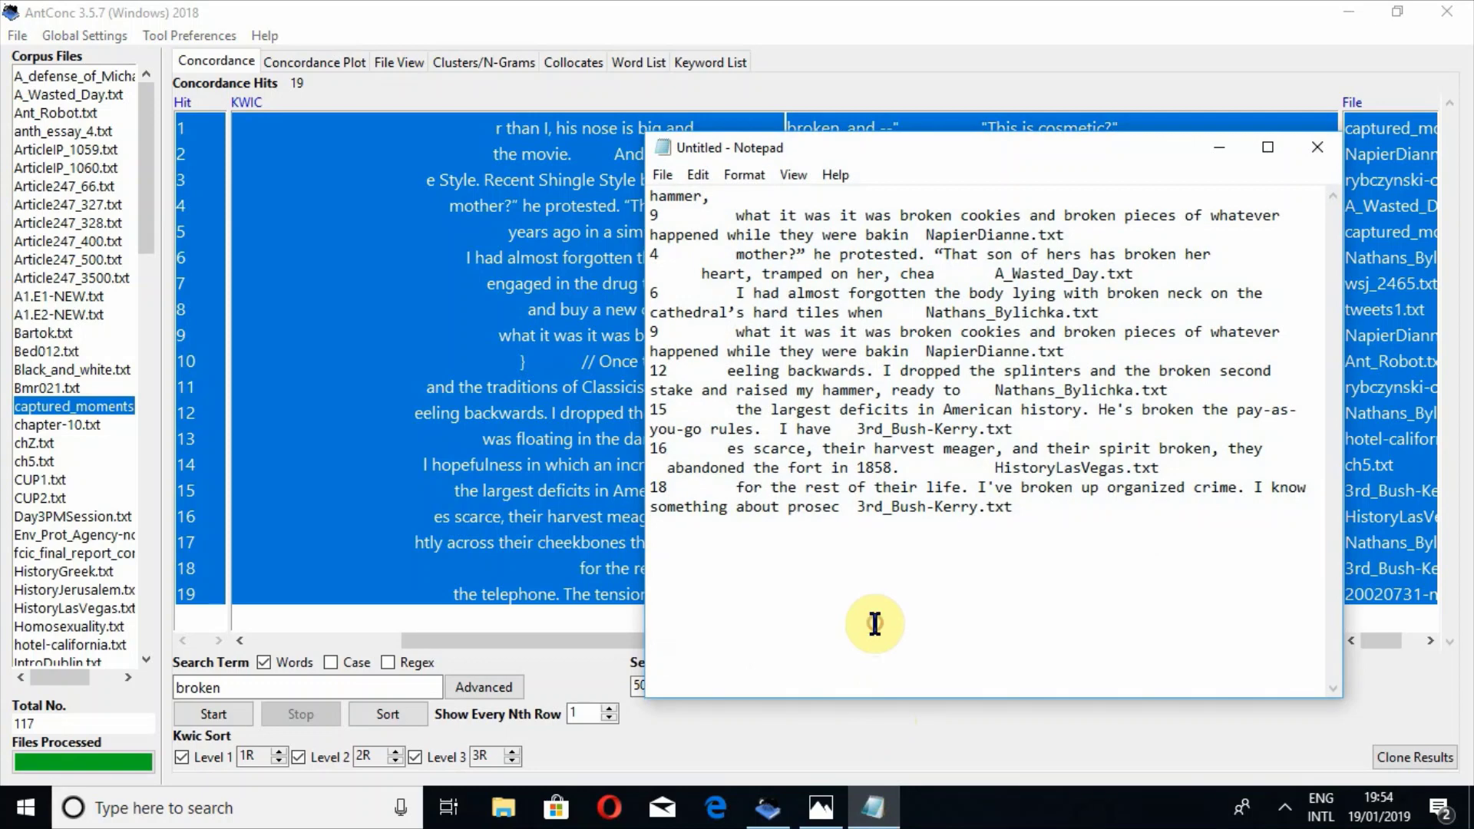
key("ctrl+v")
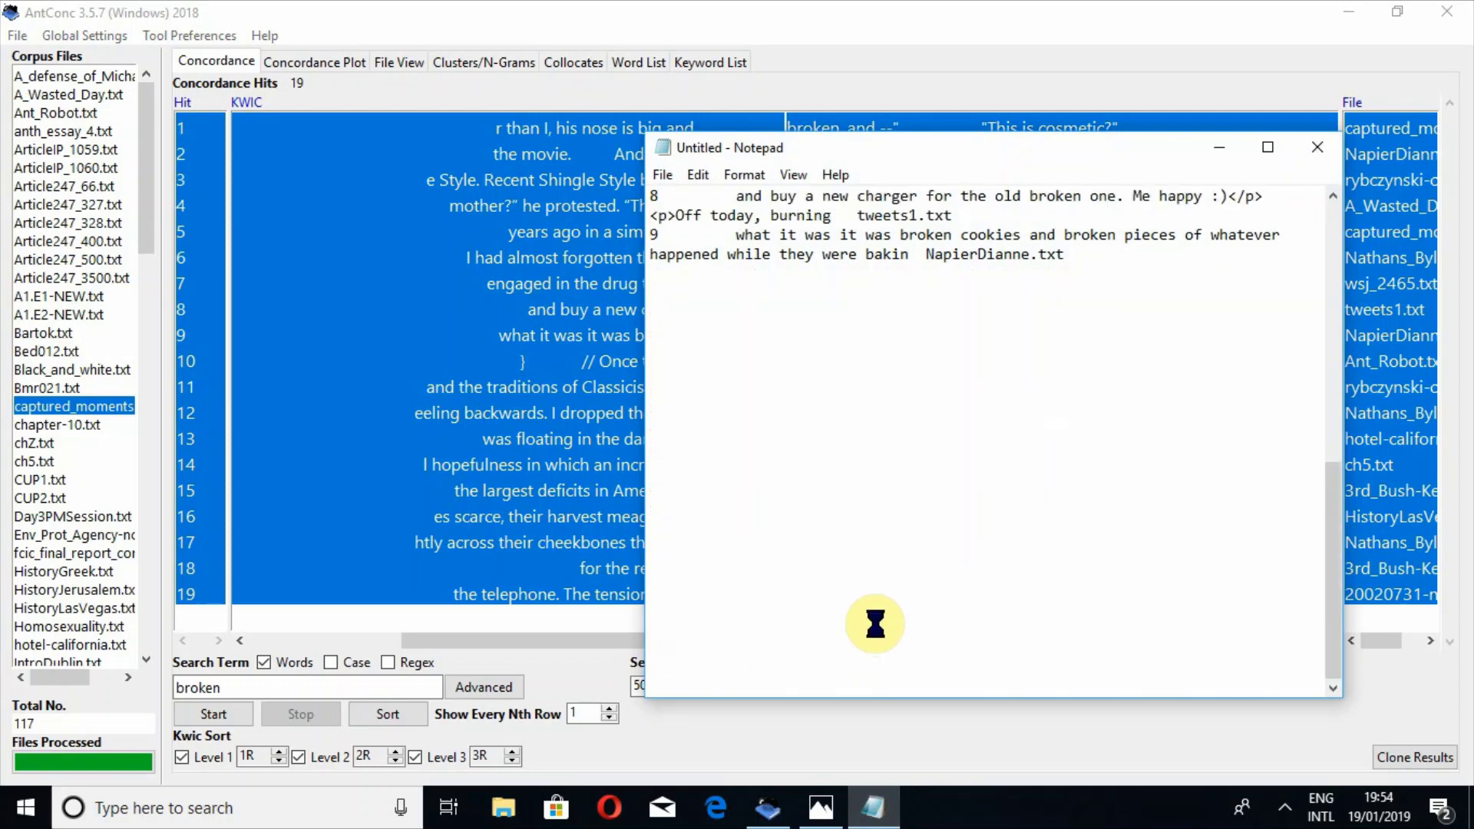
left_click(1275, 147)
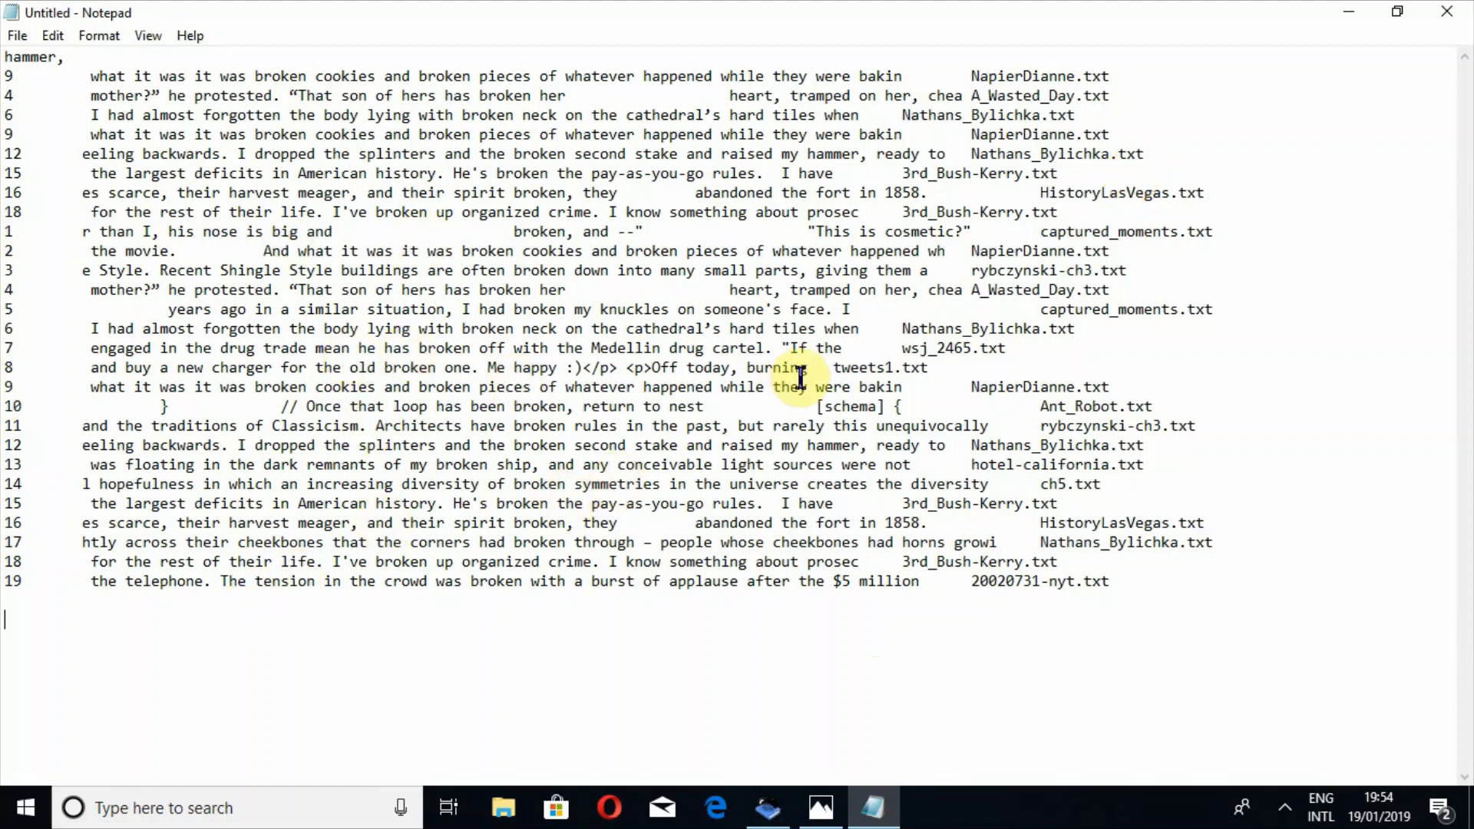
left_click(1349, 12)
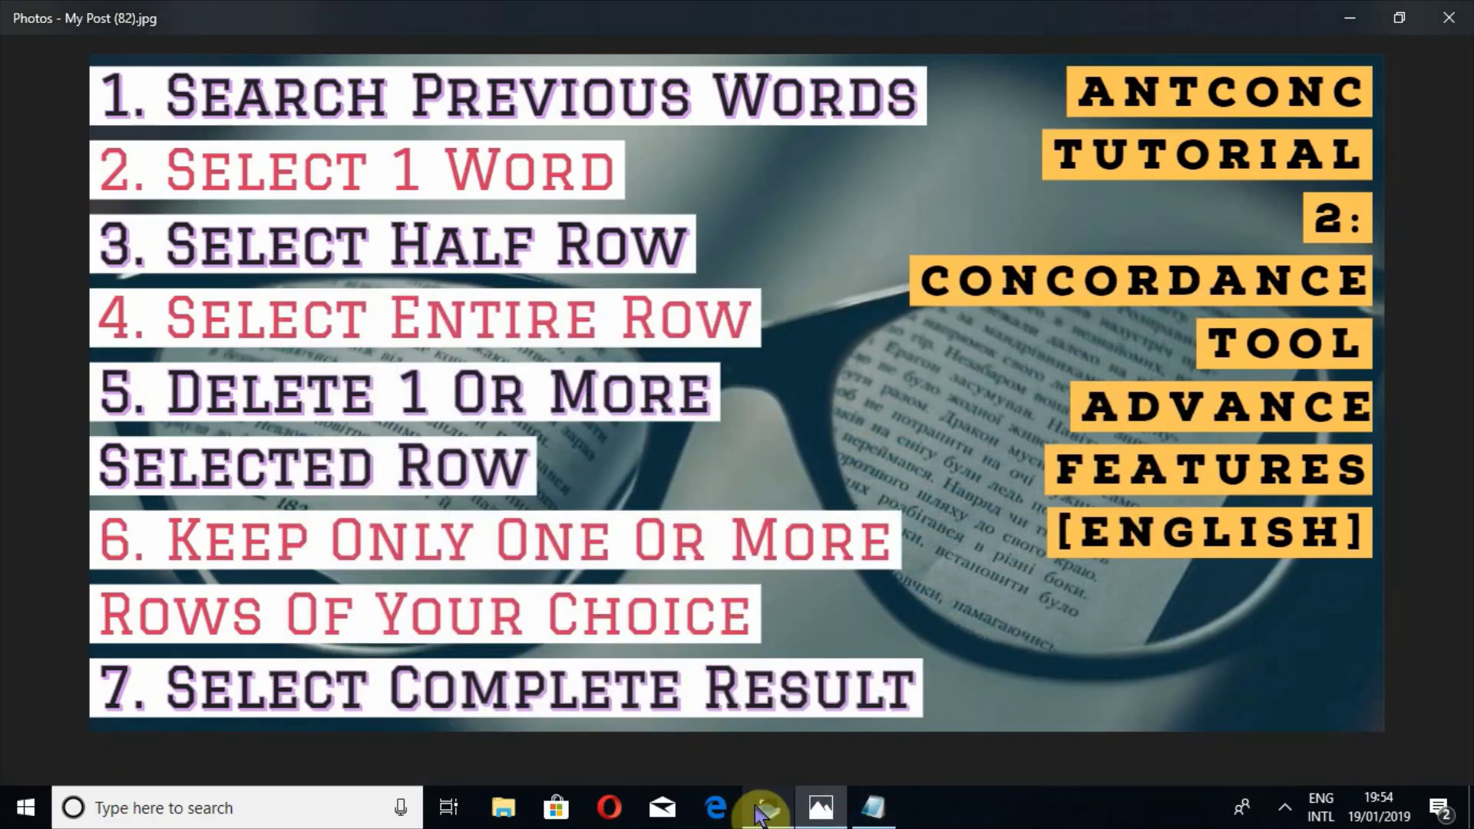
left_click(765, 807)
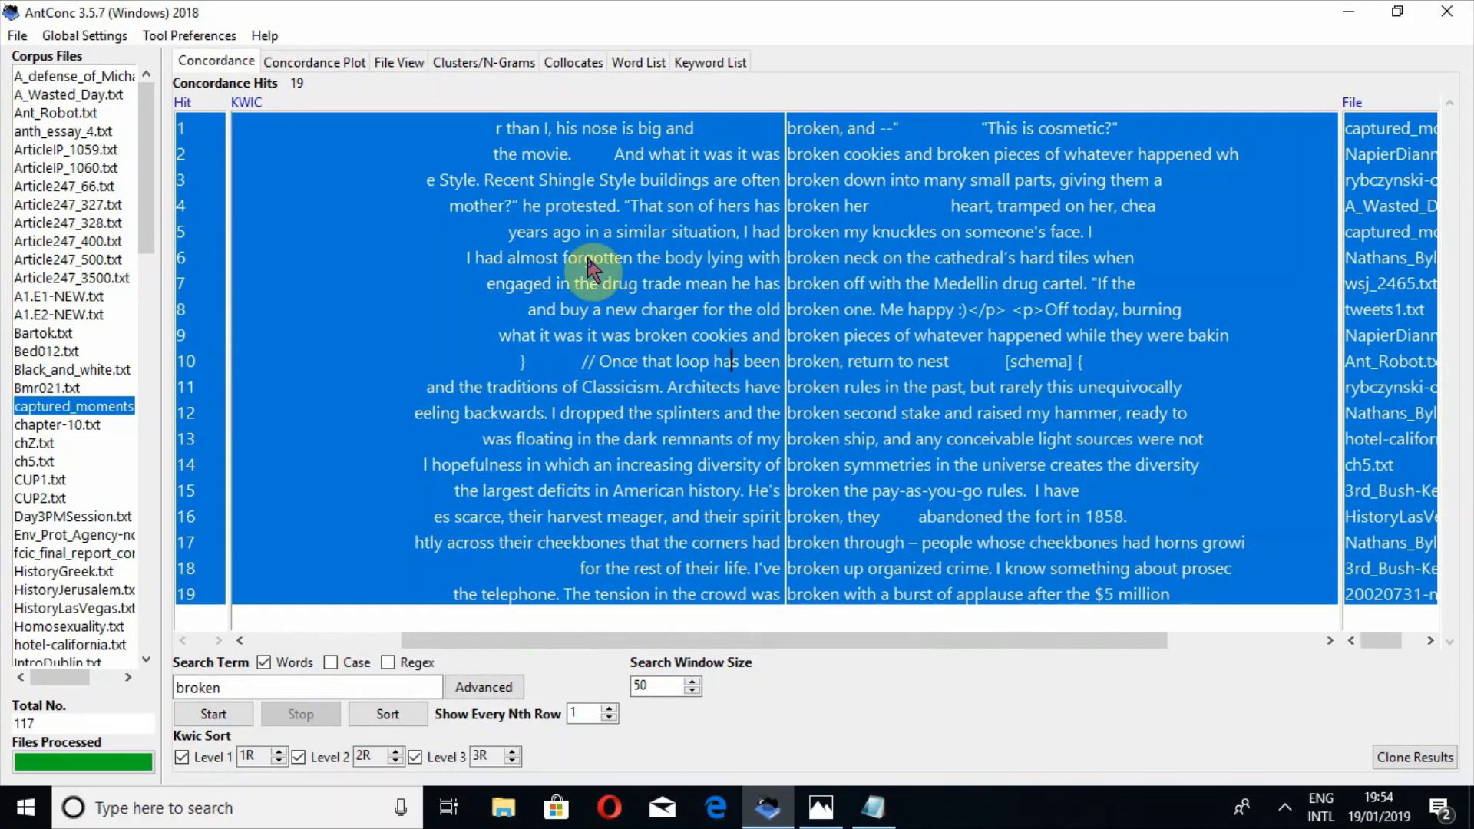
left_click(585, 257)
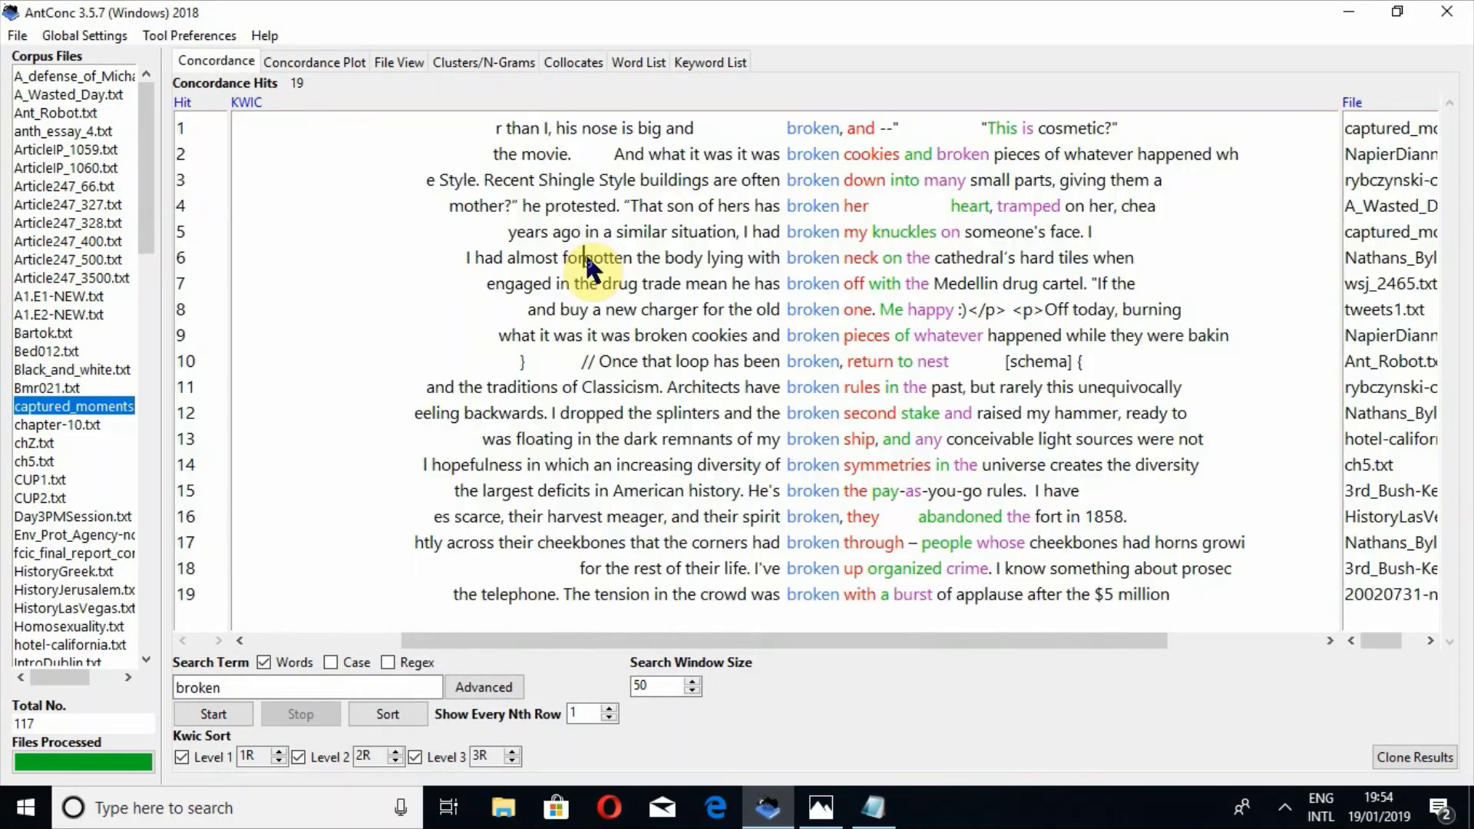
left_click(803, 807)
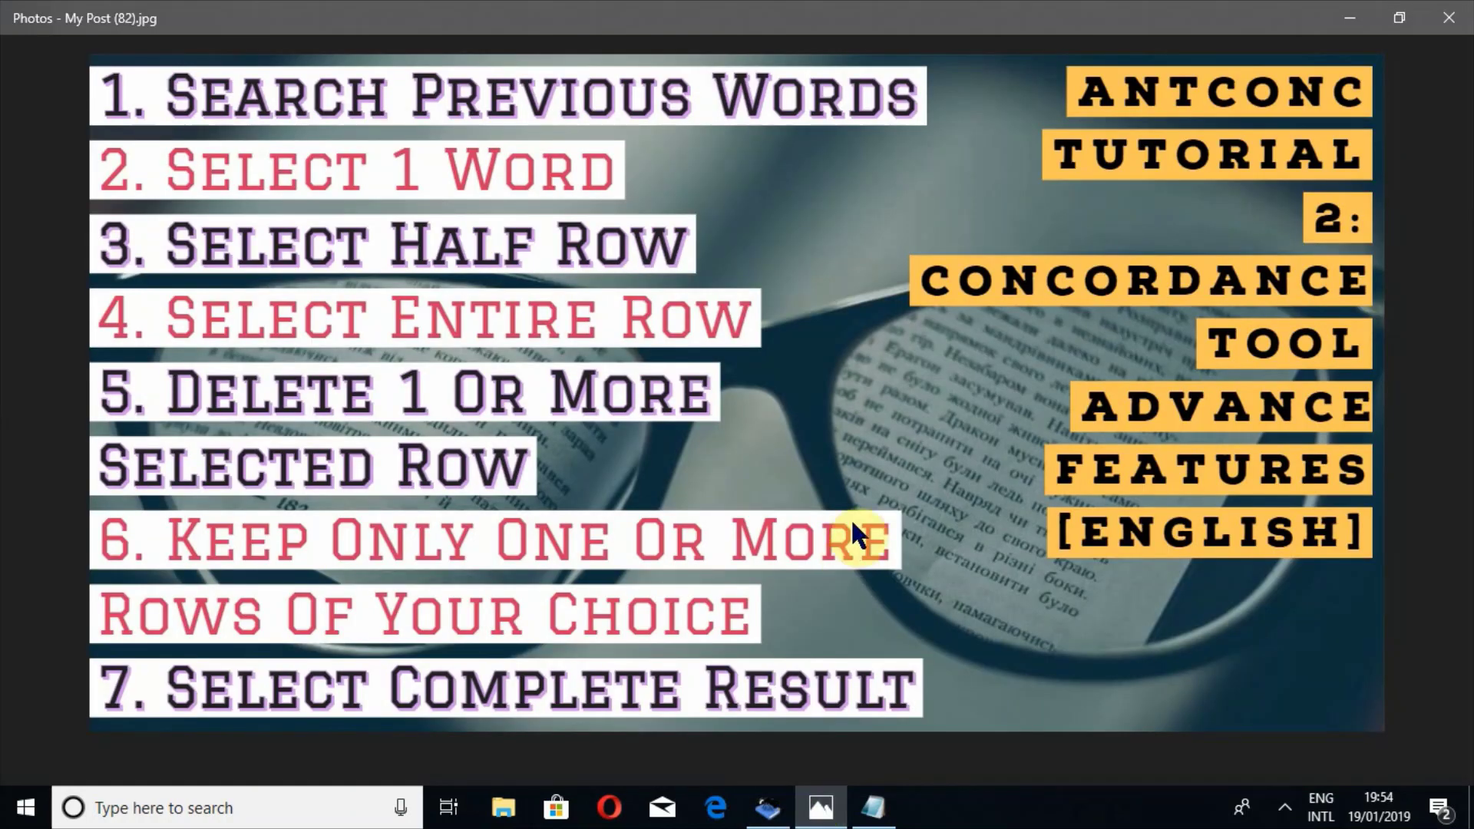